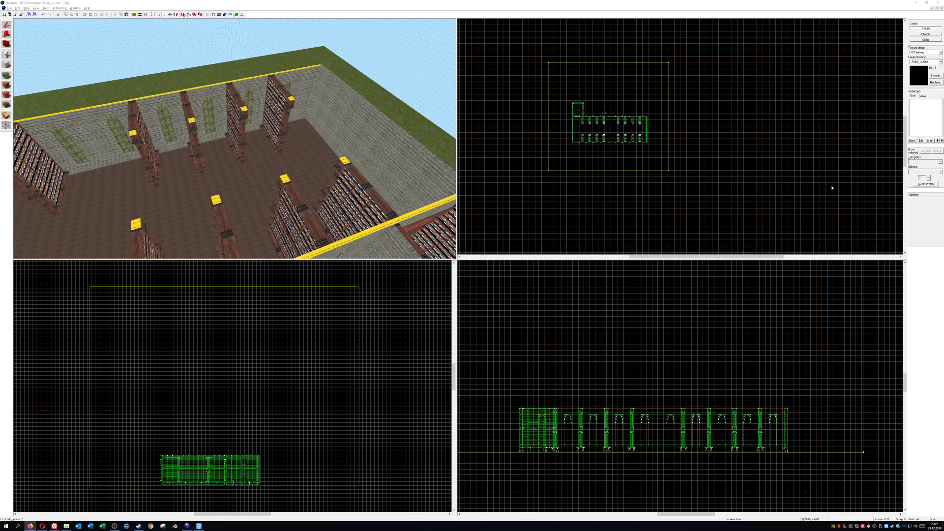
# Examine the library hall's walls and its main group of bookshelves in the 3D view
pyautogui.click(339, 129)
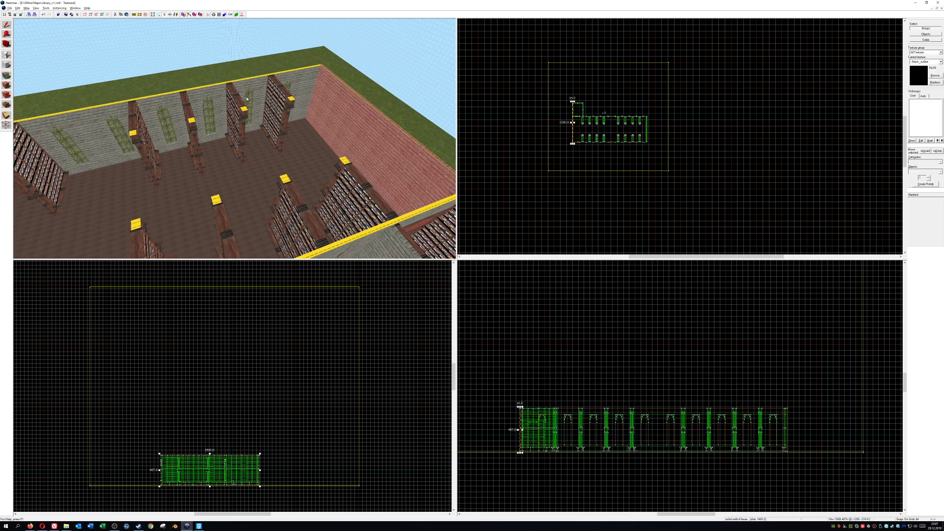
pyautogui.press('w')
pyautogui.press('a')
pyautogui.click(281, 111)
pyautogui.press('z')
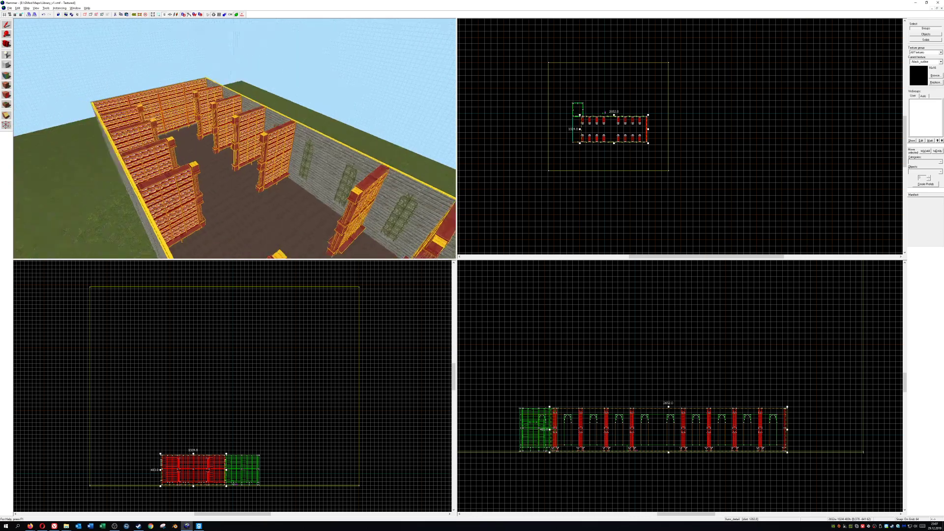
pyautogui.press('w')
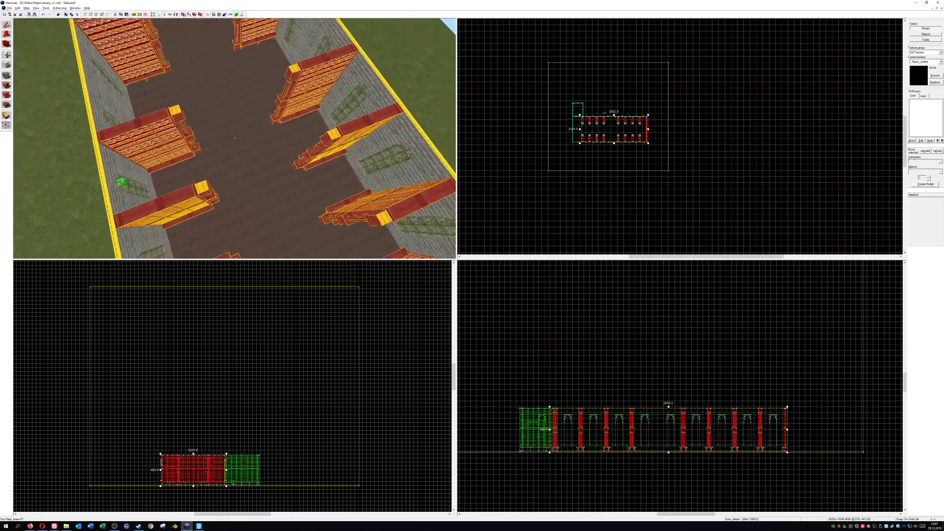
pyautogui.press('d')
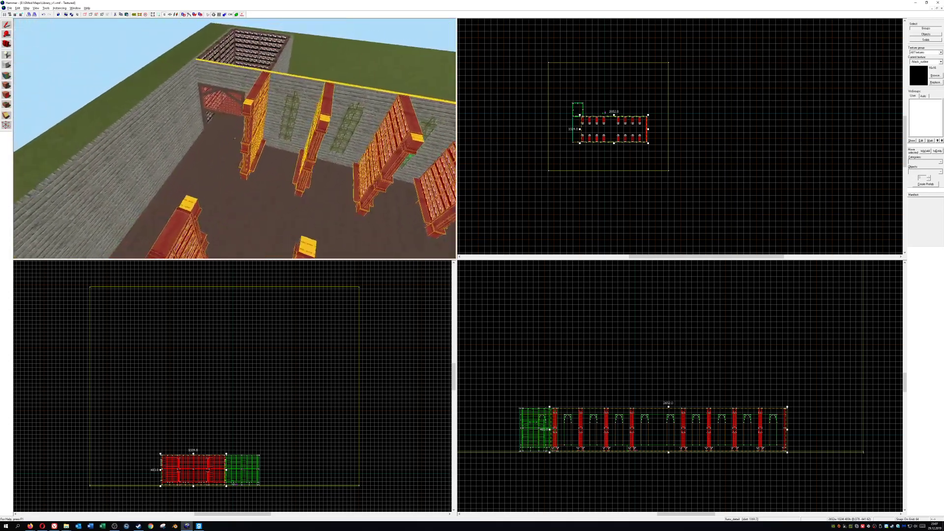
# Copy the U-shaped bookshelf group from the small side room and paste it into a new map
pyautogui.click(234, 138)
pyautogui.press('w')
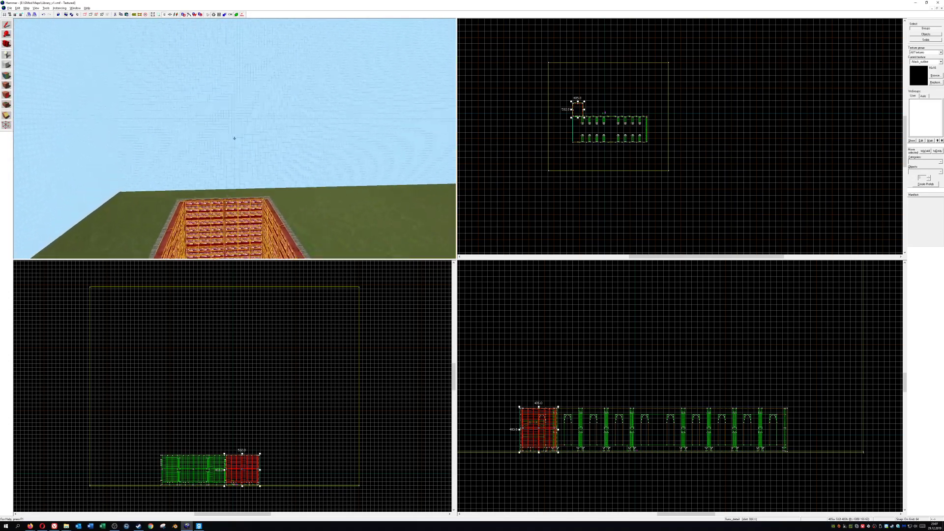
pyautogui.press('s')
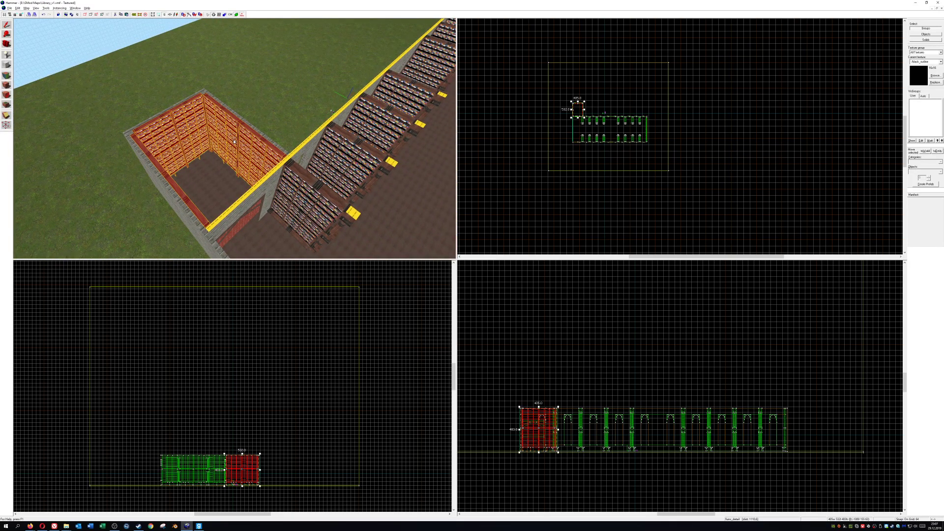
pyautogui.click(9, 8)
pyautogui.click(19, 14)
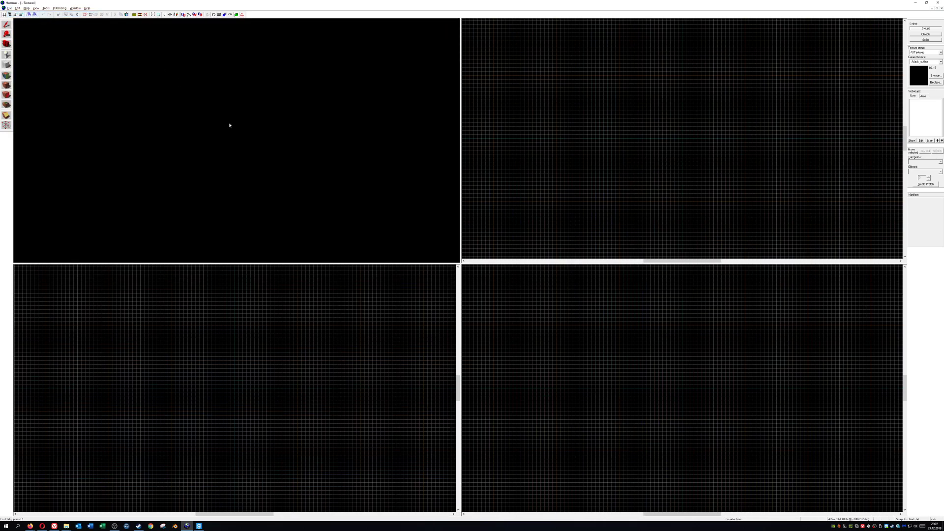
pyautogui.hotkey('ctrl', 'v')
# Save the new map with the pasted bookshelves as Presentation in the Furniture&Decoration folder
pyautogui.press('s')
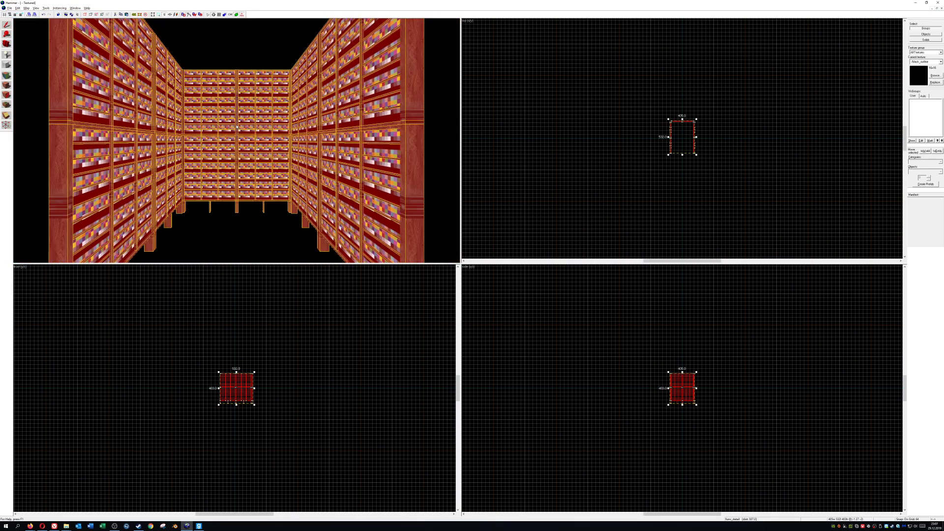
pyautogui.press('s')
pyautogui.press('w')
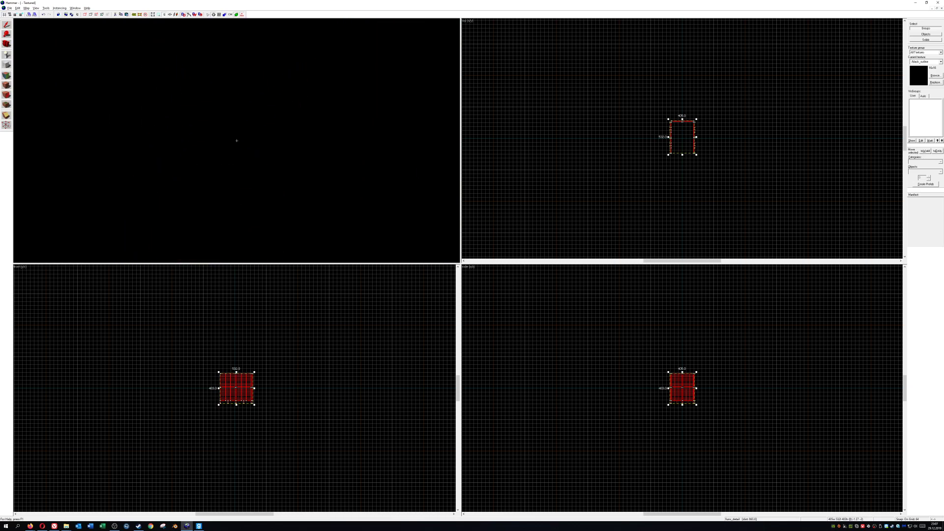
pyautogui.press('s')
pyautogui.press('w')
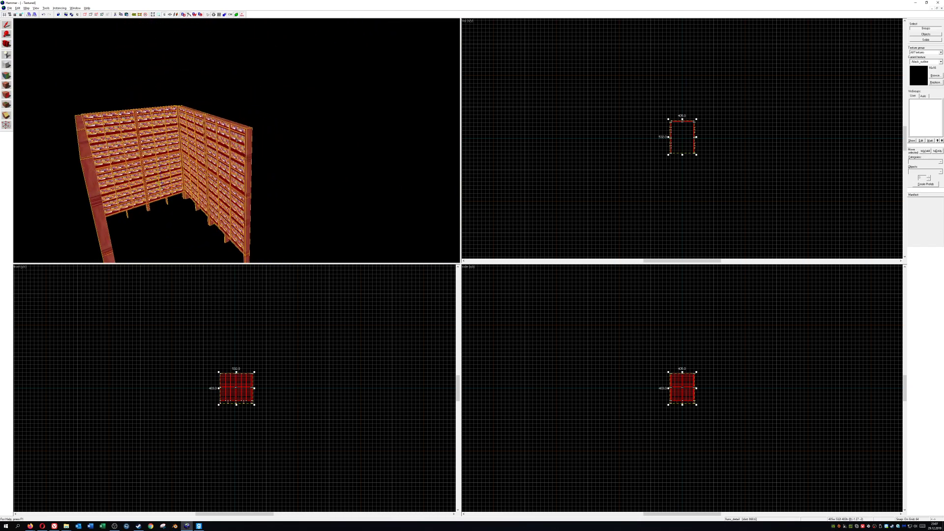
pyautogui.press('a')
pyautogui.press('d')
pyautogui.moveTo(236, 142); pyautogui.dragTo(236, 141)
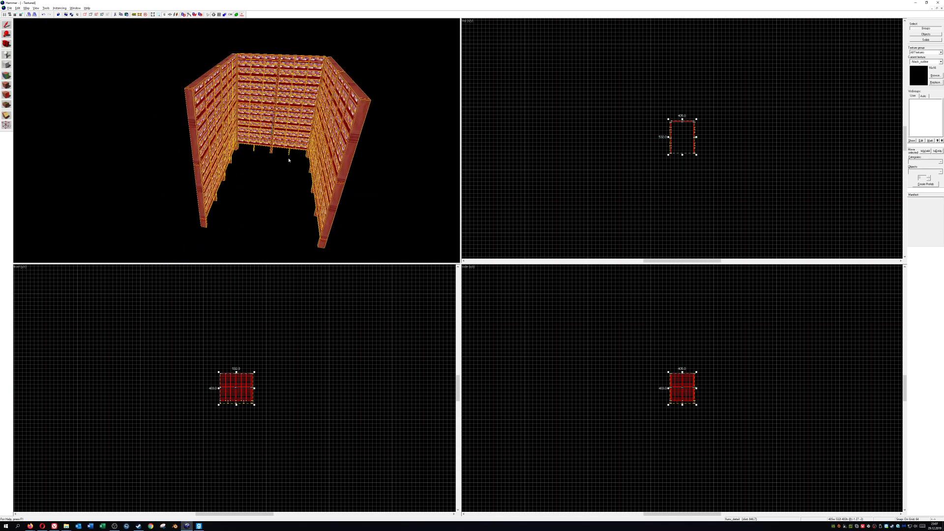
pyautogui.hotkey('ctrl', 's')
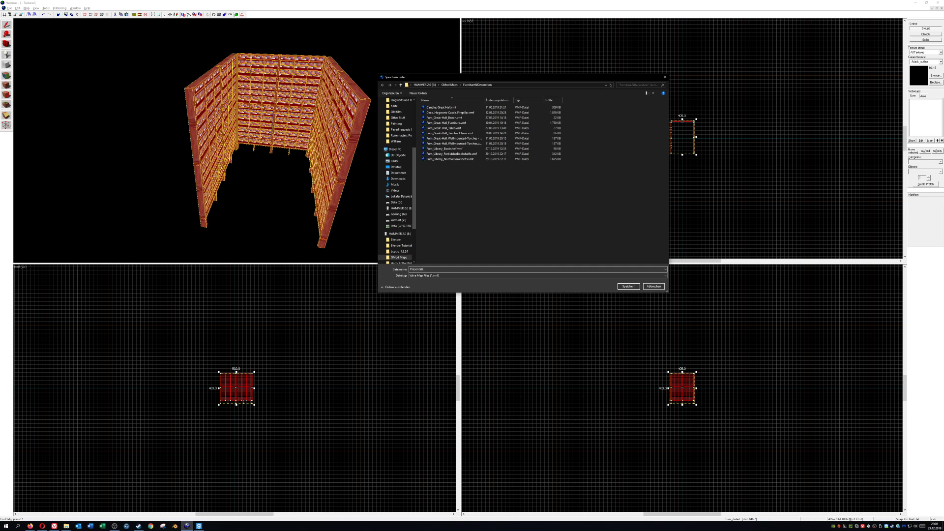
pyautogui.press('Return')
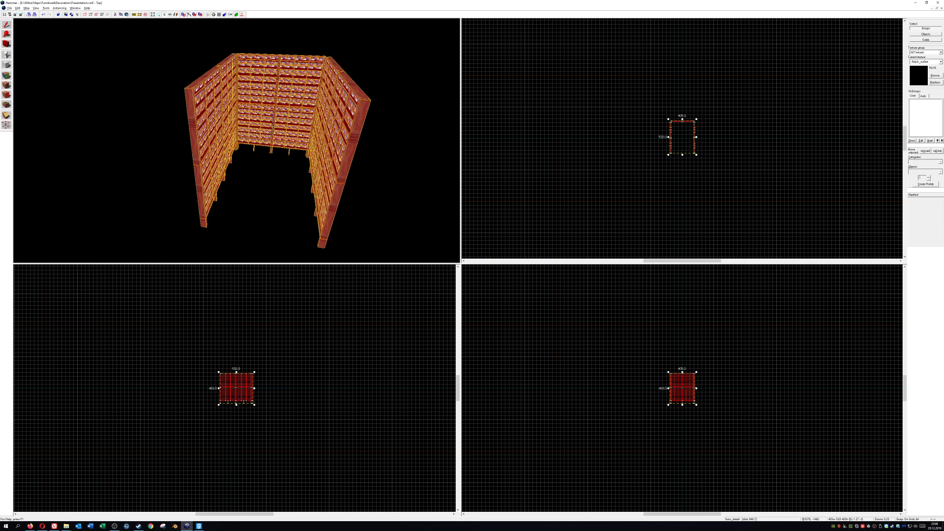
pyautogui.hotkey('alt', 'Tab')
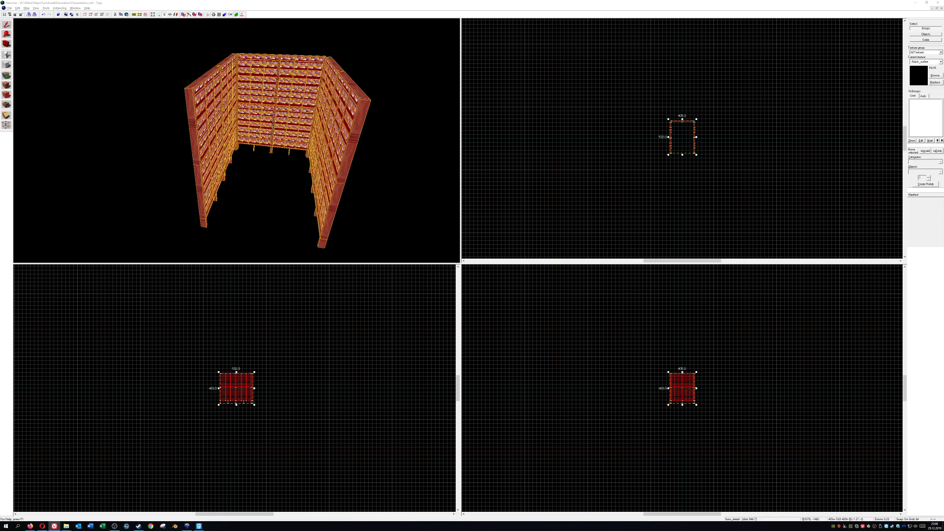
pyautogui.click(390, 148)
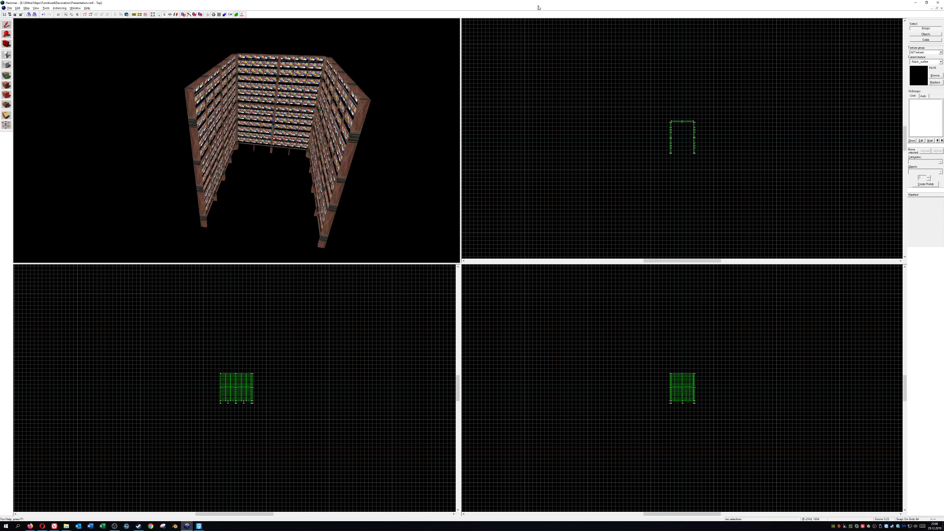
pyautogui.click(307, 117)
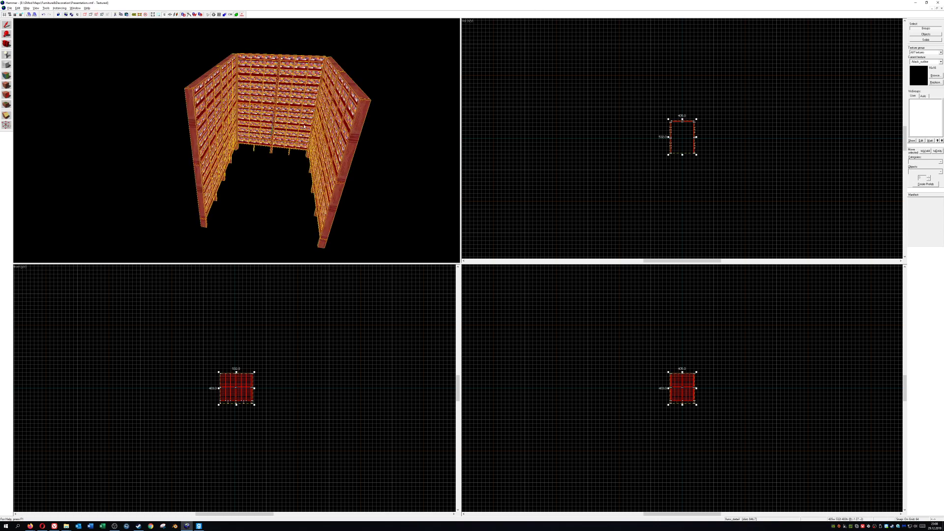
# Shrink the map editor window to uncover the desktop and open the Object Viewer shortcut's properties to examine its target path
pyautogui.moveTo(345, 4); pyautogui.dragTo(525, 62)
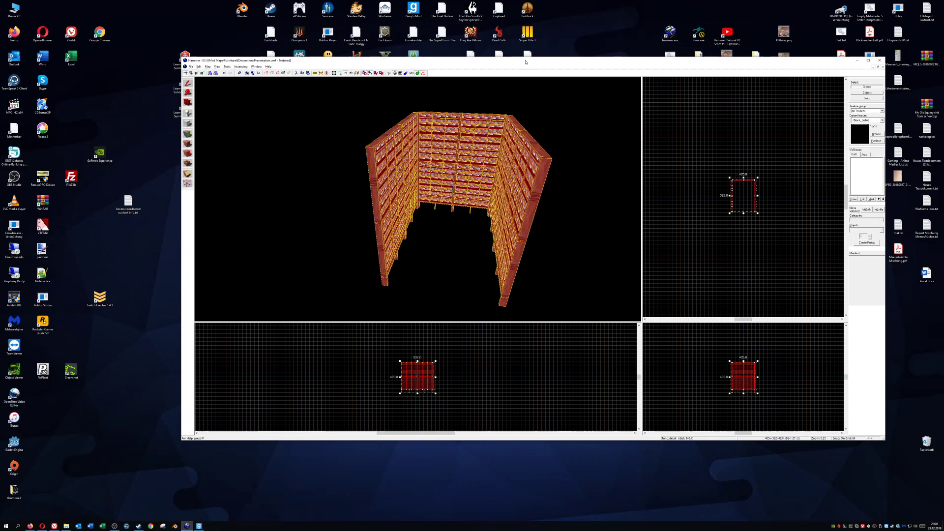
pyautogui.click(12, 369)
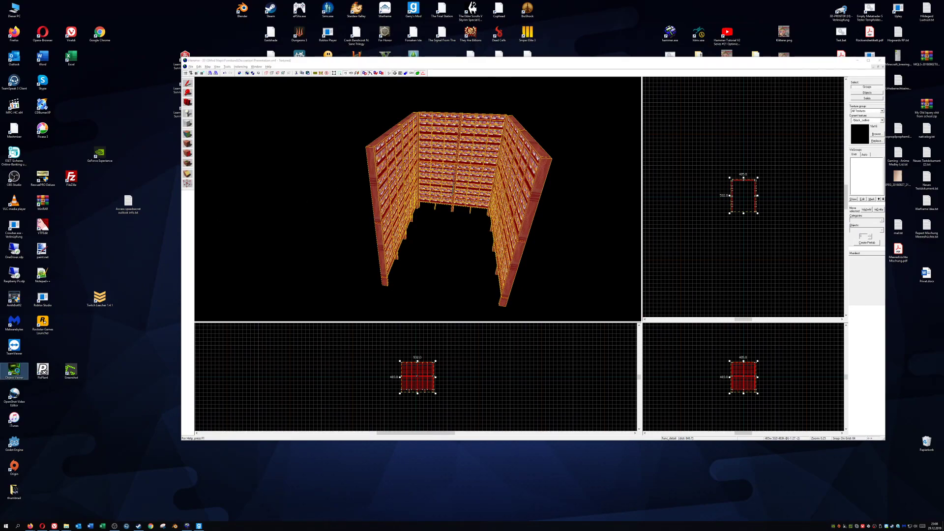
pyautogui.rightClick(18, 372)
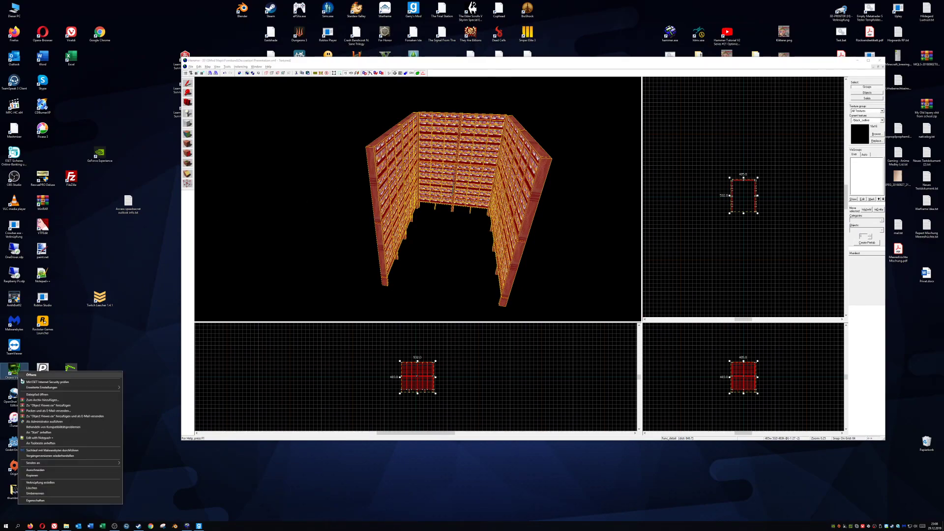
pyautogui.click(47, 502)
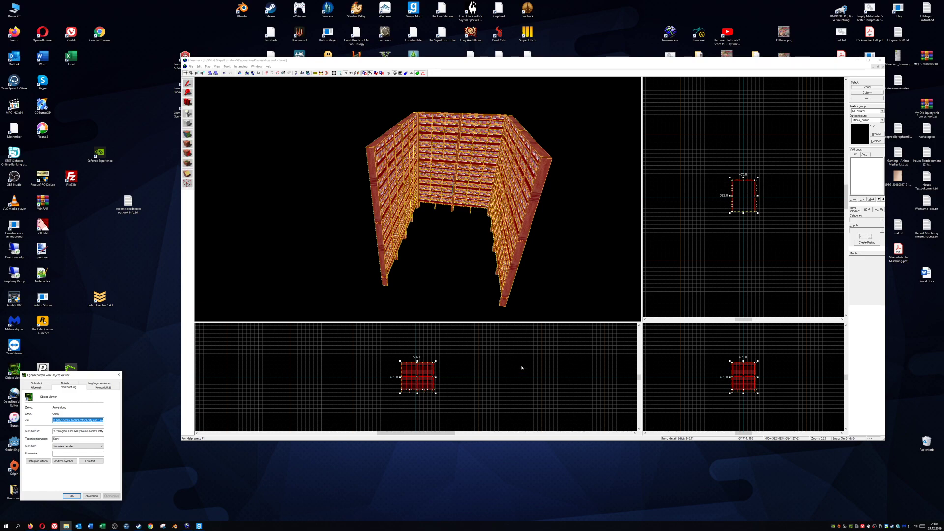
pyautogui.press('super')
pyautogui.press('super')
pyautogui.press('super')
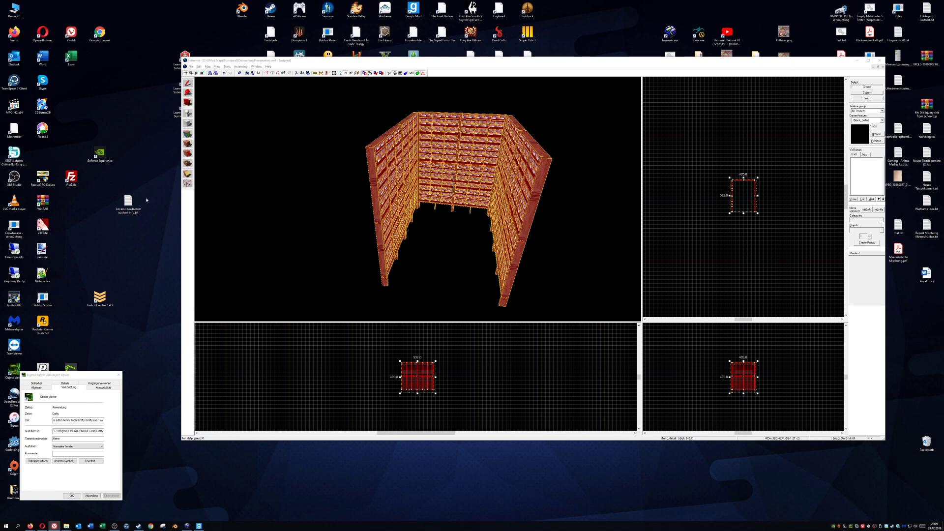
# Launch Object Viewer and load Presentation.vmf into it from the Furniture&Decoration folder
pyautogui.doubleClick(9, 372)
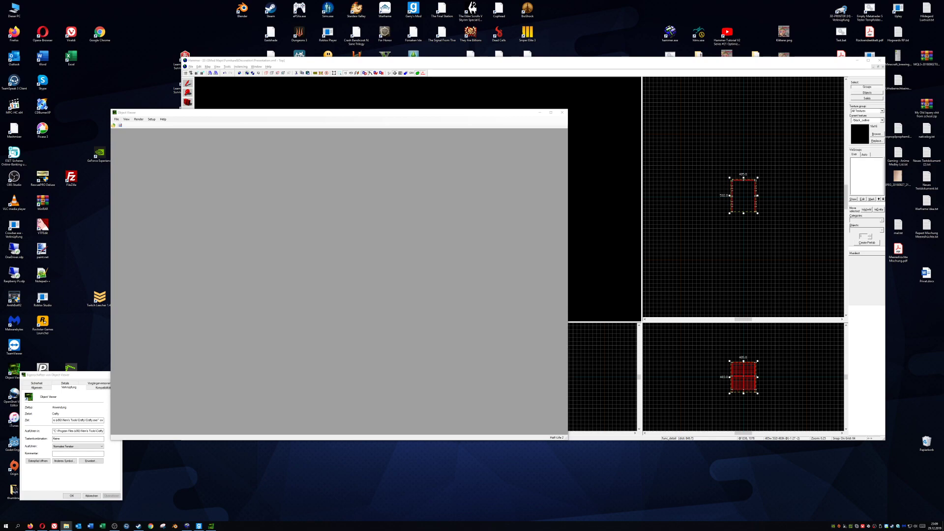
pyautogui.moveTo(943, 122); pyautogui.dragTo(634, 112)
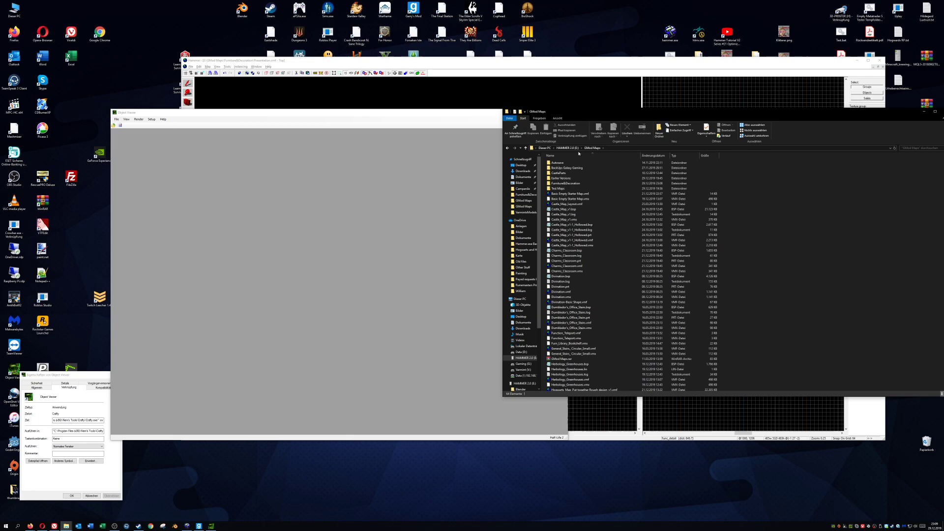
pyautogui.doubleClick(559, 183)
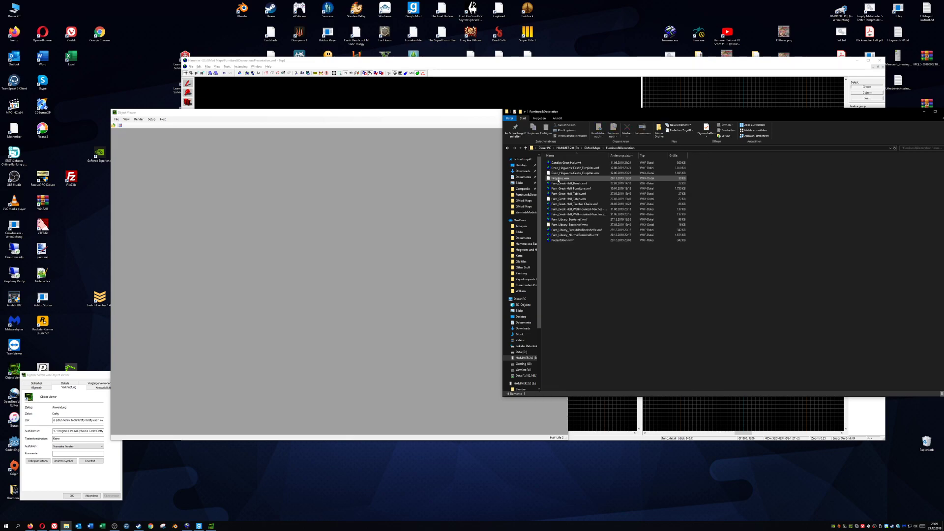
pyautogui.click(577, 241)
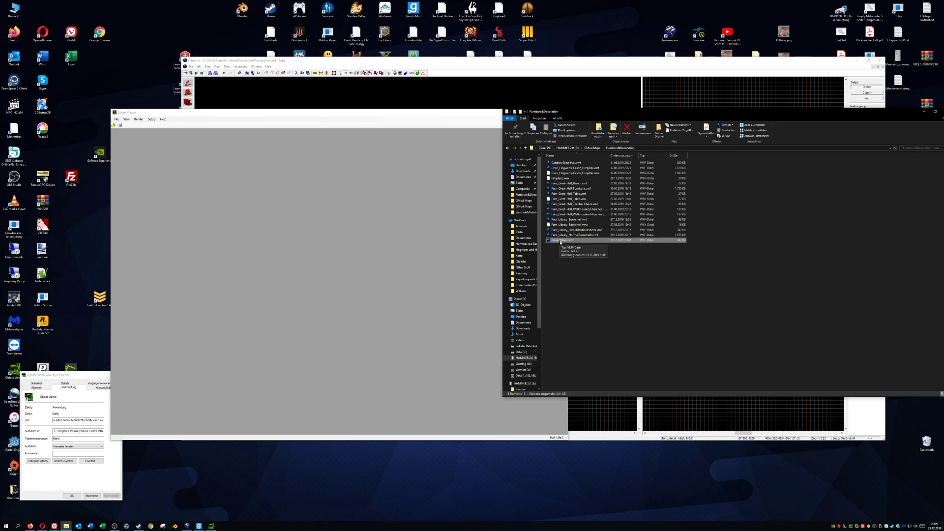
pyautogui.moveTo(560, 242); pyautogui.dragTo(277, 228)
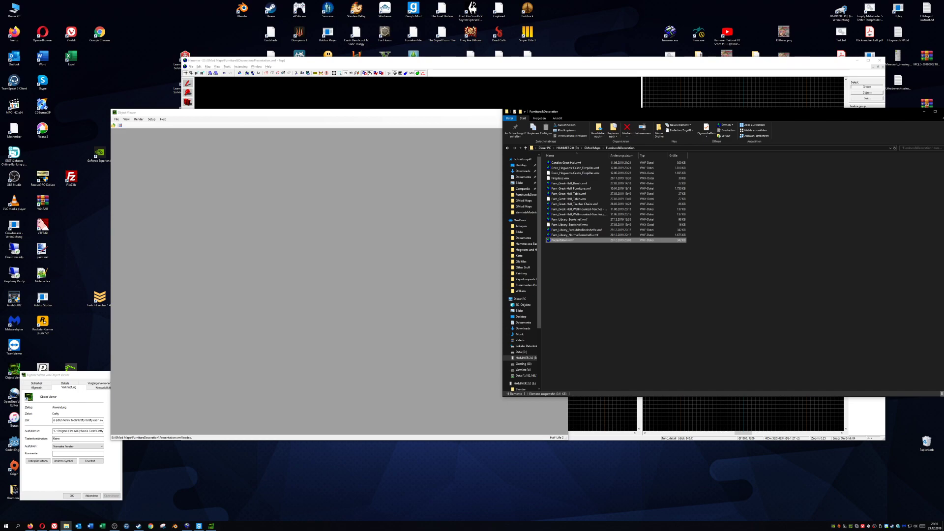
pyautogui.click(142, 138)
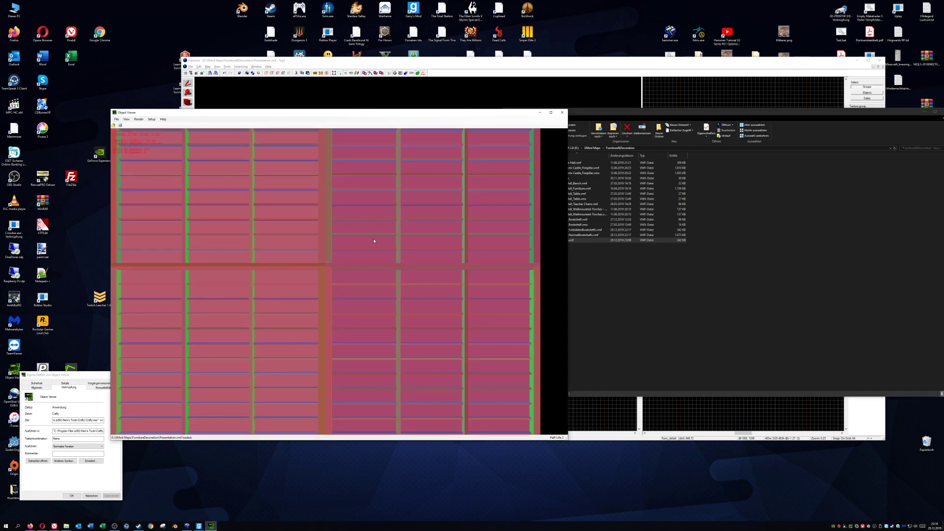
# Export the loaded bookshelf model as an OBJ file named Presentation into the Blender folder
pyautogui.moveTo(421, 277); pyautogui.dragTo(372, 342)
pyautogui.press('s')
pyautogui.press('a')
pyautogui.press('d')
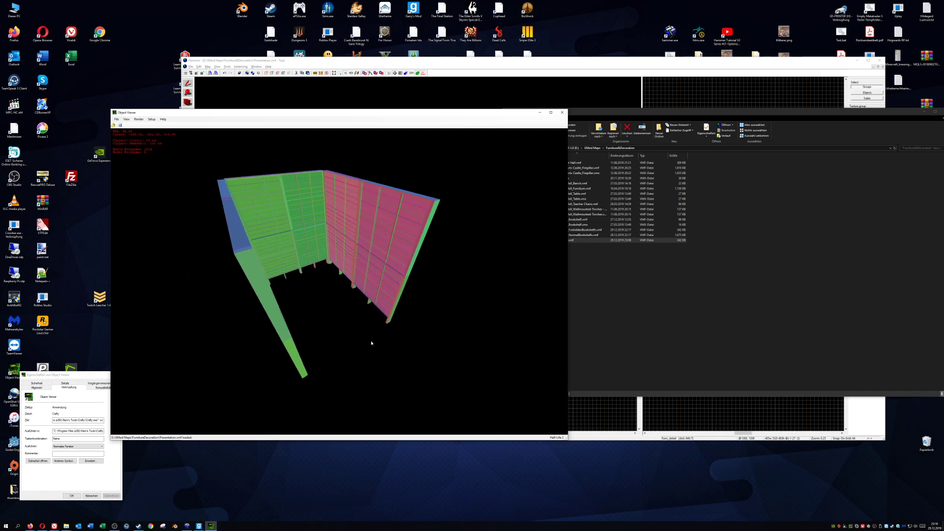
pyautogui.click(116, 119)
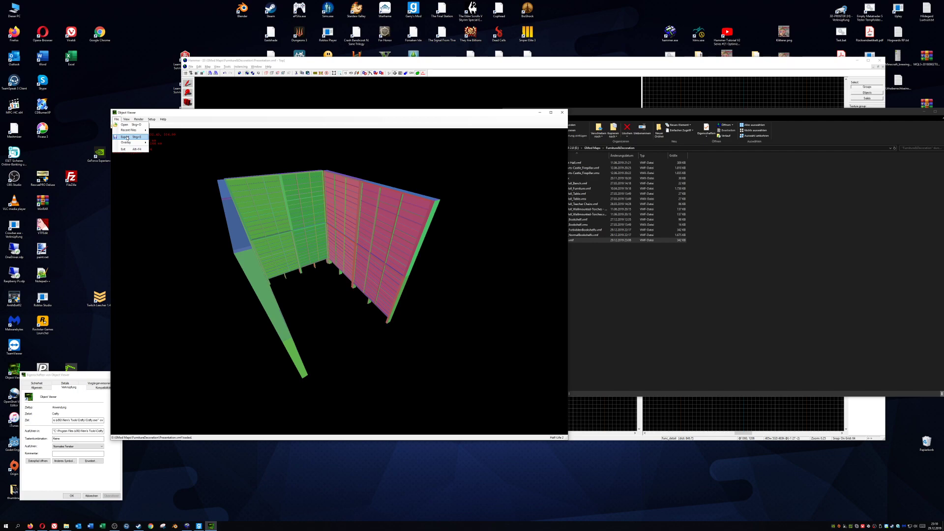
pyautogui.click(127, 137)
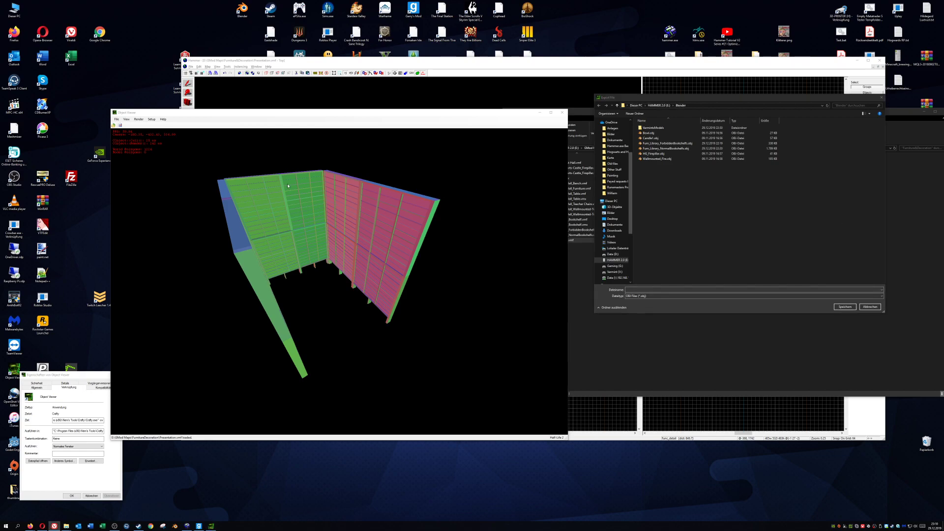
pyautogui.click(119, 122)
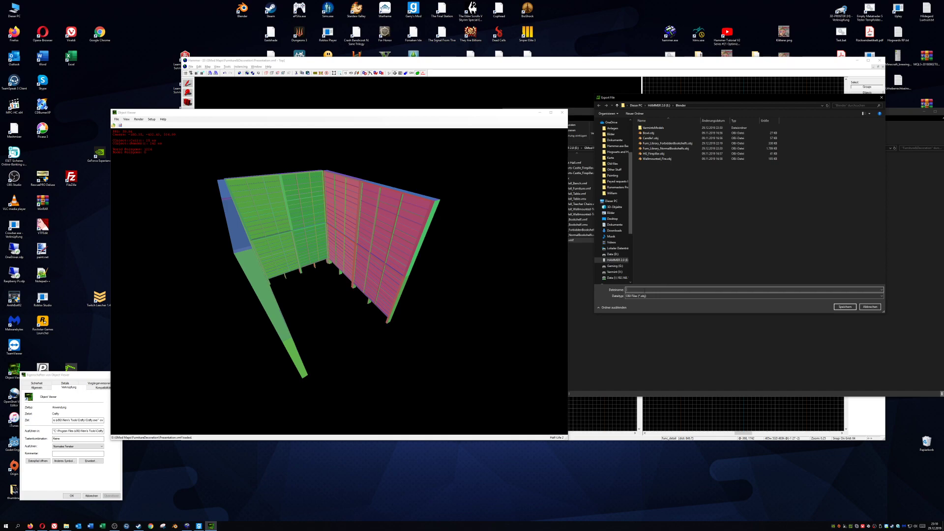
pyautogui.write('Presentation')
pyautogui.press('Return')
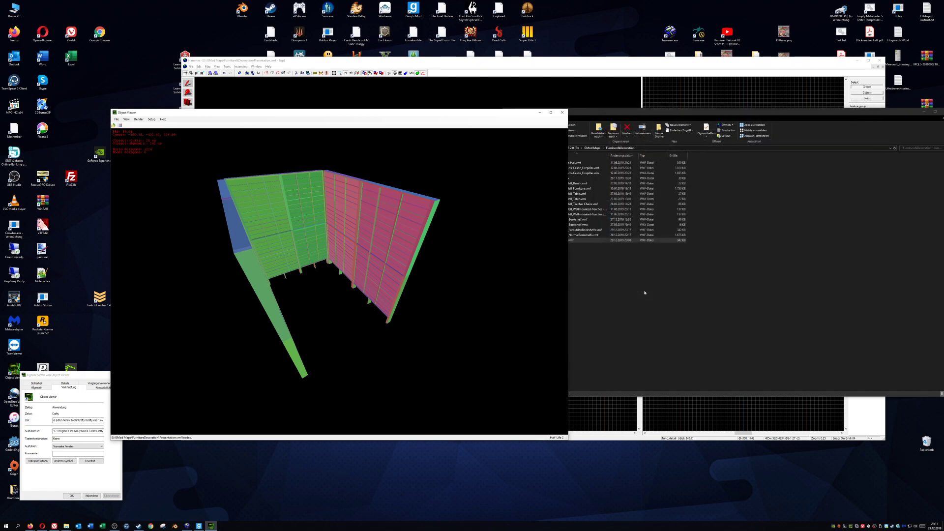
# Switch to File Explorer and look for the exported Presentation files in the Blender folder on the HAMMER 2.0 drive
pyautogui.click(645, 293)
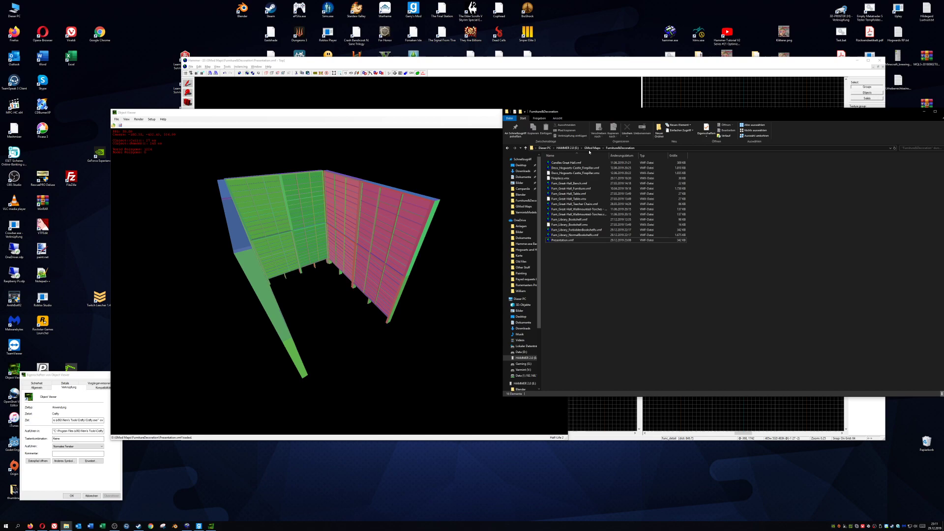
pyautogui.click(580, 150)
pyautogui.click(590, 161)
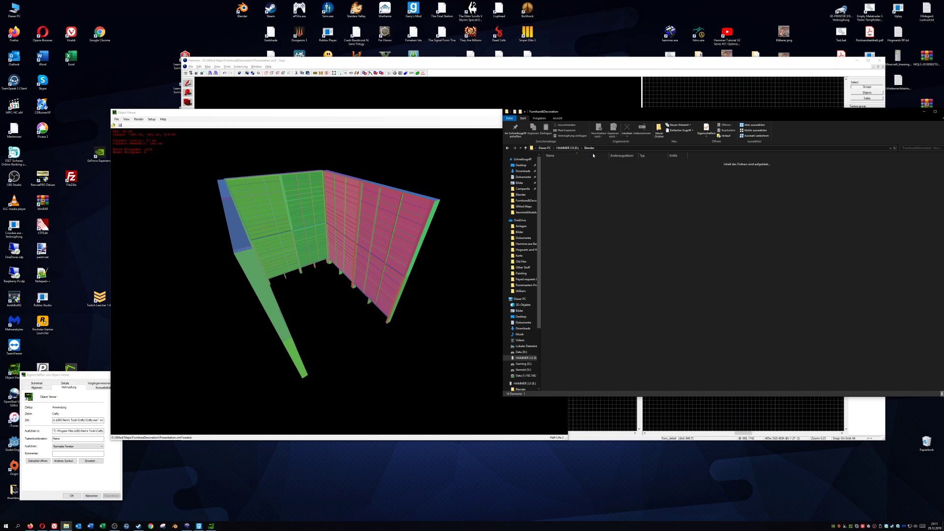
pyautogui.scroll(-2, 585, 305)
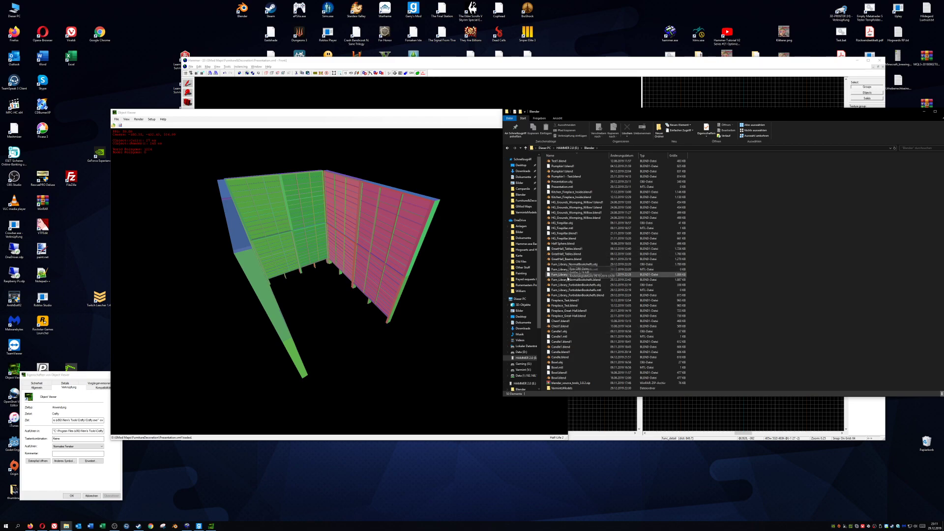
# Select the exported Presentation.obj in the Blender folder, close Object Viewer and switch from the map editor to Blender
pyautogui.click(562, 182)
pyautogui.scroll(2, 569, 219)
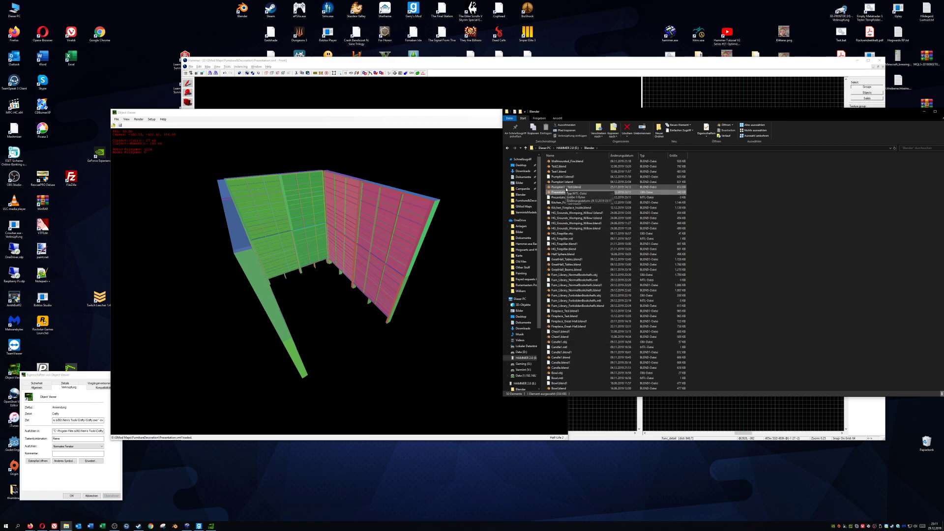
pyautogui.click(464, 113)
pyautogui.click(561, 113)
pyautogui.click(561, 114)
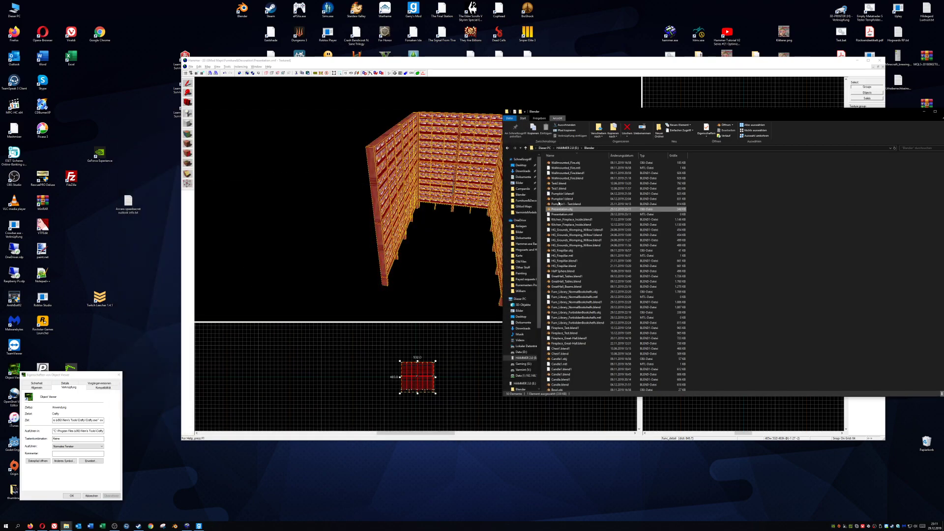
pyautogui.click(868, 60)
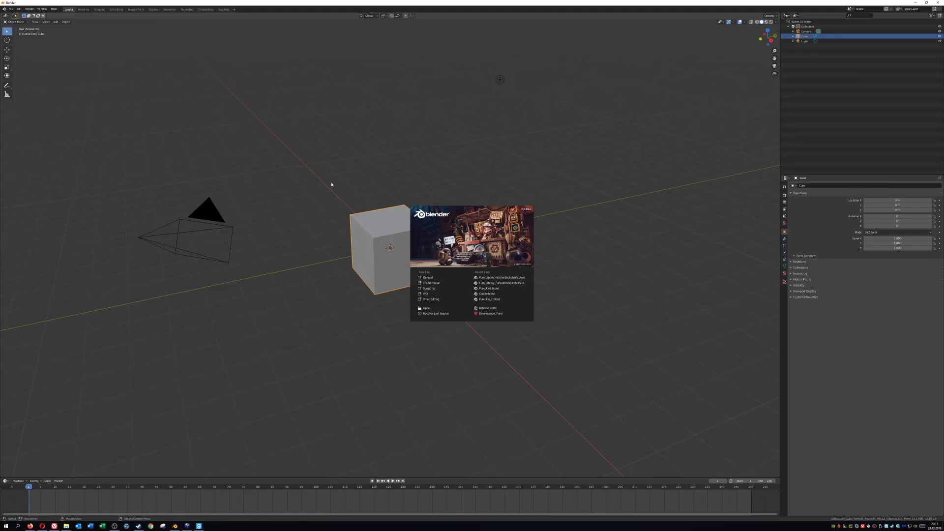
# Delete the default cube and import Presentation.obj from the Blender folder as a Wavefront OBJ
pyautogui.click(378, 235)
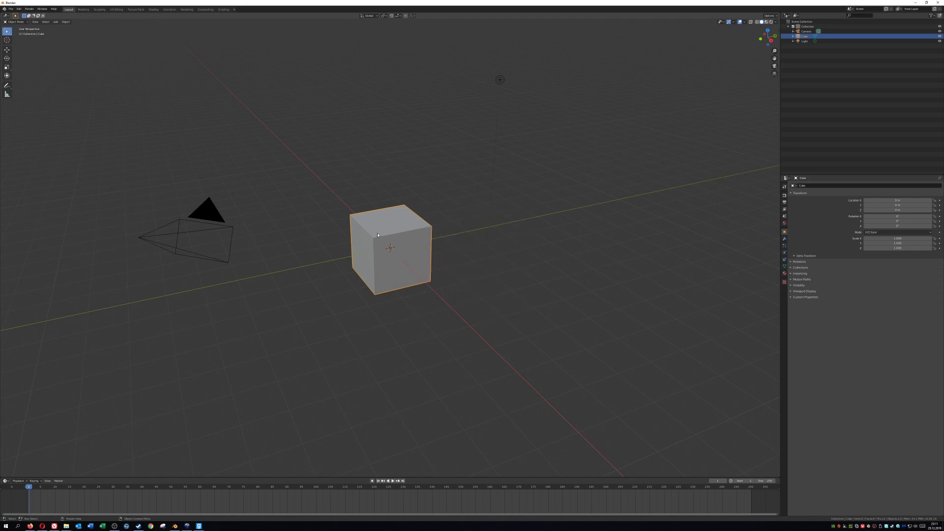
pyautogui.press('Delete')
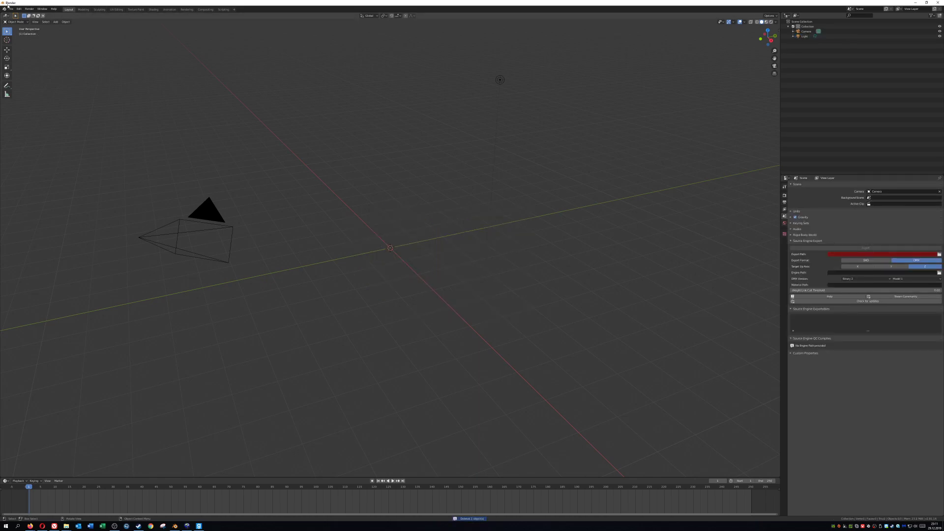
pyautogui.click(11, 8)
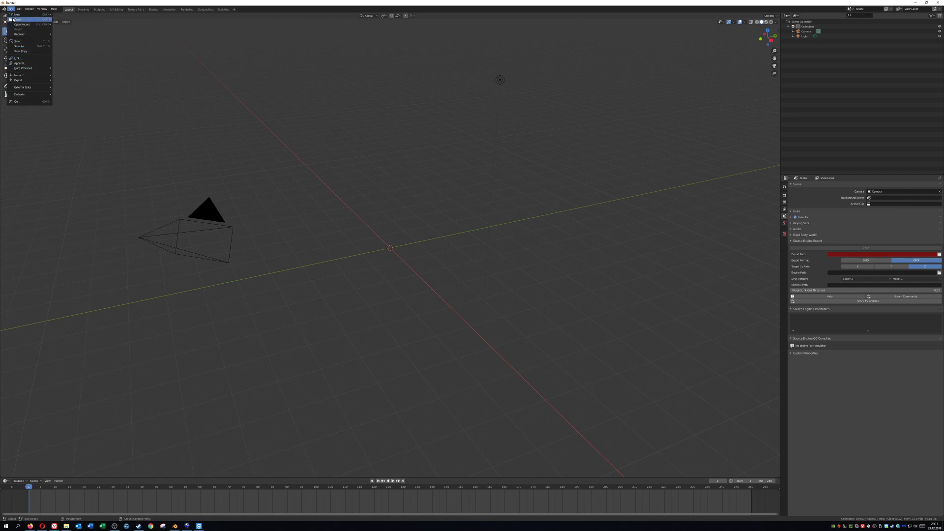
pyautogui.moveTo(29, 75)
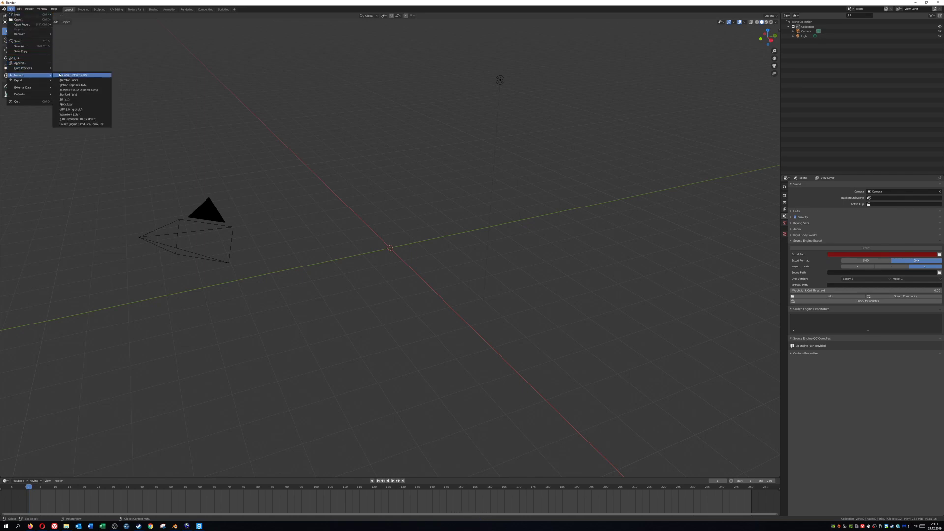
pyautogui.click(67, 115)
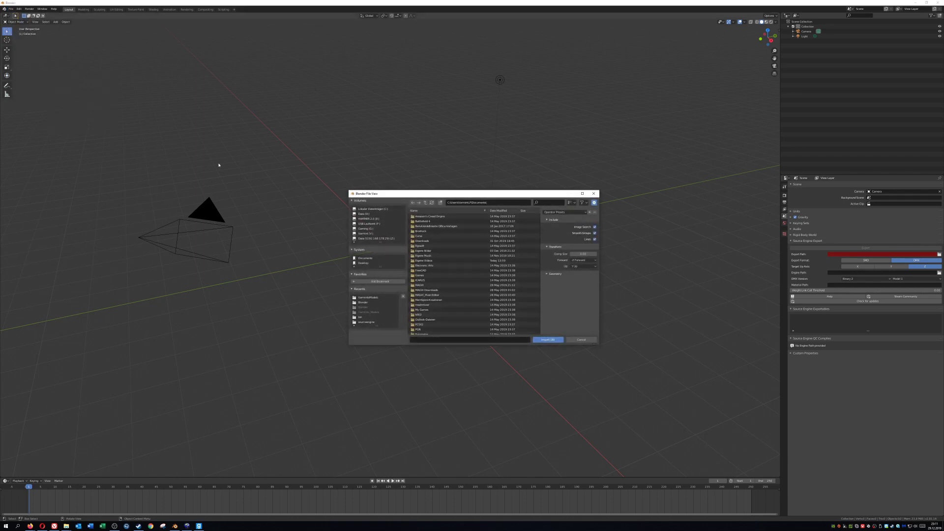
pyautogui.click(364, 302)
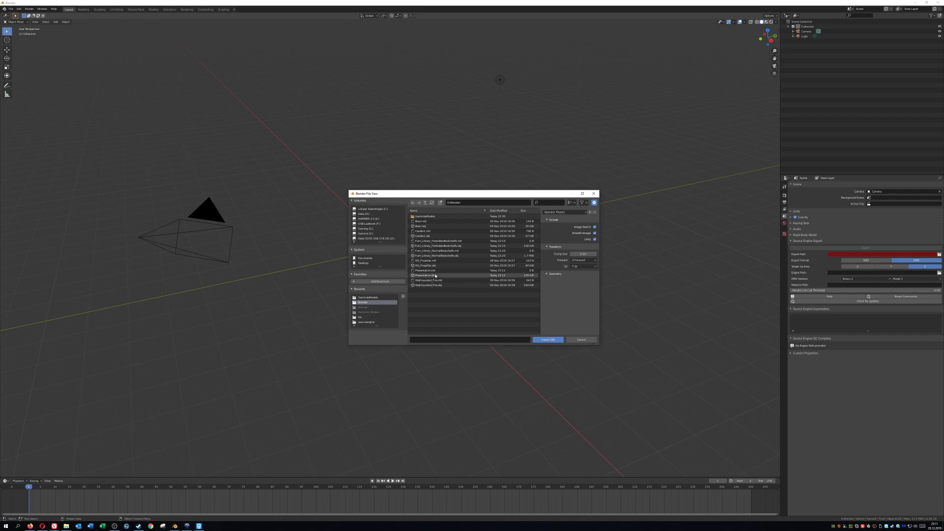
pyautogui.click(427, 276)
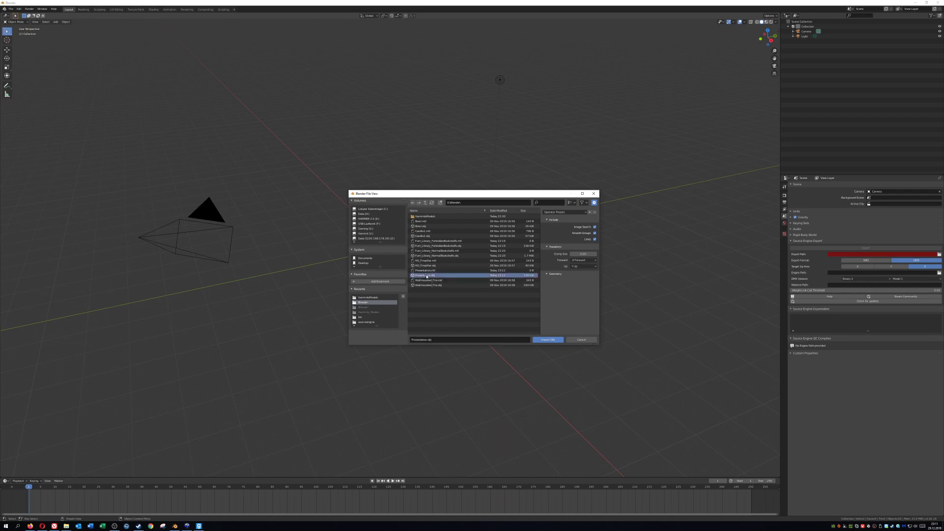
pyautogui.doubleClick(426, 275)
# Select the imported bookshelf model and rotate it about its origin with the Rotate tool
pyautogui.scroll(-13, 448, 253)
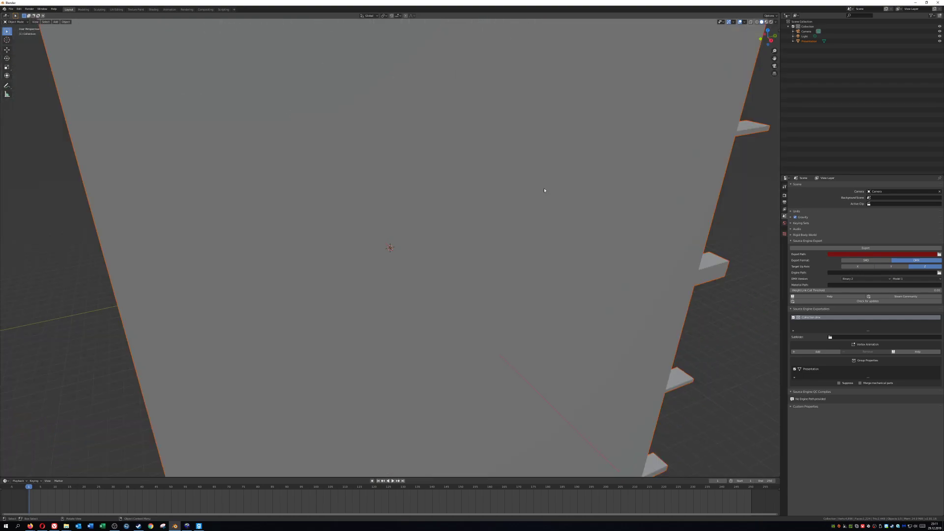
pyautogui.scroll(1, 543, 191)
pyautogui.moveTo(541, 193); pyautogui.dragTo(546, 190, button='middle')
pyautogui.rightClick(546, 191)
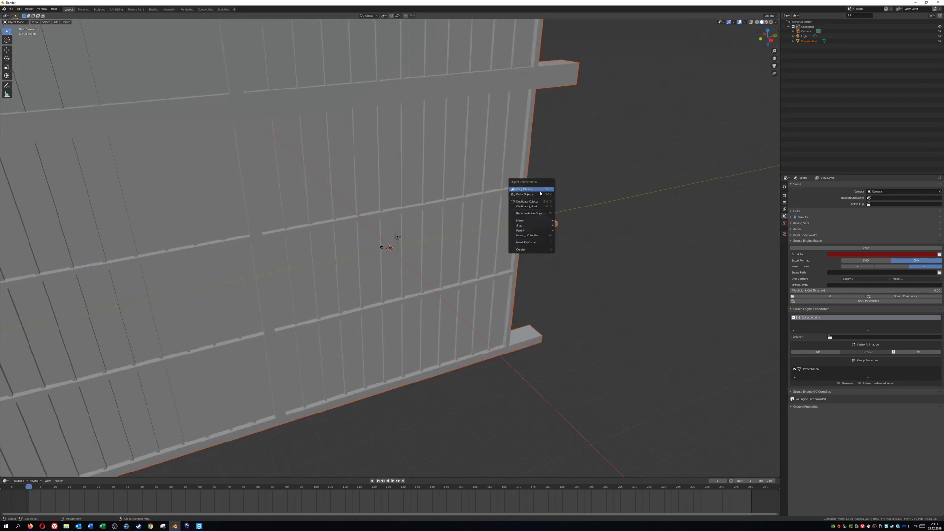
pyautogui.click(545, 177)
pyautogui.moveTo(461, 209); pyautogui.dragTo(280, 157, button='middle')
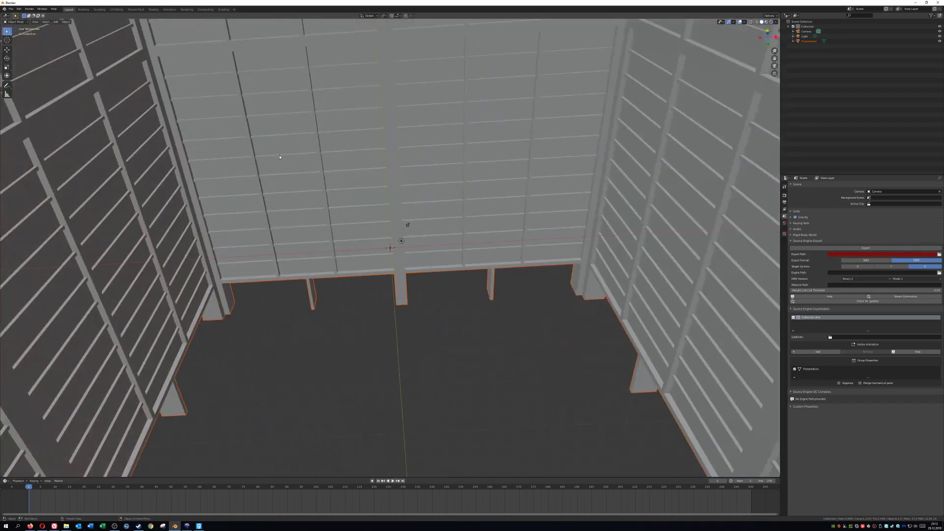
pyautogui.click(331, 121)
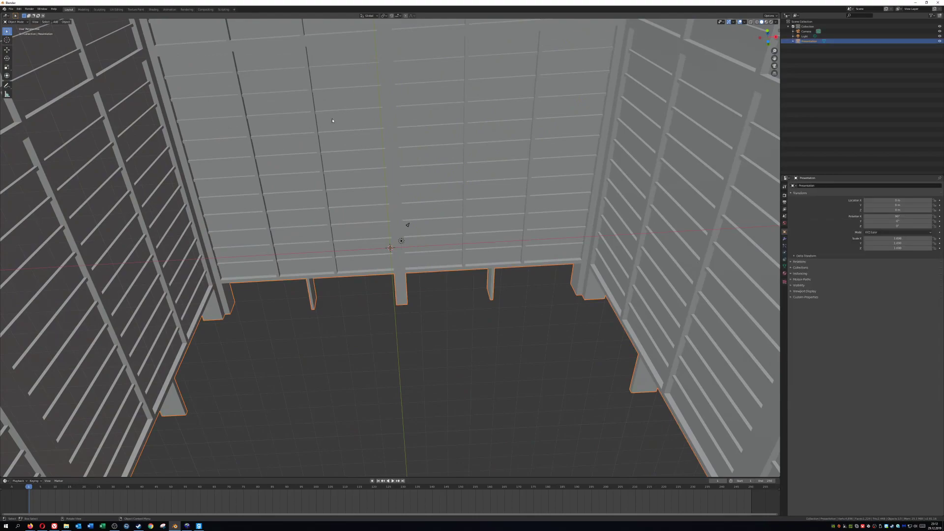
pyautogui.click(7, 59)
pyautogui.moveTo(230, 194); pyautogui.dragTo(243, 222, button='middle')
pyautogui.moveTo(394, 239); pyautogui.dragTo(361, 228)
pyautogui.rightClick(374, 148)
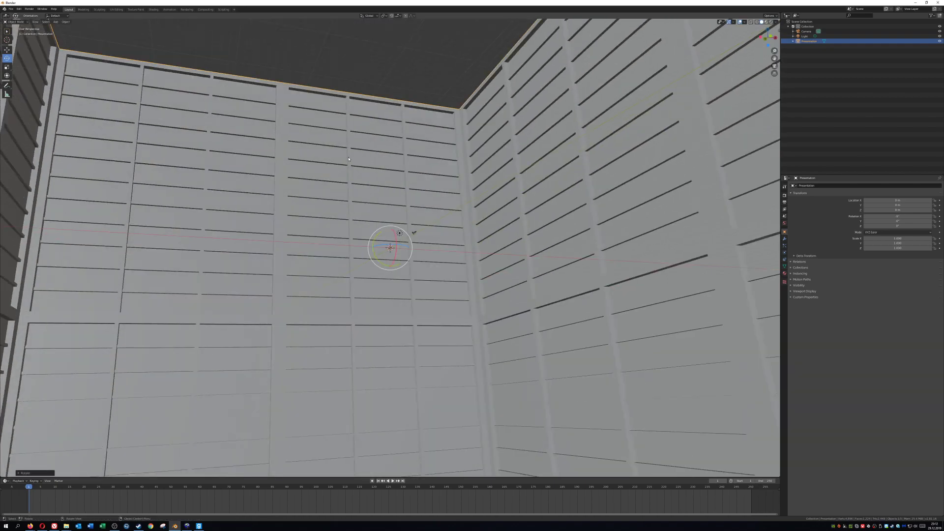
# Rotate the bookshelf model again so that it stands upright on its feet, and view it from the front
pyautogui.moveTo(348, 159); pyautogui.dragTo(290, 173, button='middle')
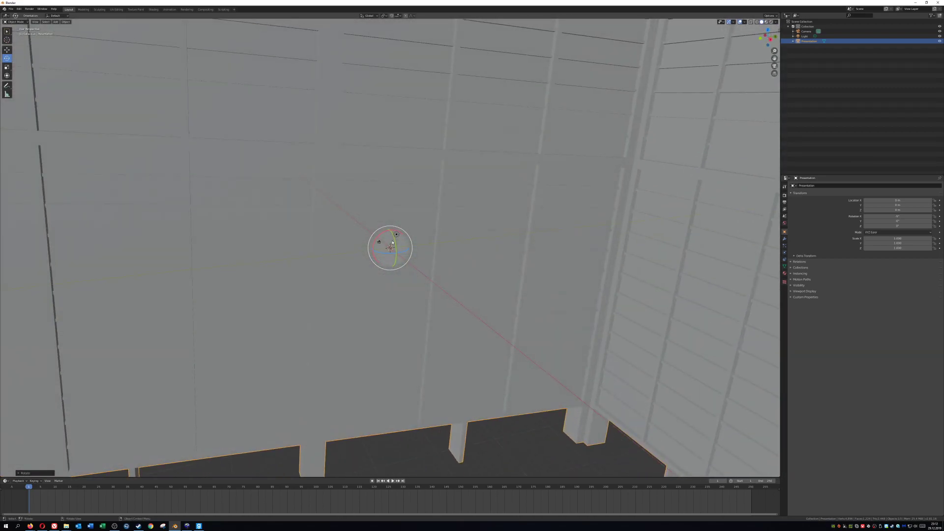
pyautogui.moveTo(380, 234); pyautogui.dragTo(381, 226)
pyautogui.moveTo(381, 226); pyautogui.dragTo(420, 194, button='middle')
pyautogui.scroll(-7, 426, 186)
pyautogui.scroll(5, 426, 187)
pyautogui.scroll(-2, 425, 187)
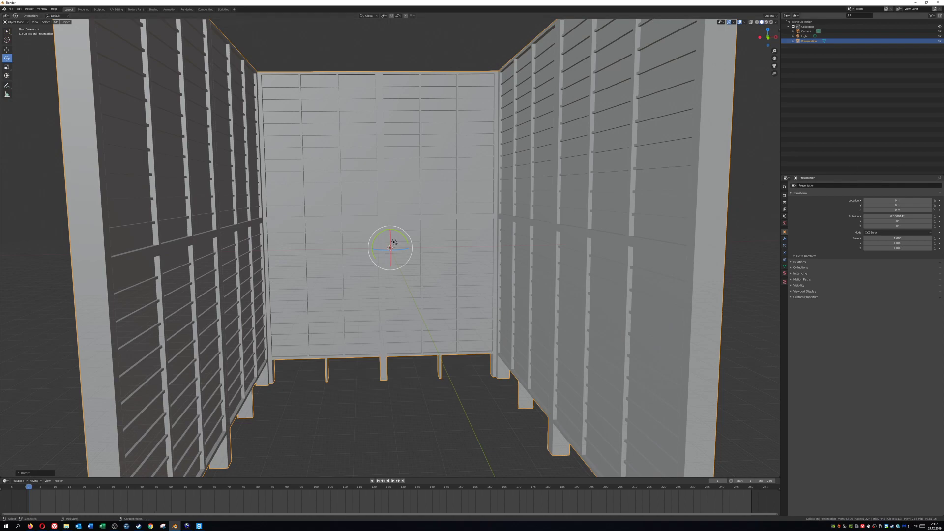
# Open the Blender preferences and search the add-ons for Blender Source Tools
pyautogui.click(10, 9)
pyautogui.click(10, 9)
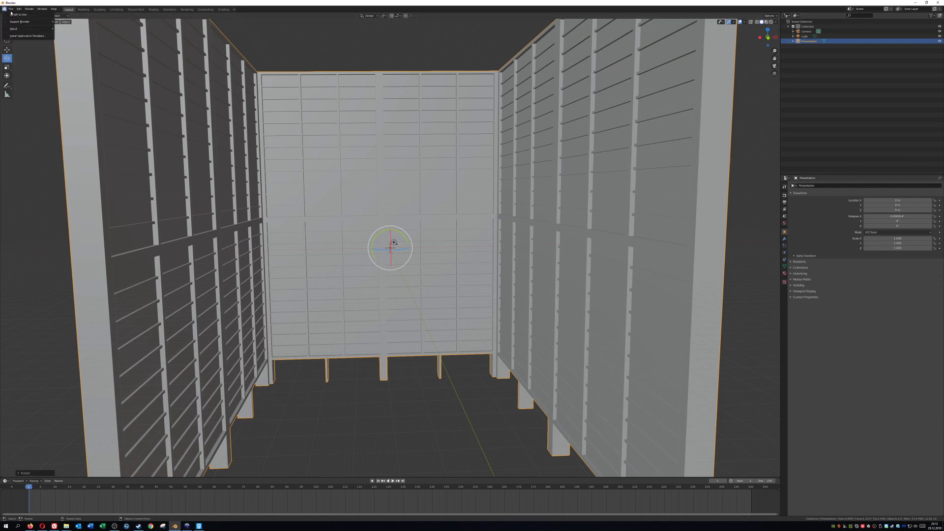
pyautogui.click(11, 9)
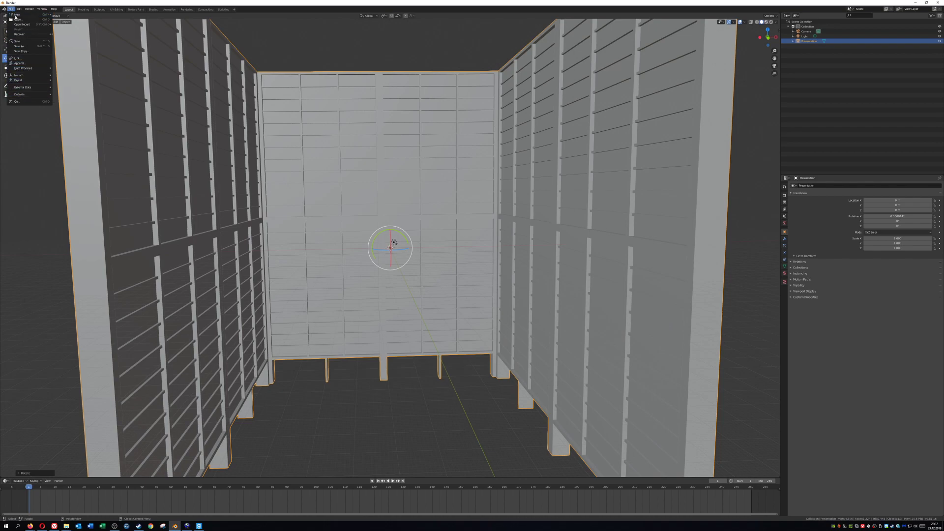
pyautogui.moveTo(22, 10)
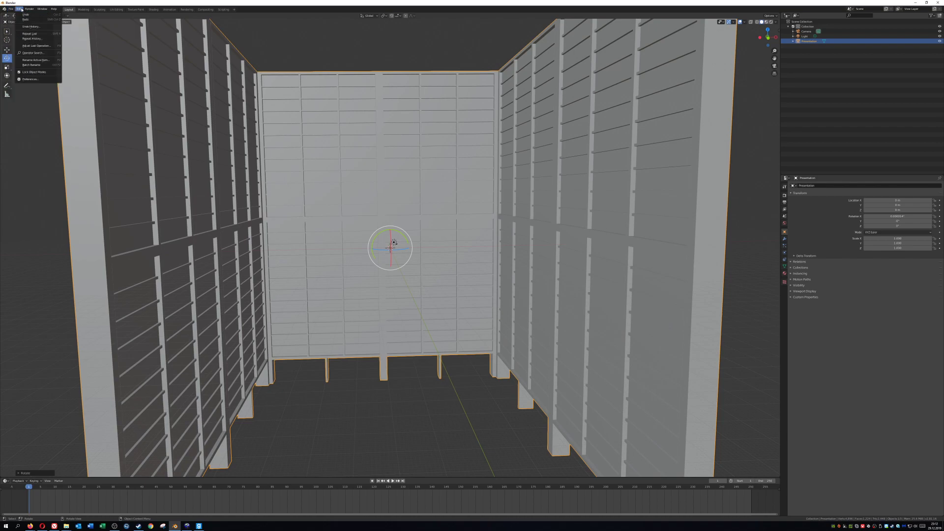
pyautogui.click(31, 80)
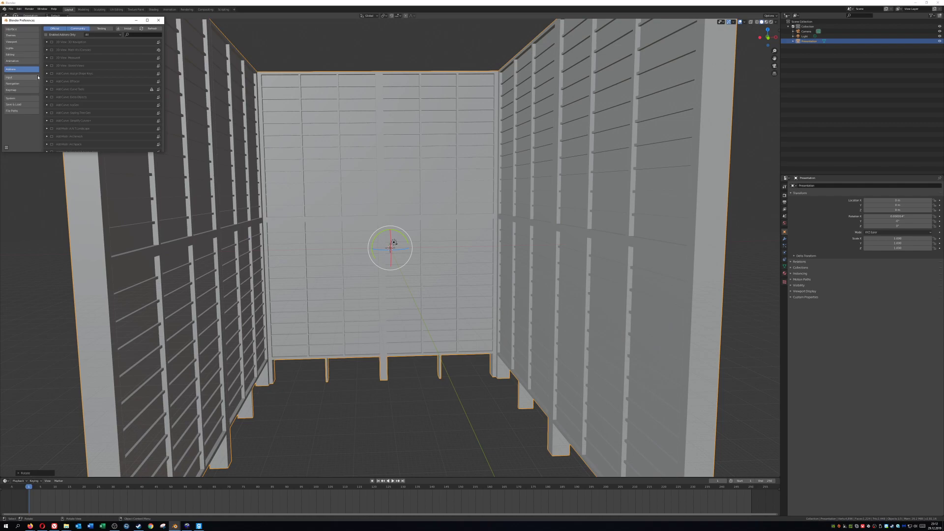
pyautogui.click(133, 35)
pyautogui.write('sdd')
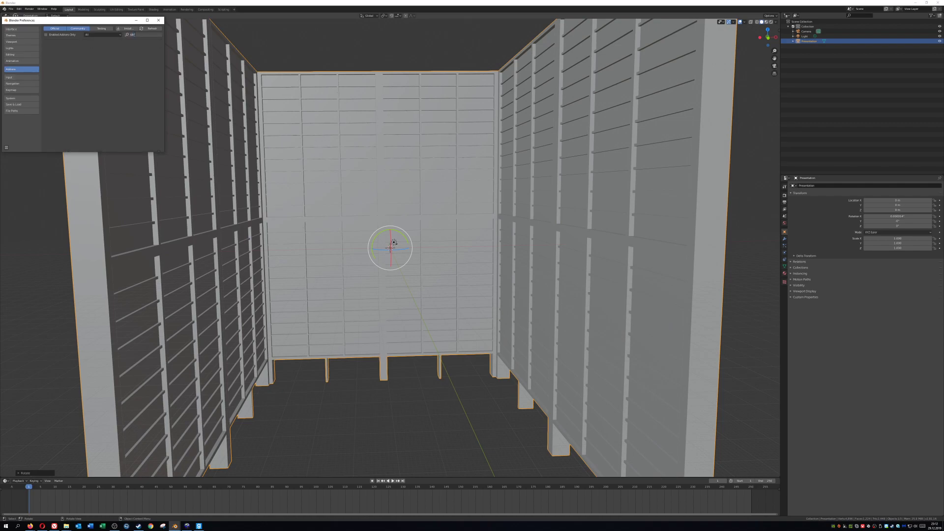
pyautogui.press('BackSpace')
pyautogui.press('BackSpace')
pyautogui.write('our')
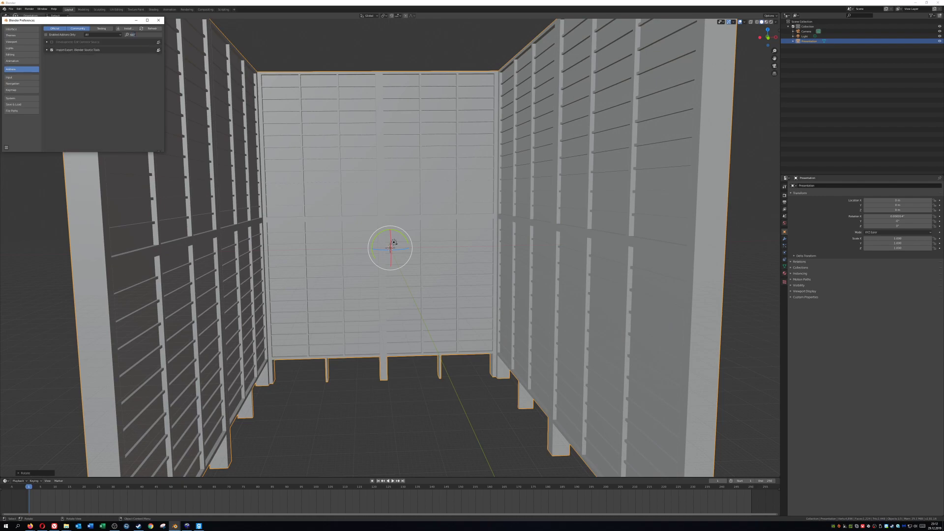
pyautogui.press('Return')
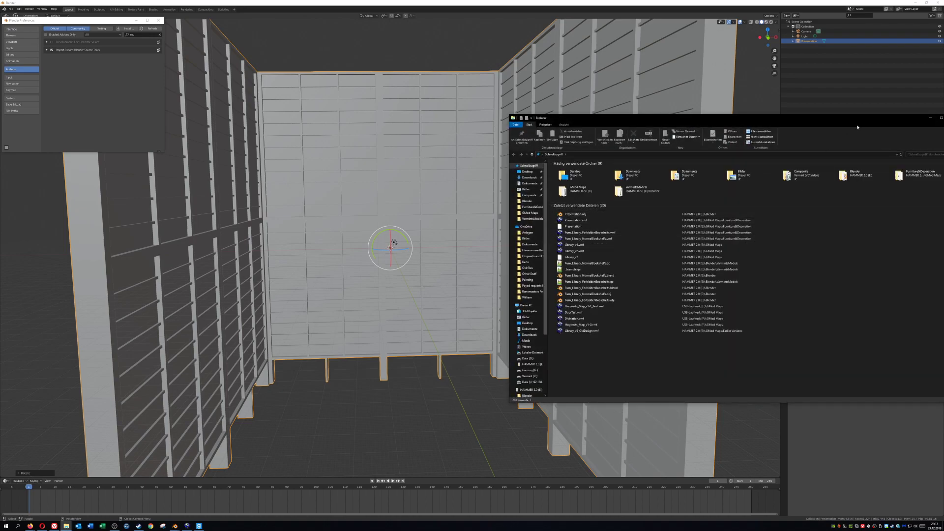
# Move the File Explorer window aside, dismiss the WinRAR licence reminder and close the Blender Source Tools archive
pyautogui.moveTo(844, 118); pyautogui.dragTo(943, 129)
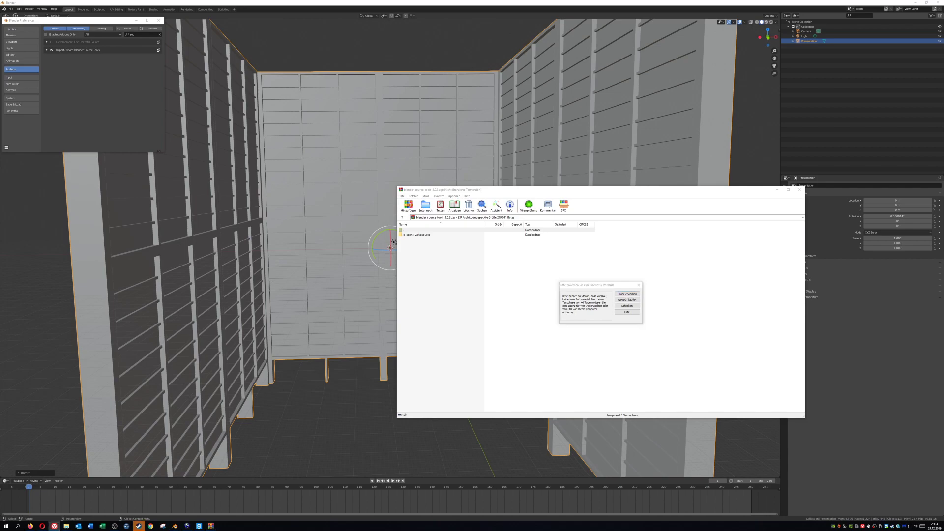
pyautogui.click(755, 201)
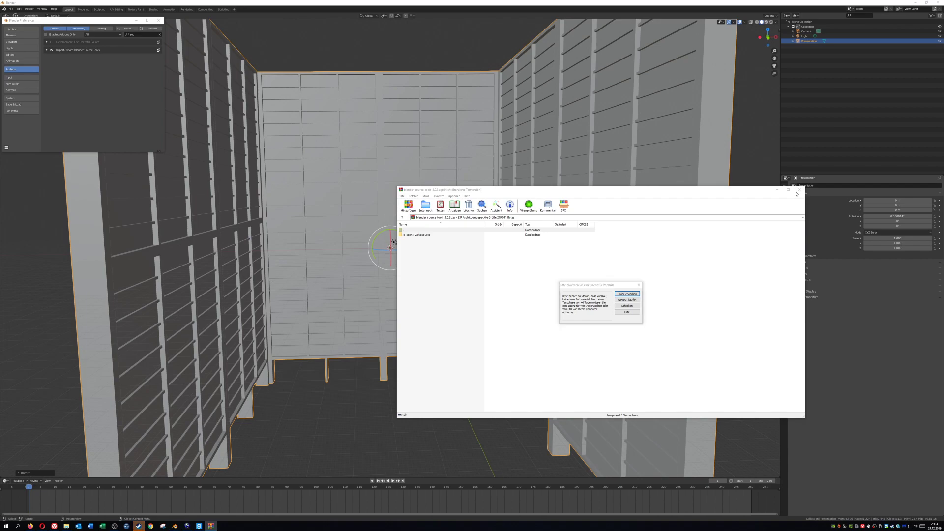
pyautogui.press('Escape')
pyautogui.click(799, 190)
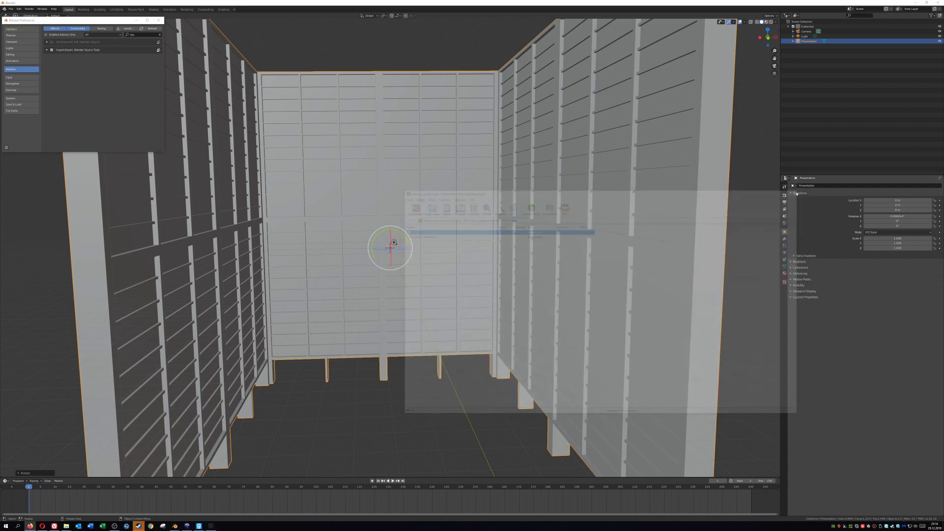
# Return to the Blender window and reopen the add-on preferences
pyautogui.click(231, 223)
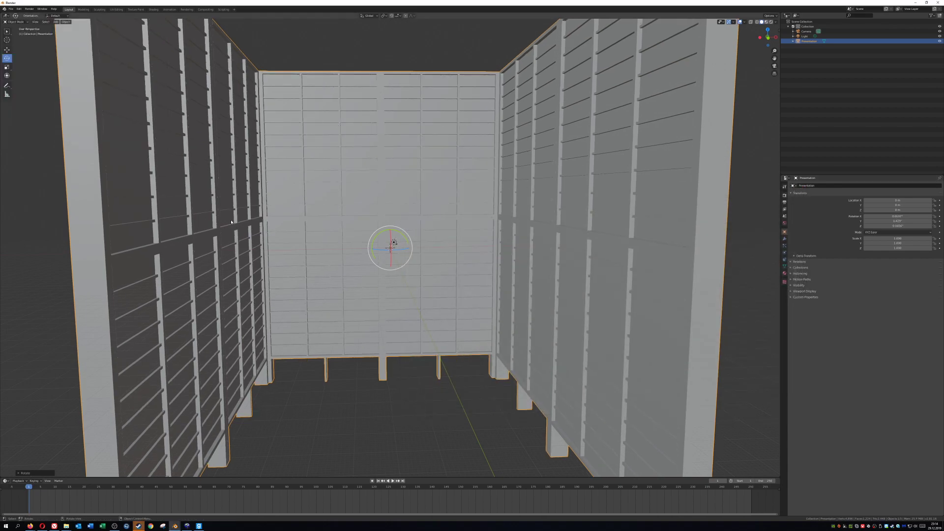
pyautogui.click(29, 9)
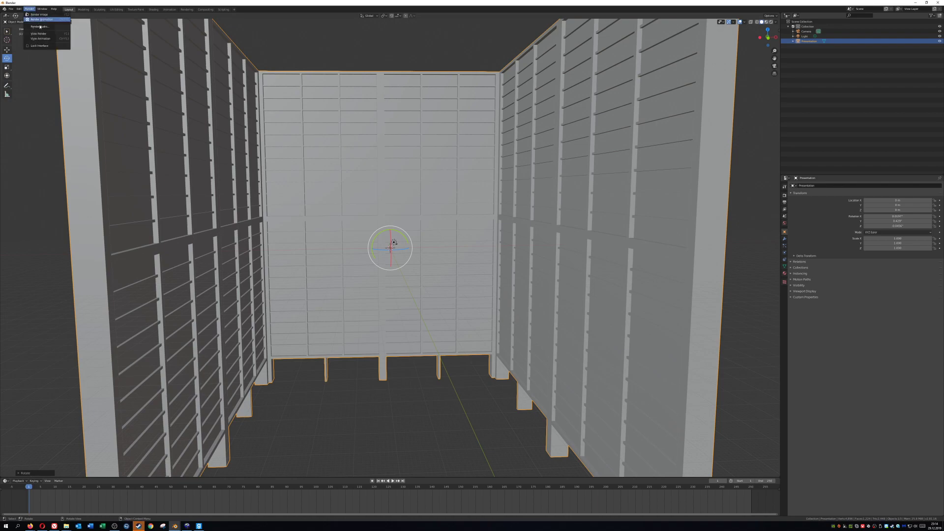
pyautogui.click(19, 9)
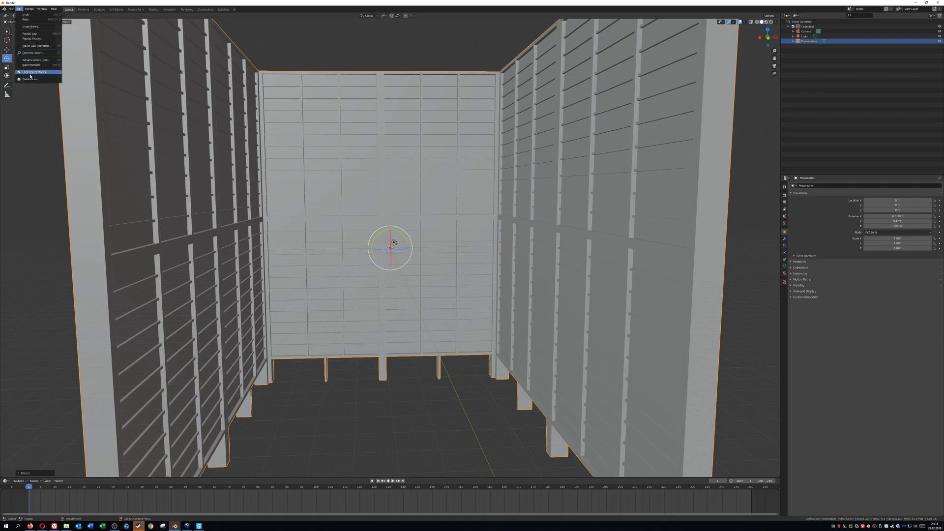
pyautogui.click(30, 79)
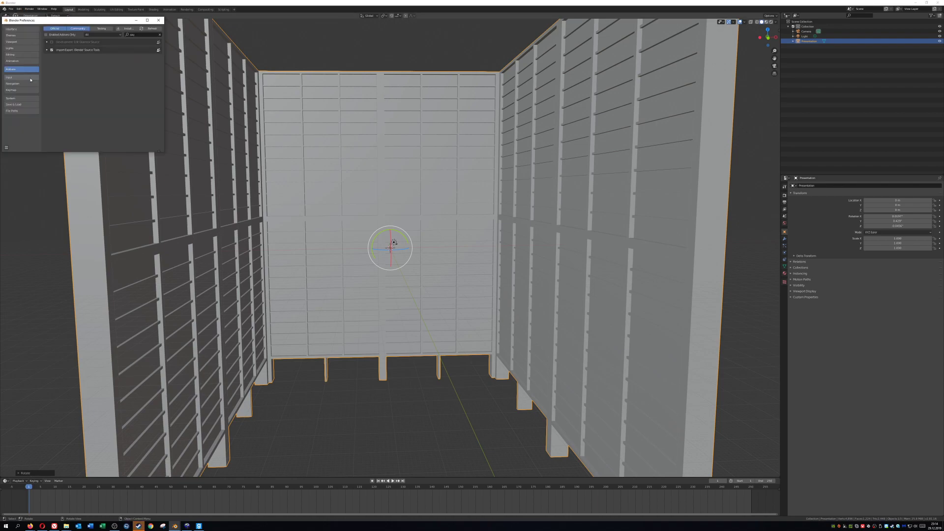
# Install the Blender Source Tools add-on from its zip file in the Tools folder and close the preferences
pyautogui.click(124, 29)
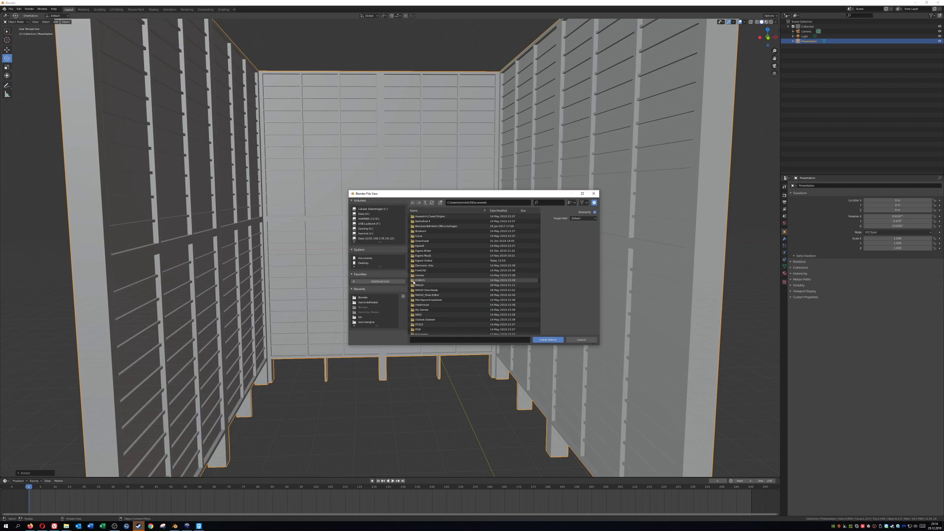
pyautogui.click(364, 298)
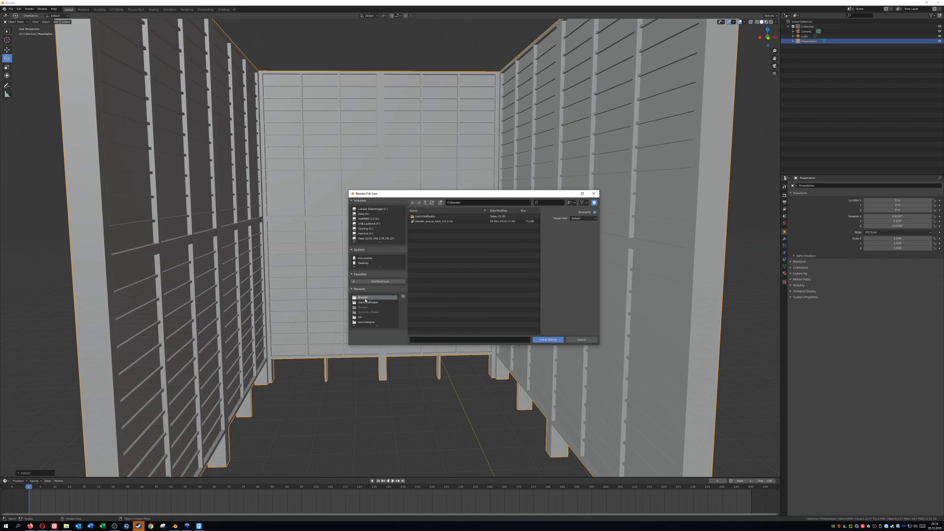
pyautogui.click(424, 203)
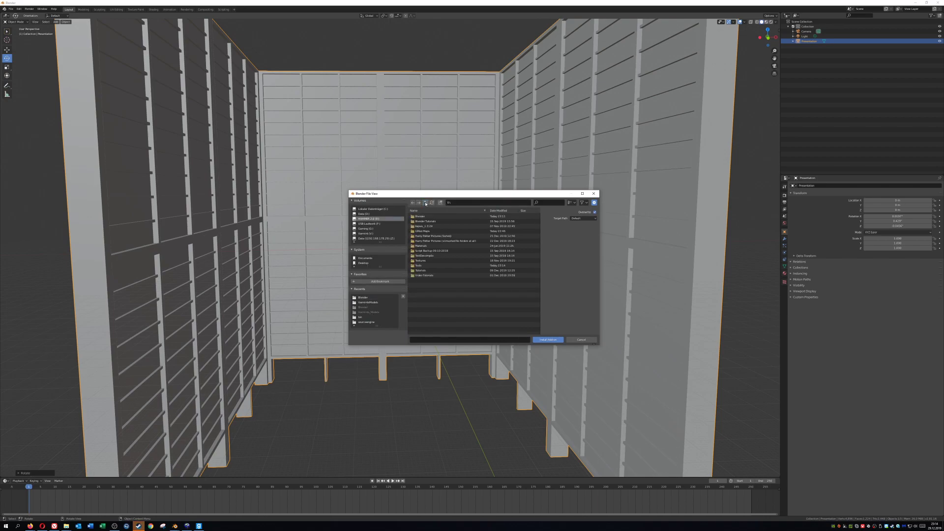
pyautogui.doubleClick(423, 267)
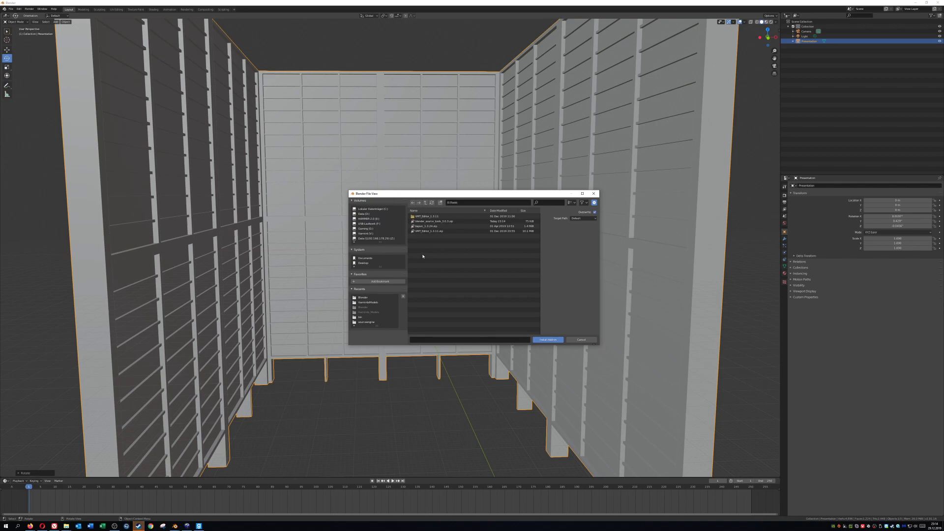
pyautogui.click(451, 222)
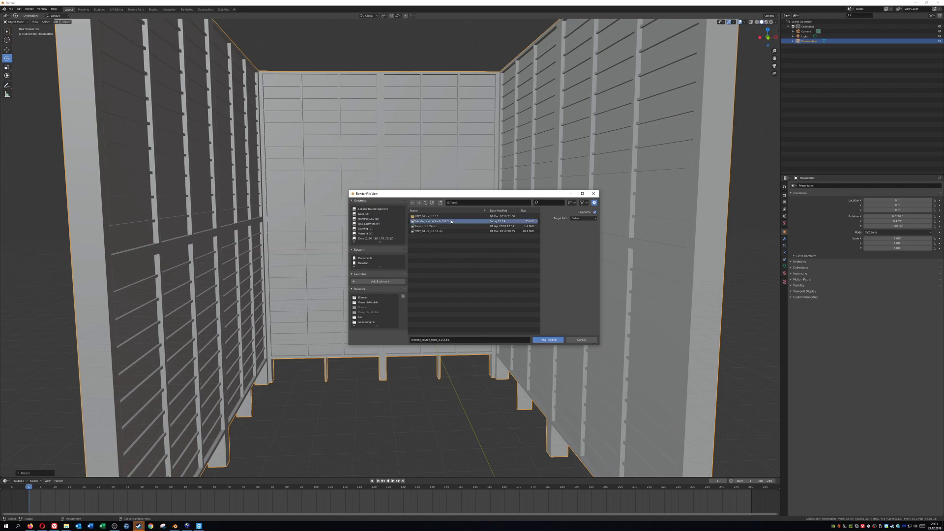
pyautogui.click(564, 340)
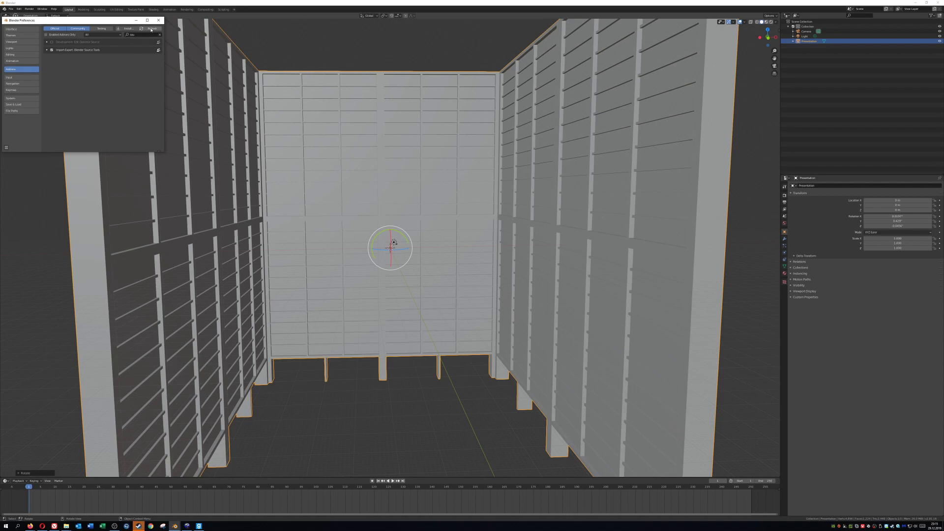
pyautogui.click(158, 20)
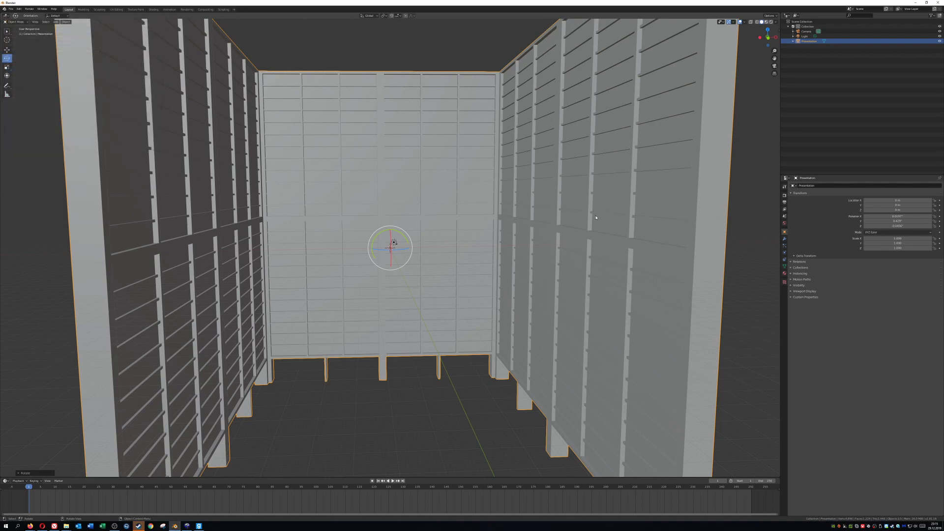
# Show the scene's Source Engine export settings and rename the collection as Presentation
pyautogui.click(784, 216)
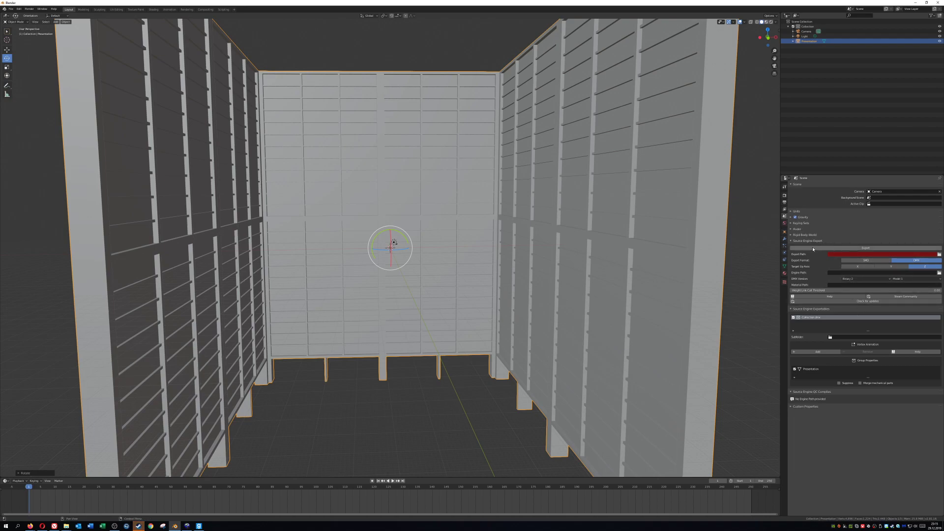
pyautogui.doubleClick(807, 26)
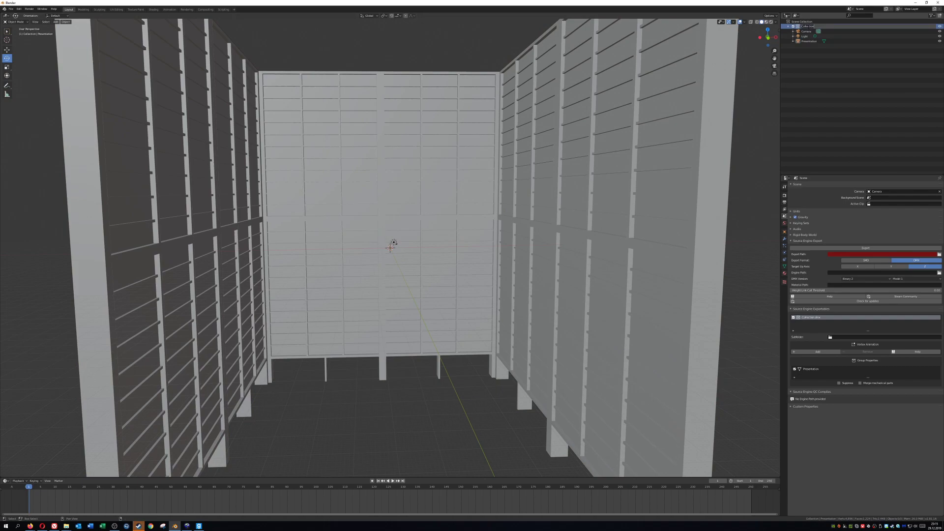
pyautogui.write('Pro')
pyautogui.press('Return')
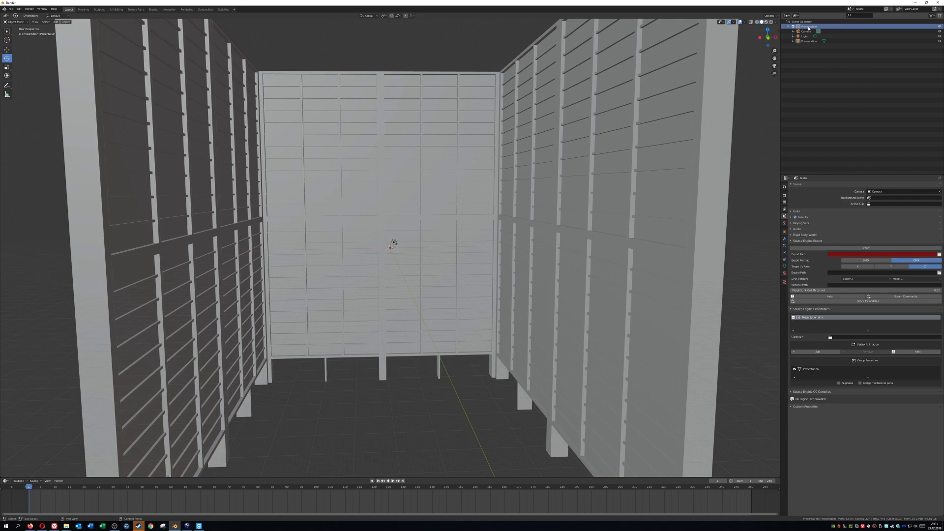
# Set the Source Engine export format to SMD and the export path to the models folder inside the Blender folder
pyautogui.click(871, 262)
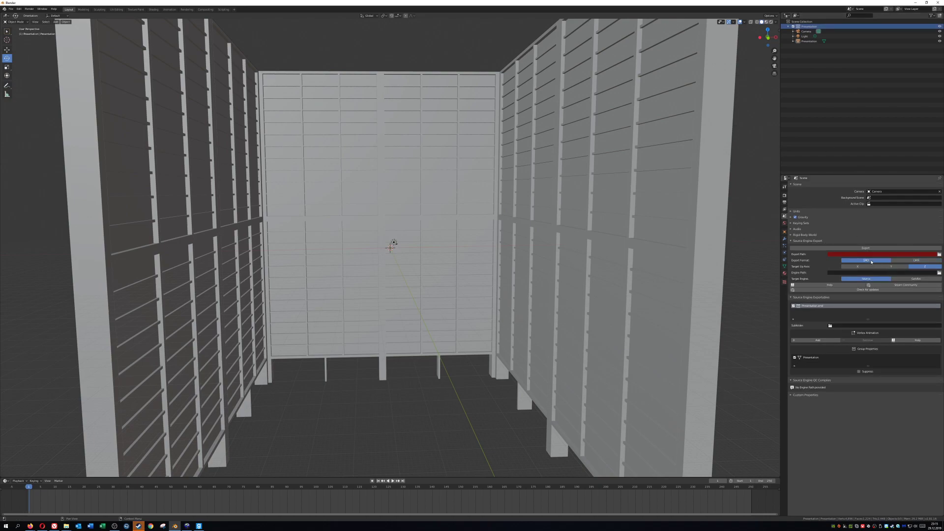
pyautogui.click(940, 254)
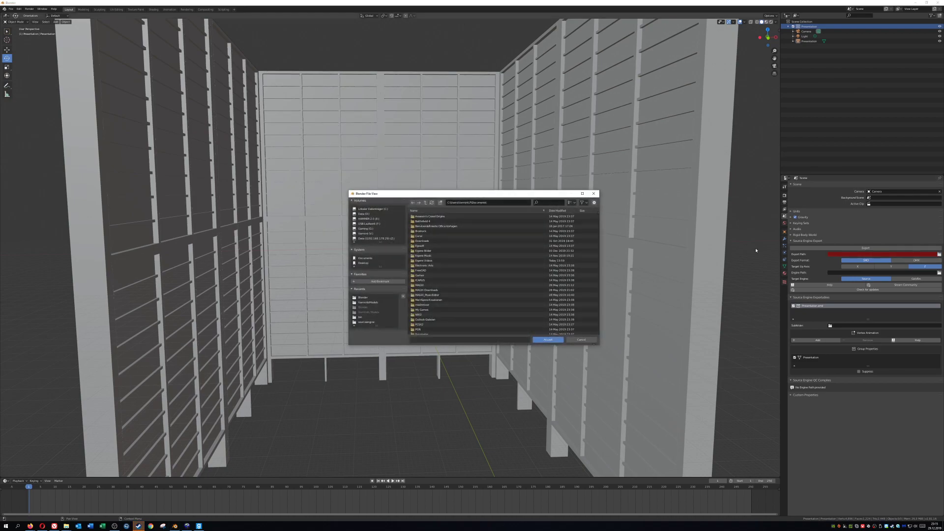
pyautogui.click(364, 298)
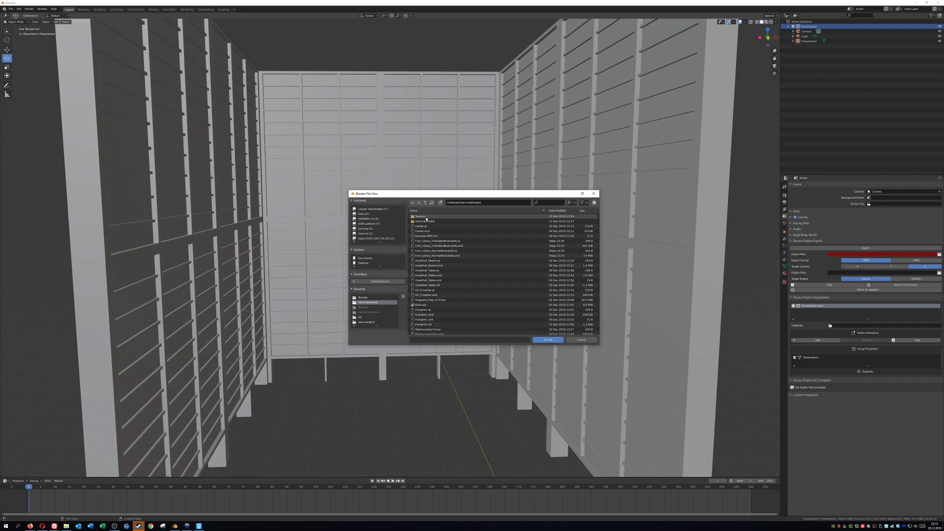
pyautogui.doubleClick(426, 216)
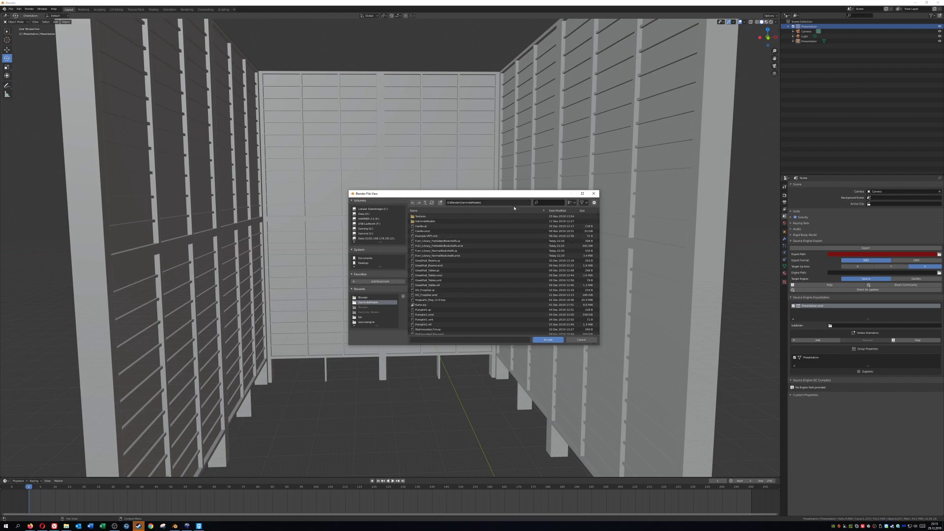
pyautogui.click(544, 340)
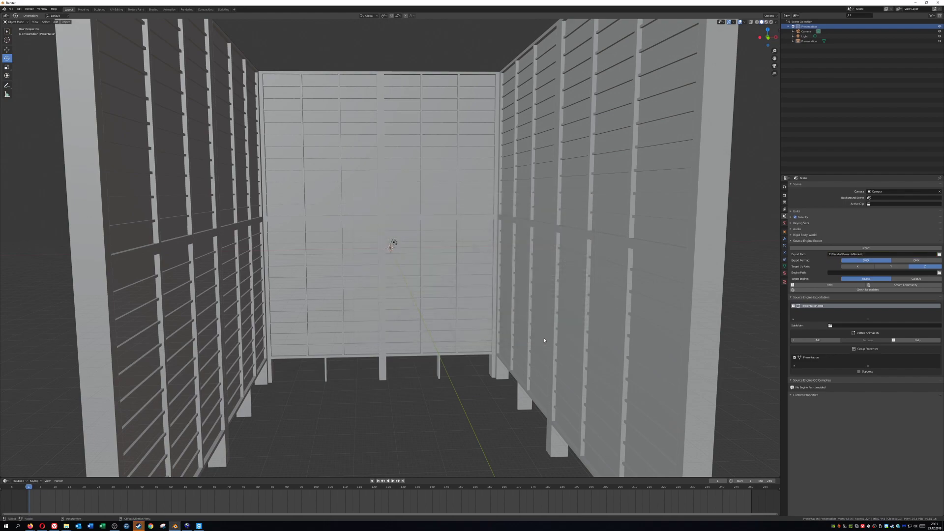
# Export the Presentation collection and locate Presentation.smd in the export folder in File Explorer
pyautogui.click(863, 248)
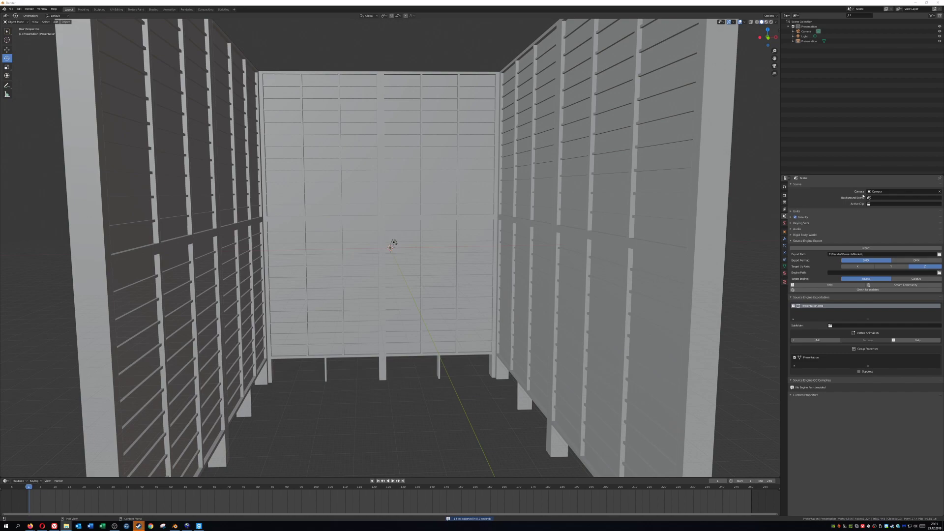
pyautogui.moveTo(943, 185); pyautogui.dragTo(708, 167)
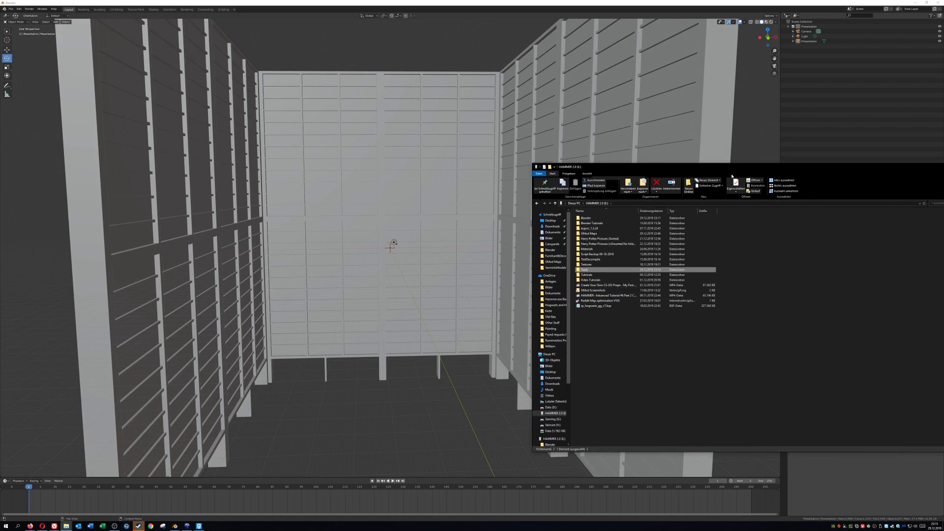
pyautogui.doubleClick(596, 220)
pyautogui.doubleClick(596, 219)
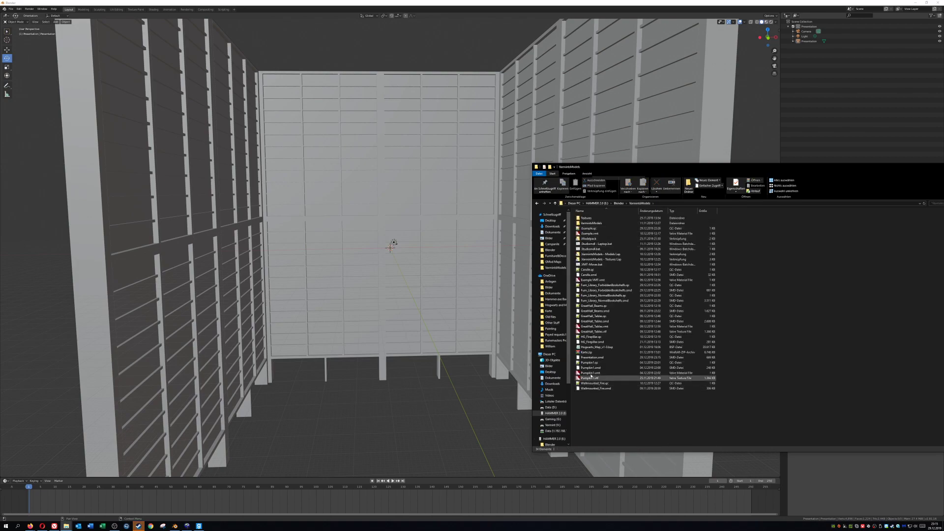
pyautogui.click(594, 357)
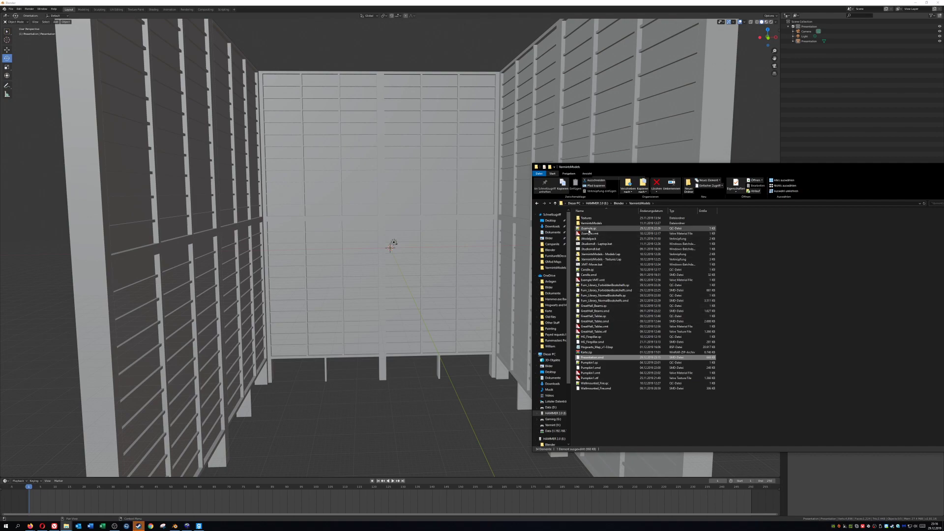
# Open the example QC file in Notepad++ and examine the model and material folder names in it
pyautogui.click(589, 229)
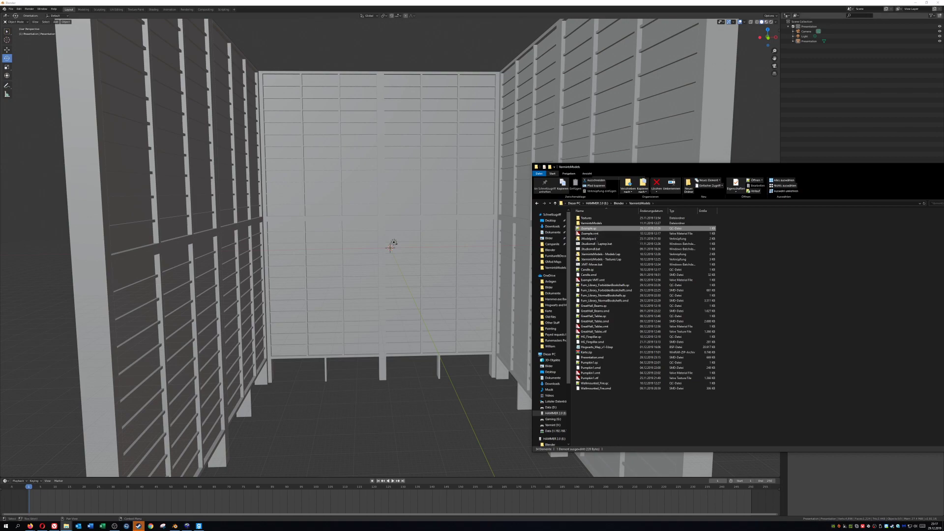
pyautogui.doubleClick(591, 229)
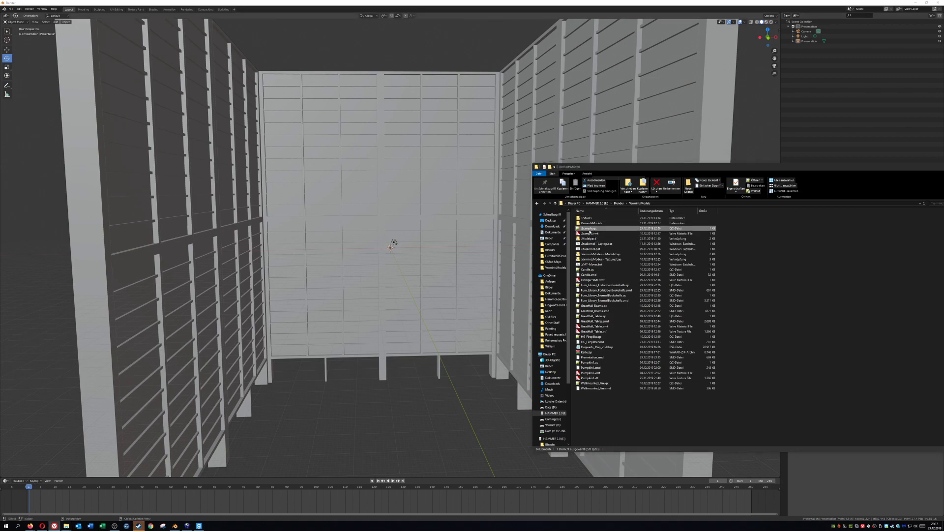
pyautogui.moveTo(592, 228); pyautogui.dragTo(943, 215)
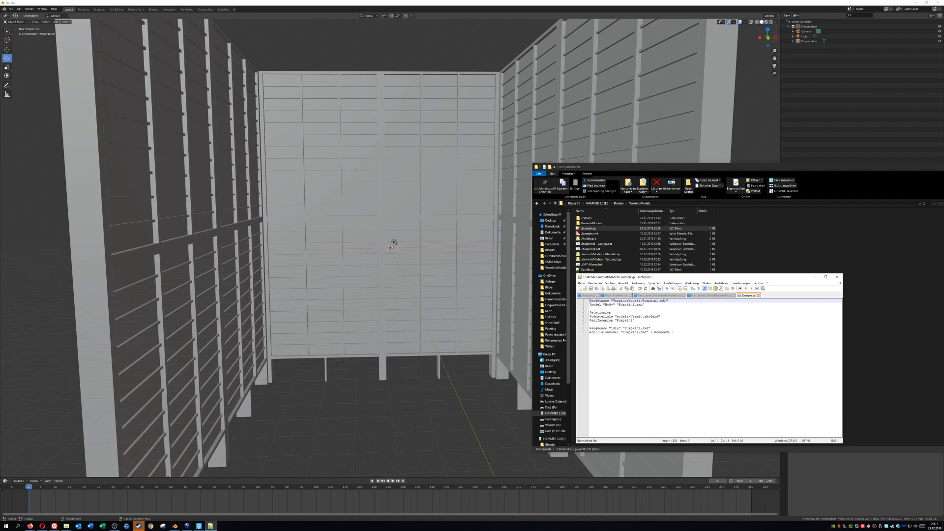
pyautogui.hotkey('alt', 'Tab')
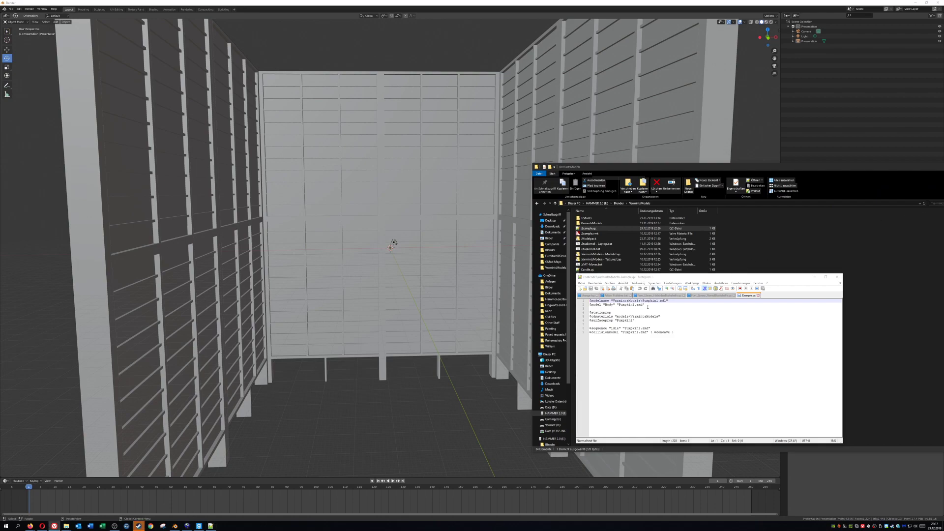
pyautogui.click(654, 305)
pyautogui.moveTo(639, 300); pyautogui.dragTo(658, 316)
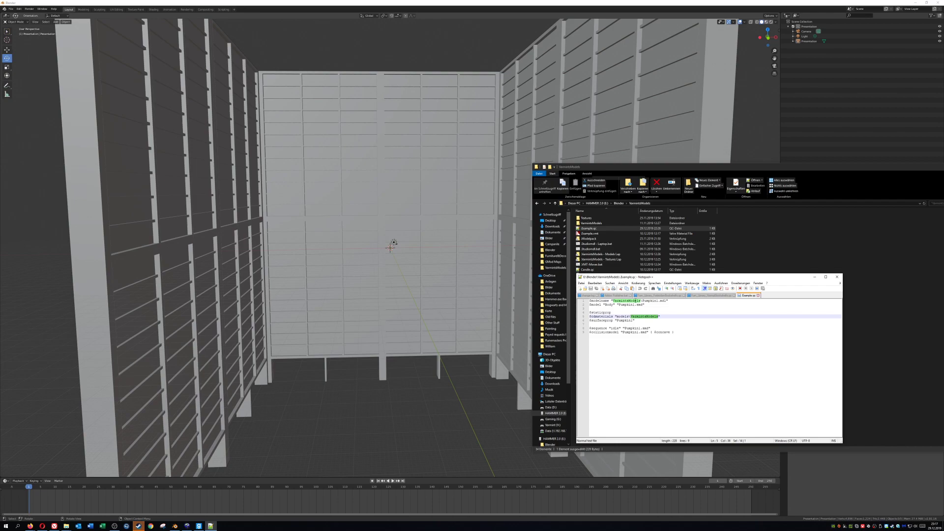
pyautogui.click(648, 304)
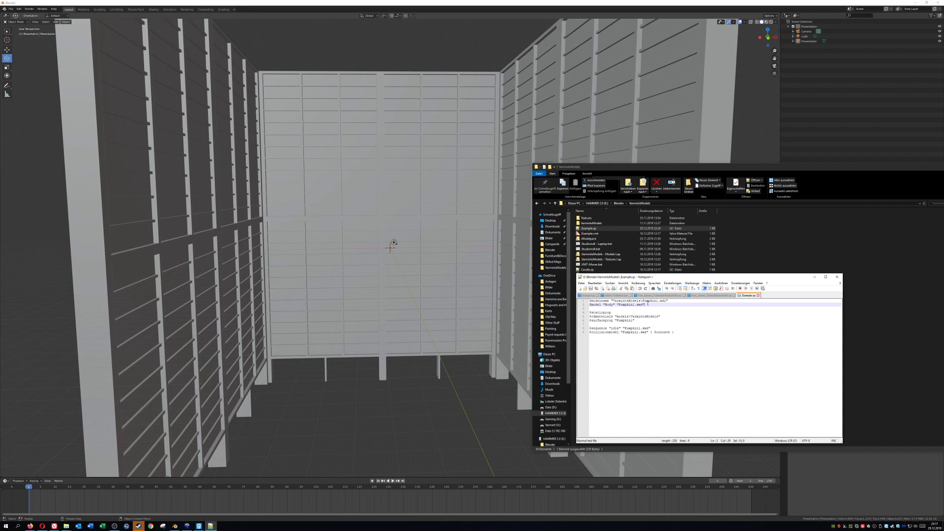
# Replace every occurrence of Pumpkin1 with Presentation in the example QC file and save it
pyautogui.doubleClick(649, 300)
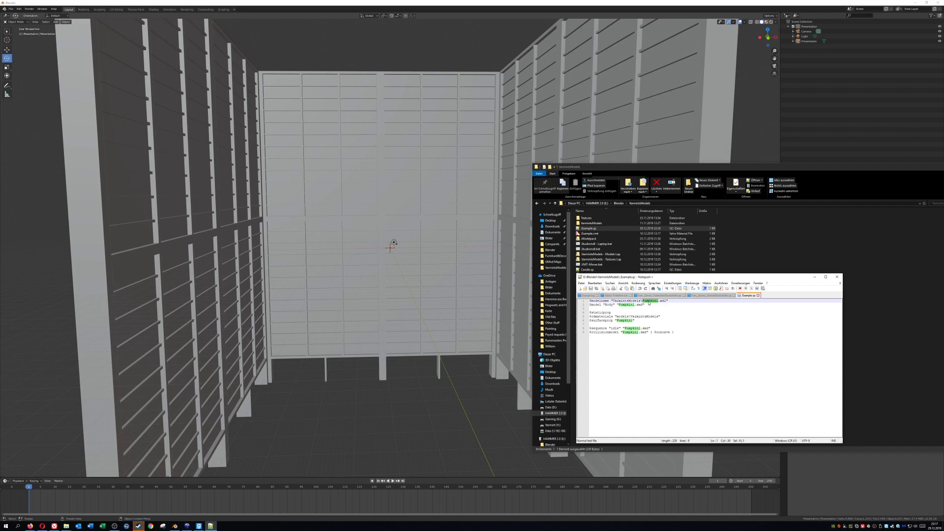
pyautogui.hotkey('ctrl', 'f')
pyautogui.click(658, 331)
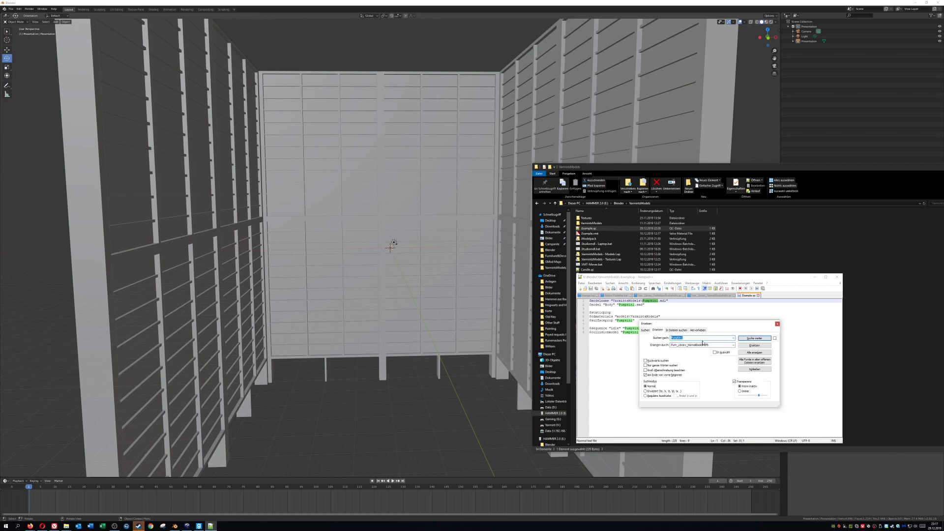
pyautogui.press('Tab')
pyautogui.write('P')
pyautogui.click(760, 352)
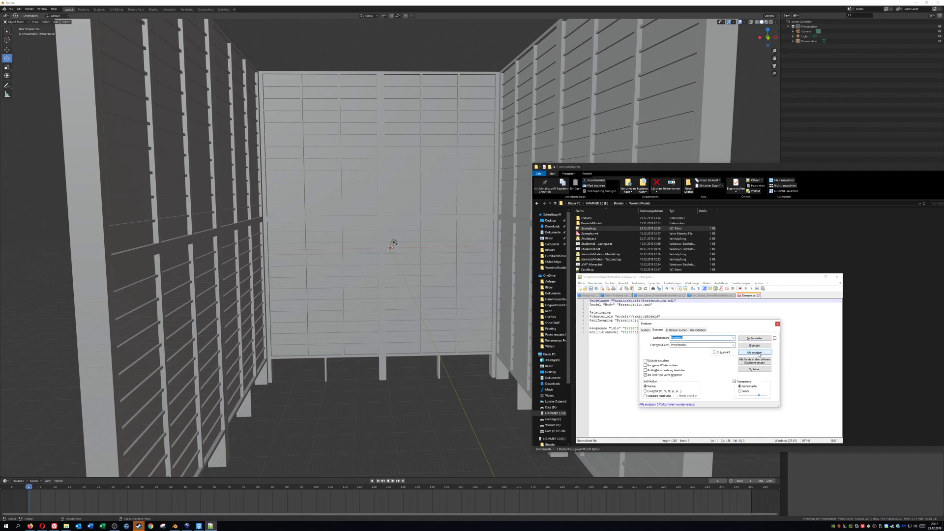
pyautogui.click(778, 324)
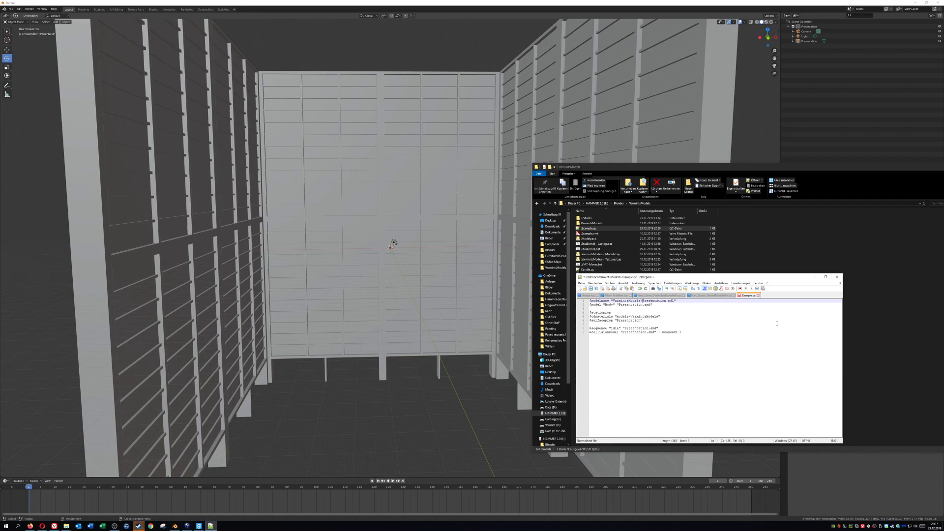
pyautogui.click(590, 289)
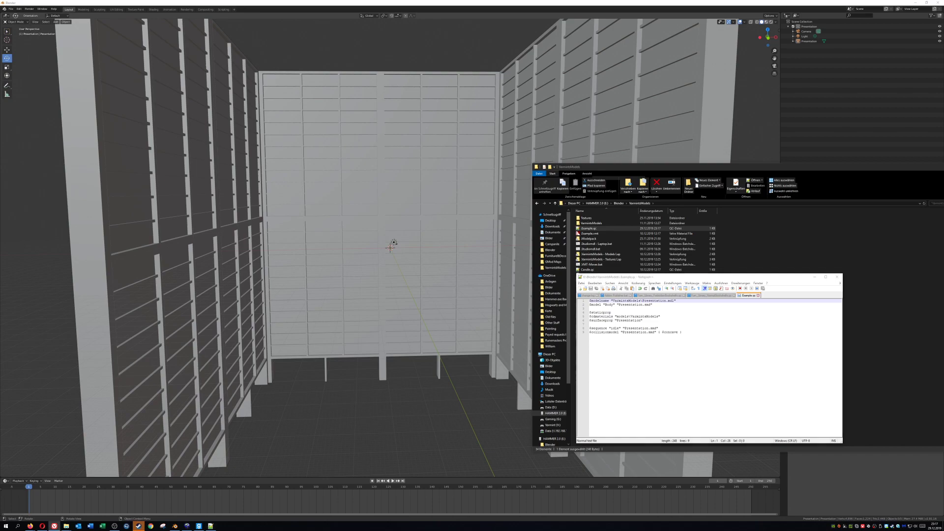
pyautogui.click(776, 341)
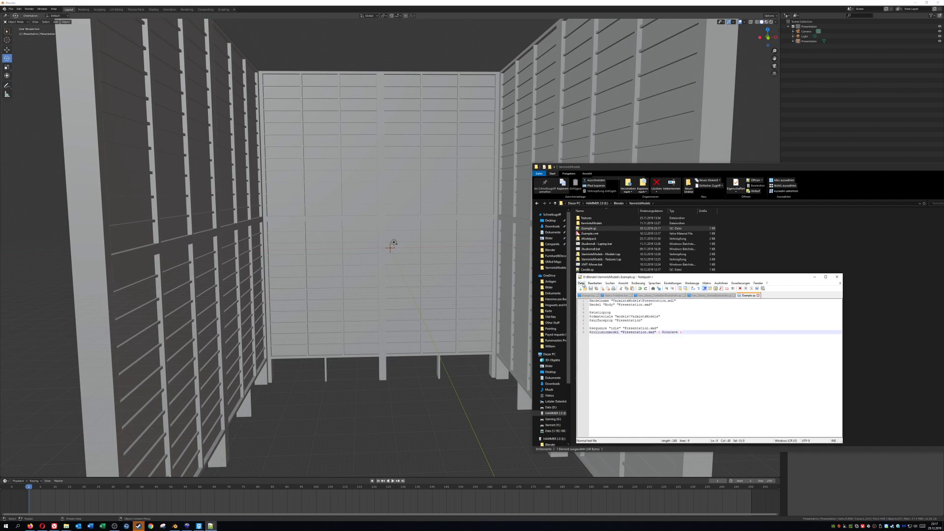
# Save the edited QC file under the new name Presentation.qc in the VarmintsModels folder
pyautogui.click(581, 283)
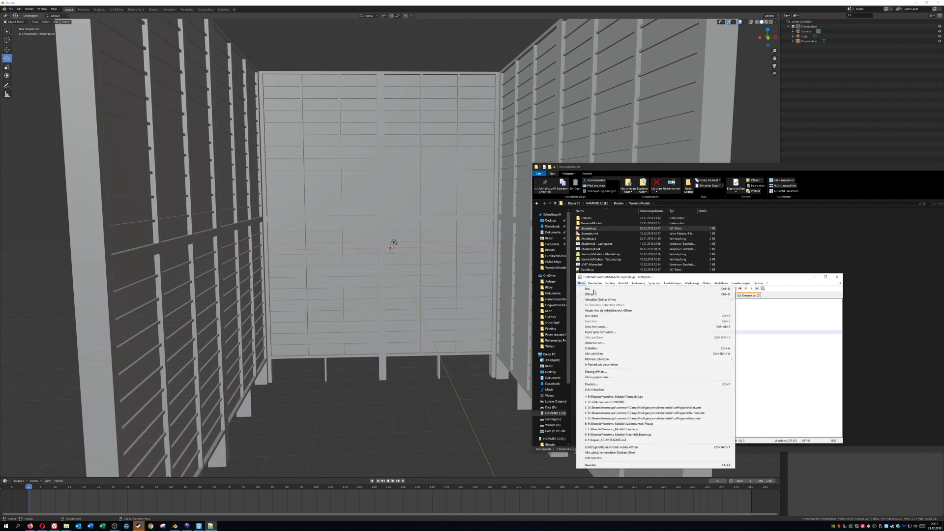
pyautogui.click(608, 327)
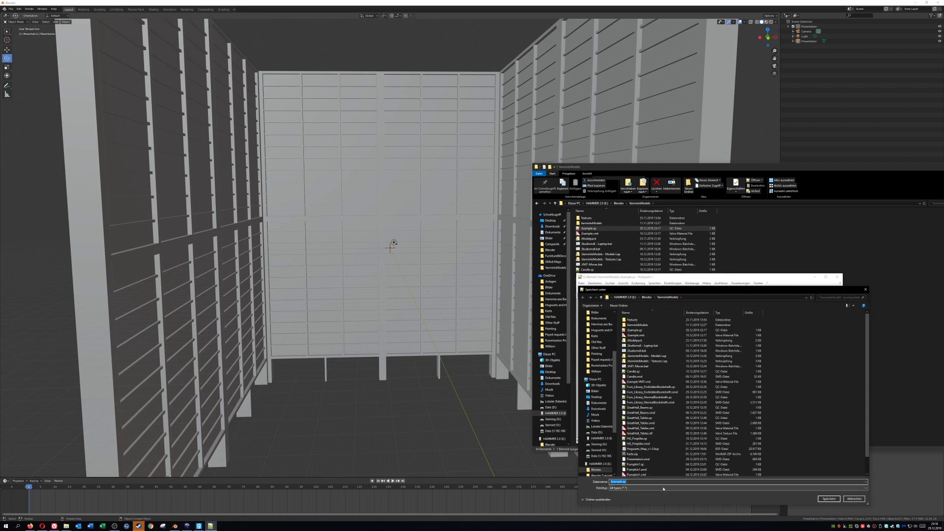
pyautogui.write('Presentat')
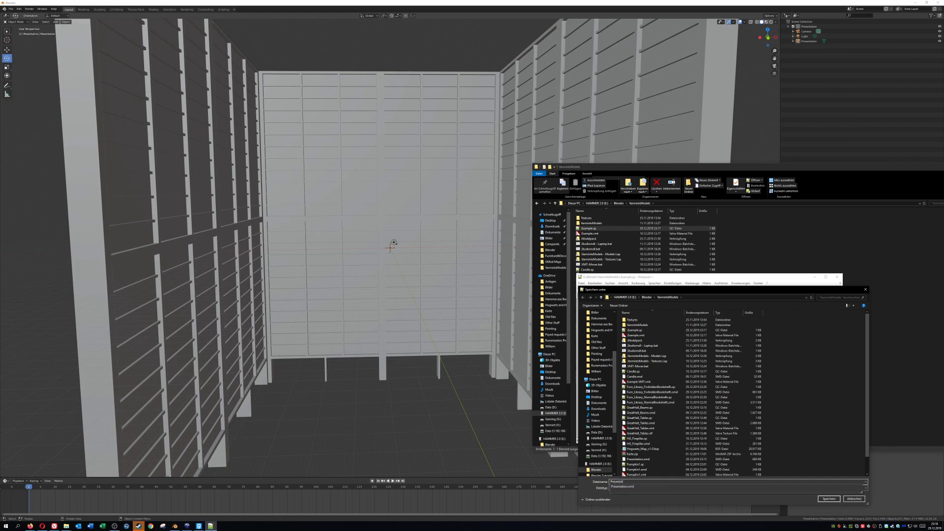
pyautogui.write('ion.qc')
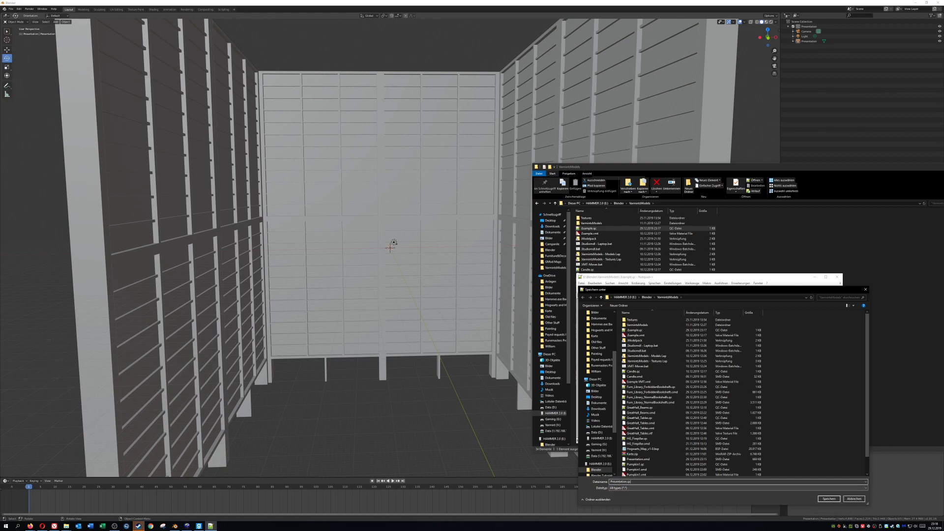
pyautogui.press('Return')
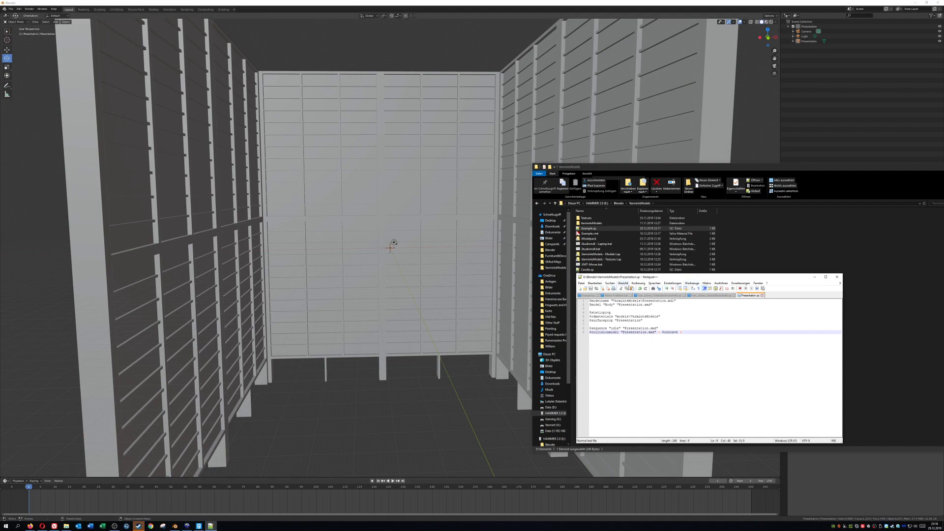
# Undo the replacement of Pumpkin1, save the restored text over the original example QC file and close Notepad++
pyautogui.click(640, 289)
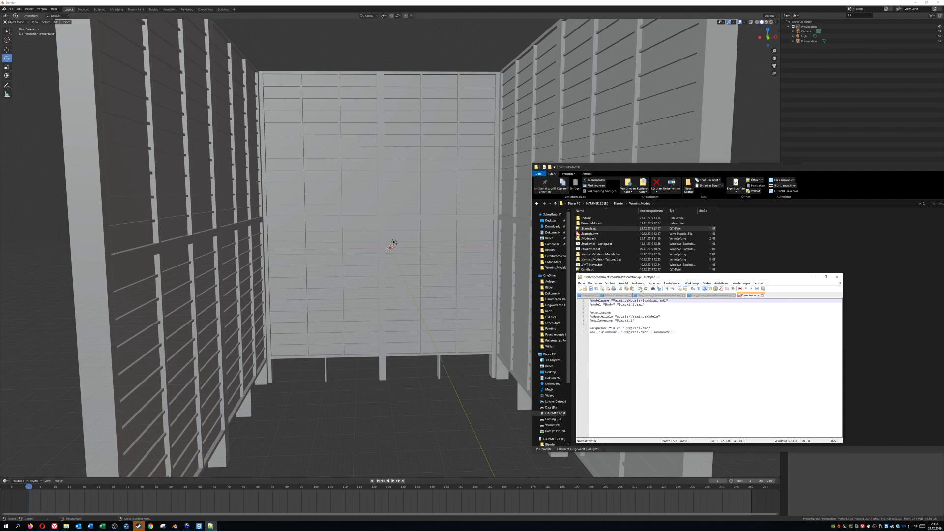
pyautogui.click(582, 283)
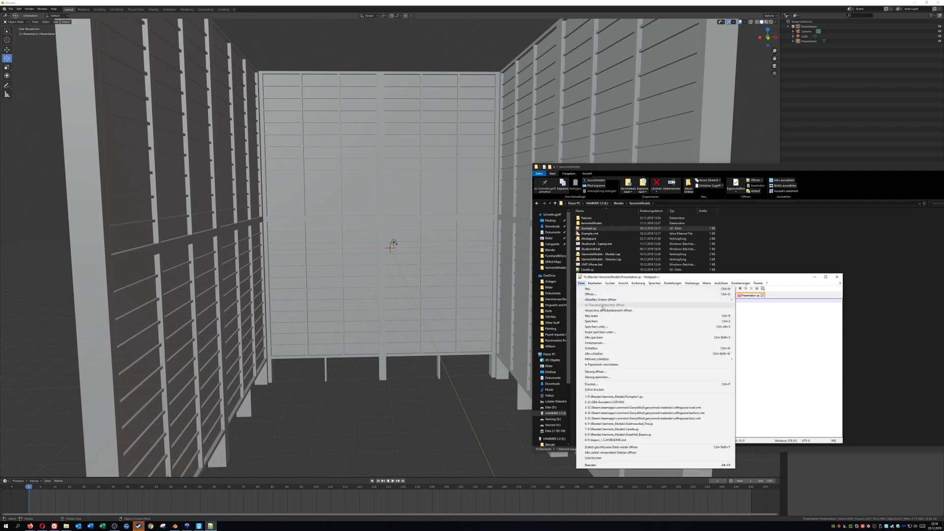
pyautogui.click(668, 326)
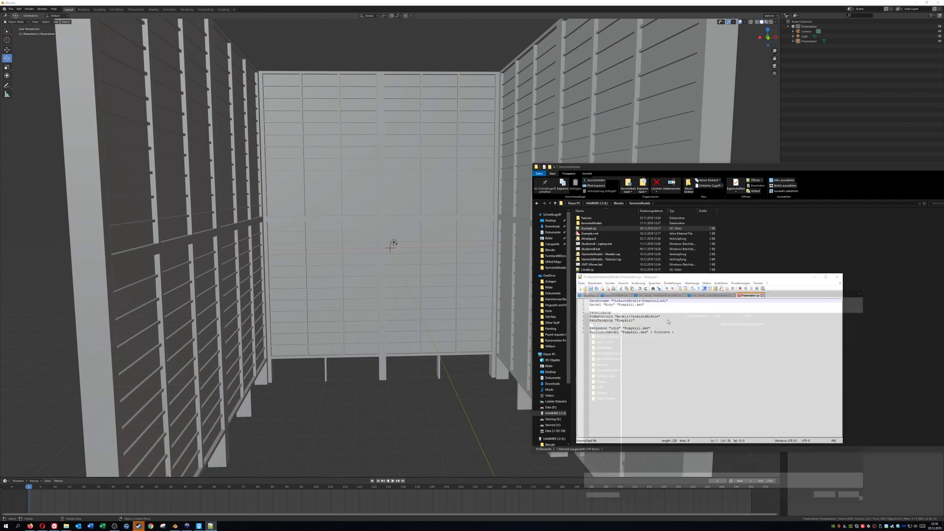
pyautogui.doubleClick(639, 330)
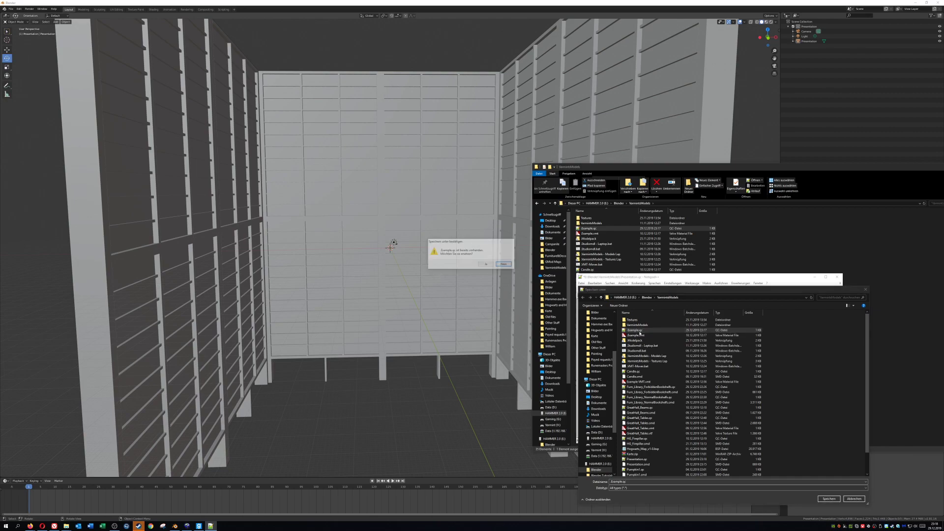
pyautogui.click(486, 264)
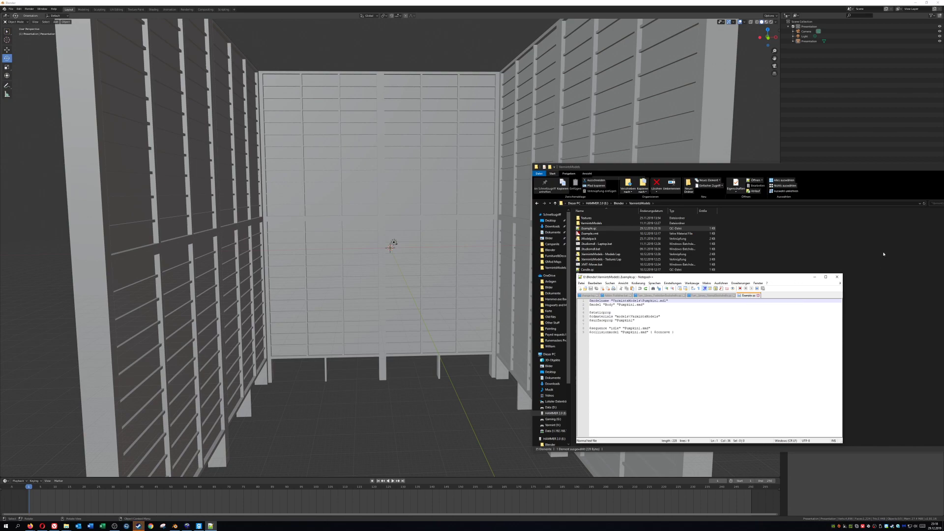
pyautogui.click(833, 276)
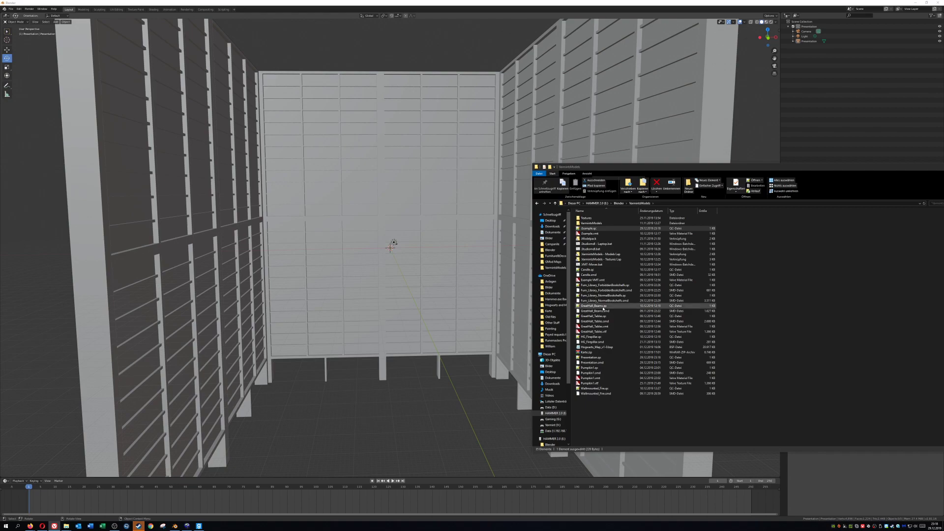
# Locate Presentation.qc and Presentation.smd together in the VarmintsModels folder
pyautogui.click(822, 299)
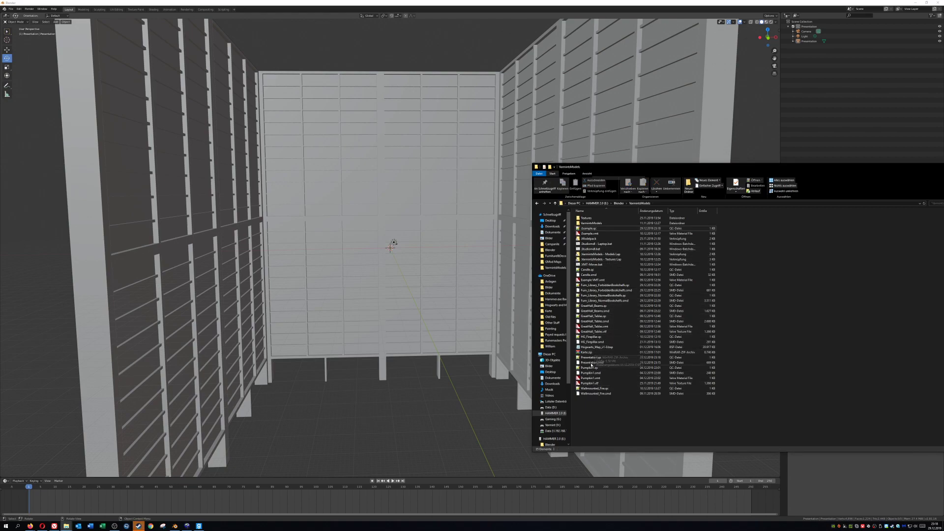
pyautogui.click(592, 358)
pyautogui.keyDown('shift'); pyautogui.click(592, 363); pyautogui.keyUp('shift')
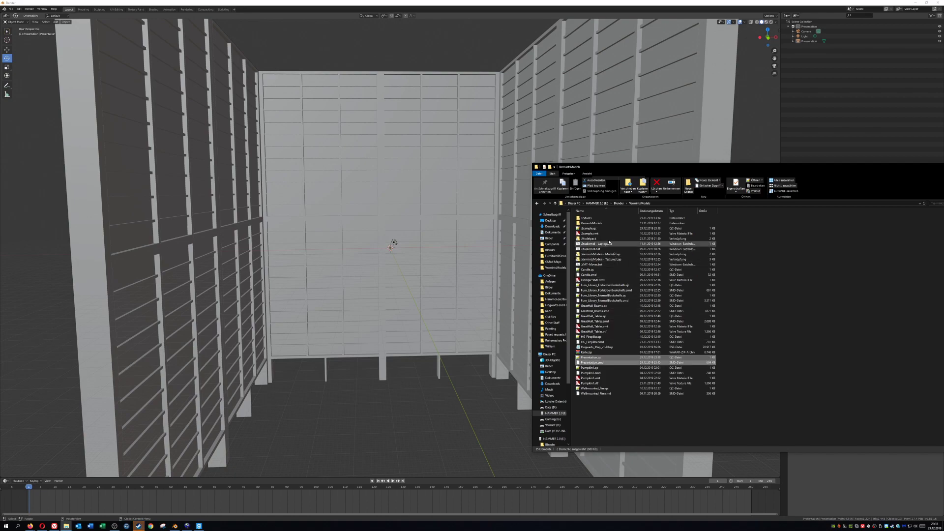
# Open the Studiomdl batch file in Notepad++ and examine its studiomdl and GarrysMod game paths
pyautogui.click(596, 249)
pyautogui.rightClick(597, 249)
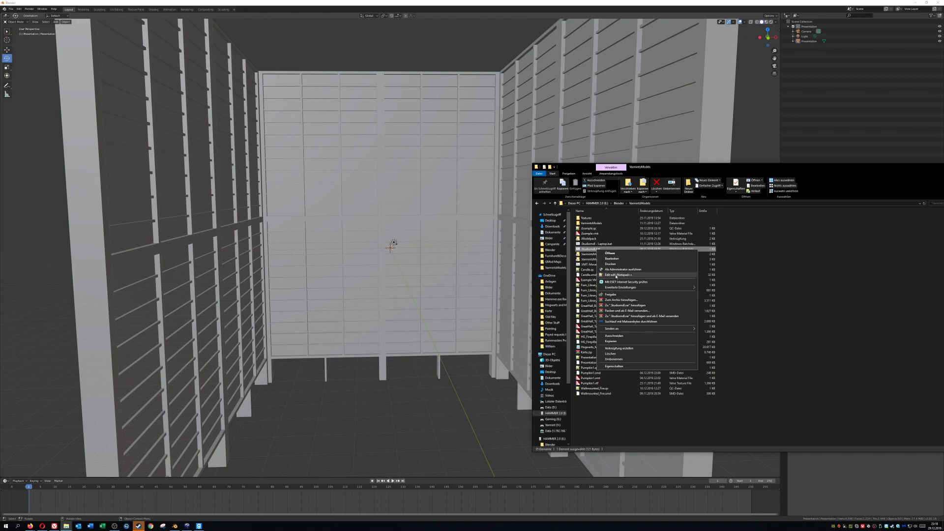
pyautogui.click(617, 275)
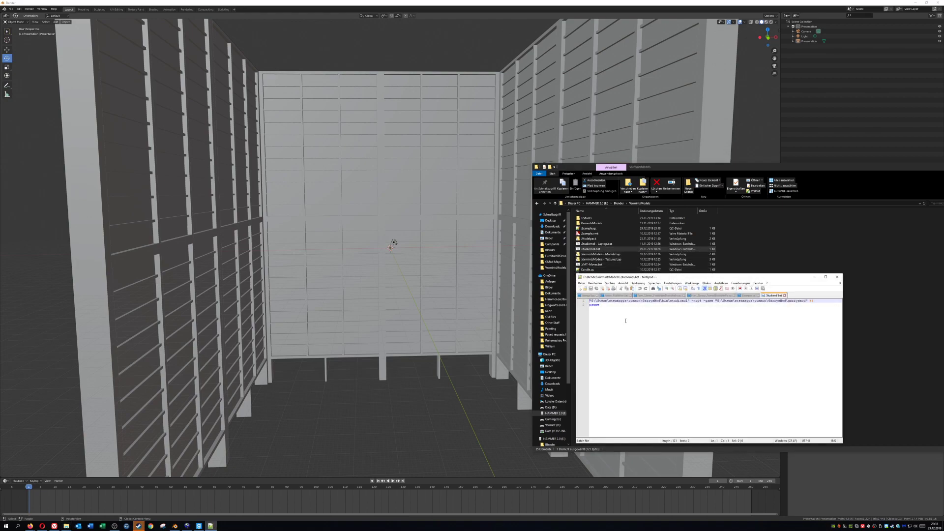
pyautogui.moveTo(603, 306); pyautogui.dragTo(582, 299)
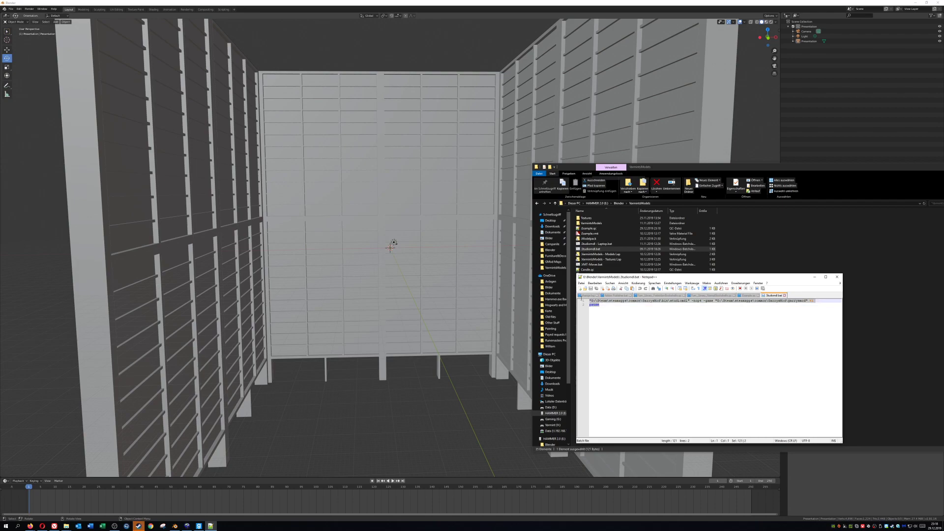
pyautogui.moveTo(590, 300); pyautogui.dragTo(660, 300)
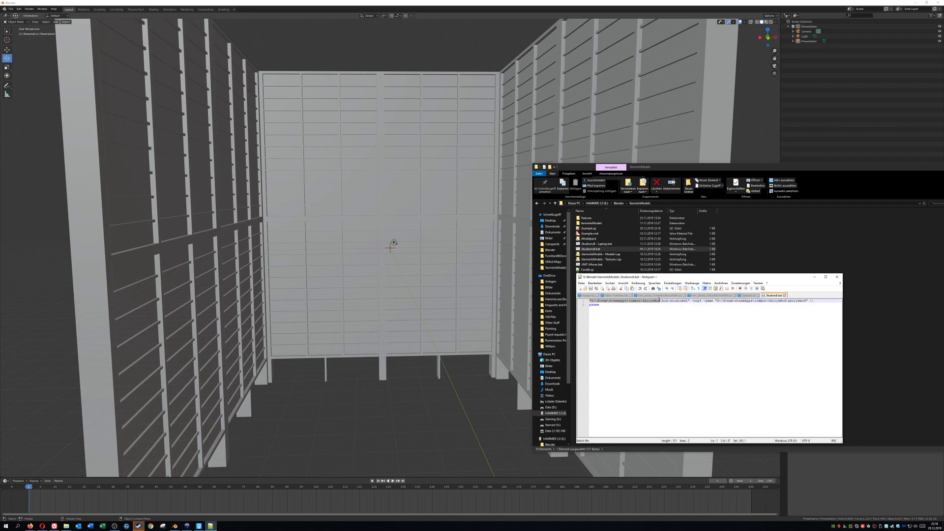
pyautogui.moveTo(660, 300); pyautogui.dragTo(597, 300)
pyautogui.click(596, 305)
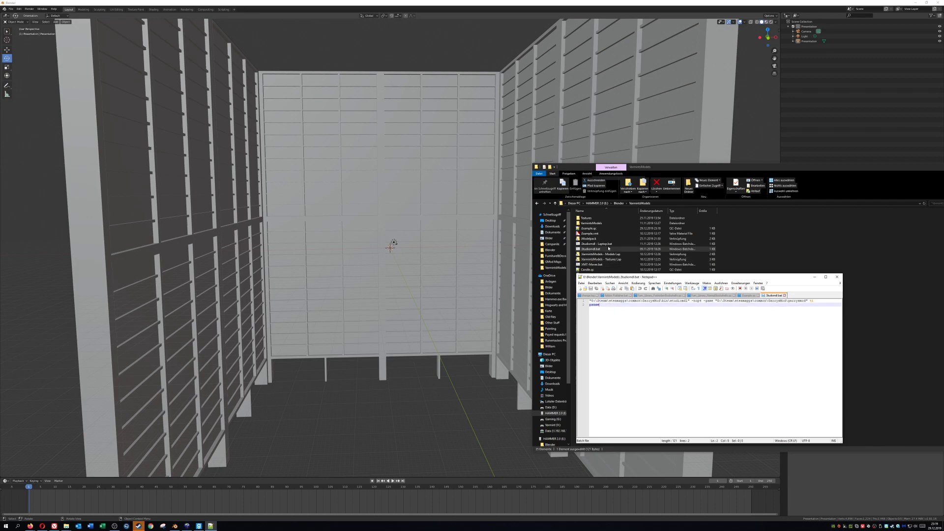
# Open the laptop version of the Studiomdl batch file in Notepad++ and examine its Program Files paths
pyautogui.rightClick(598, 244)
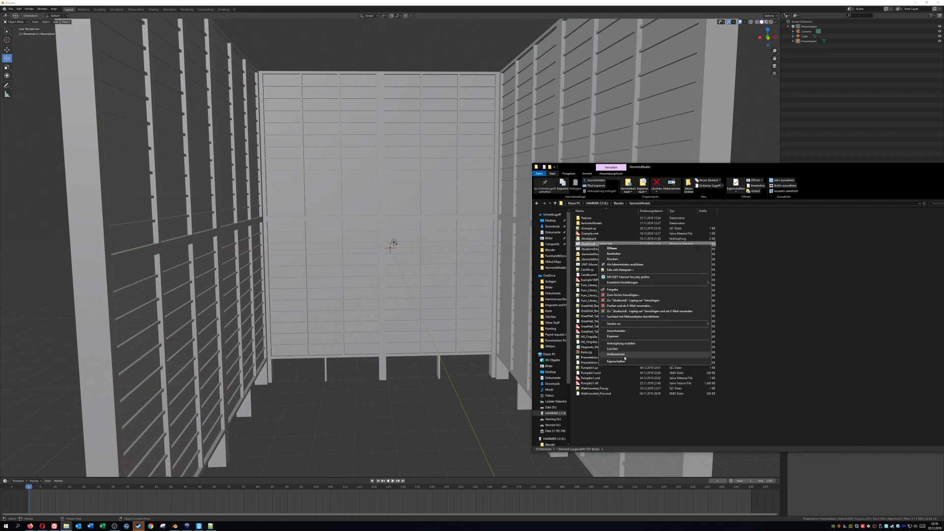
pyautogui.click(621, 270)
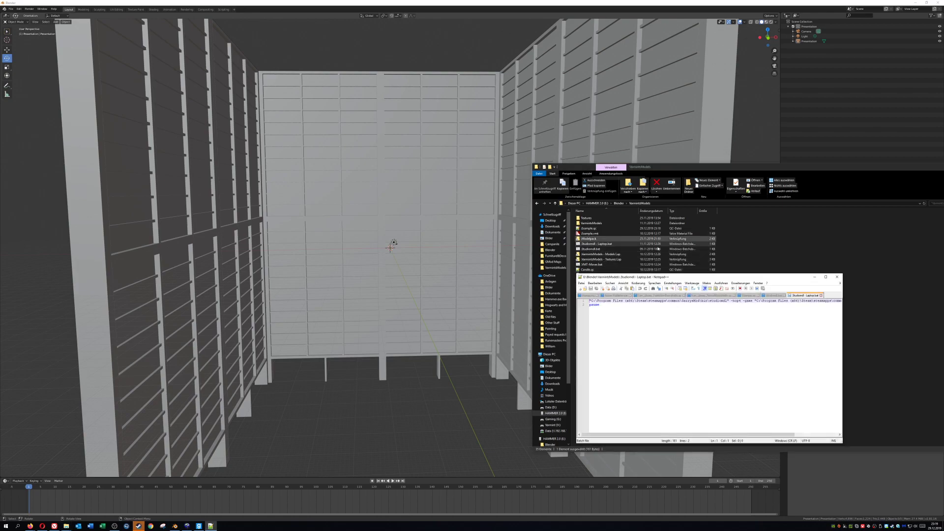
pyautogui.hotkey('ctrl', 'a')
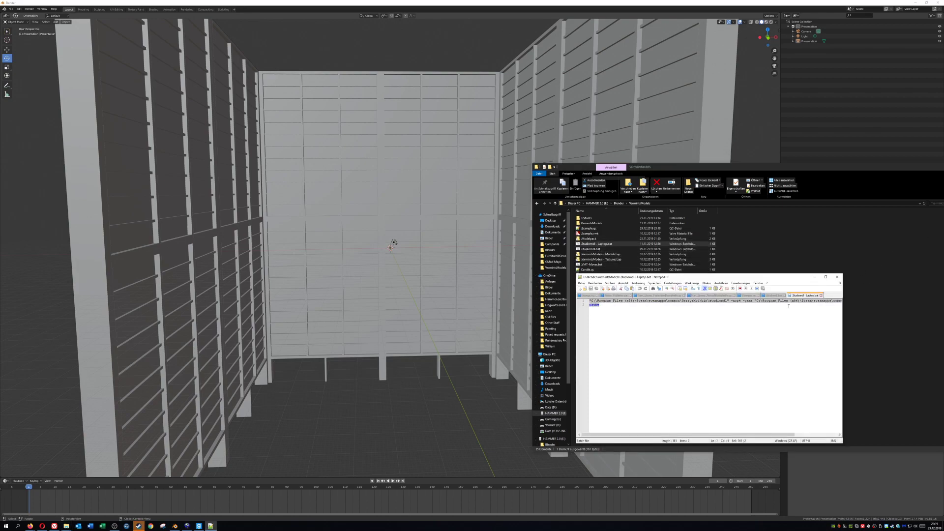
pyautogui.click(600, 244)
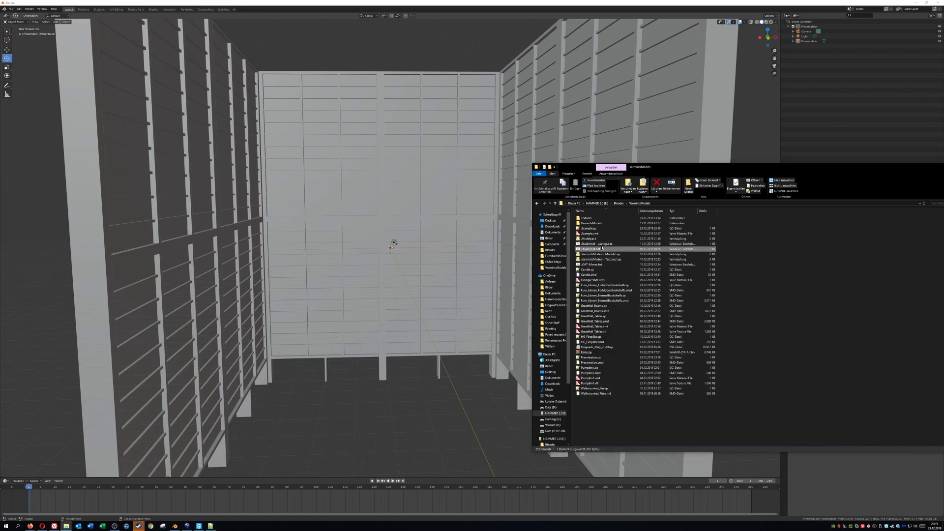
pyautogui.doubleClick(600, 245)
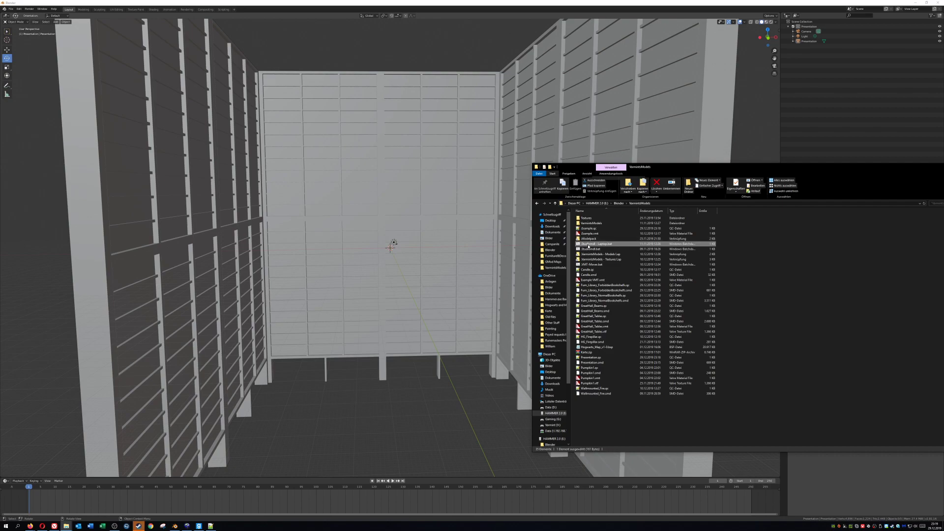
pyautogui.moveTo(663, 220); pyautogui.dragTo(692, 244)
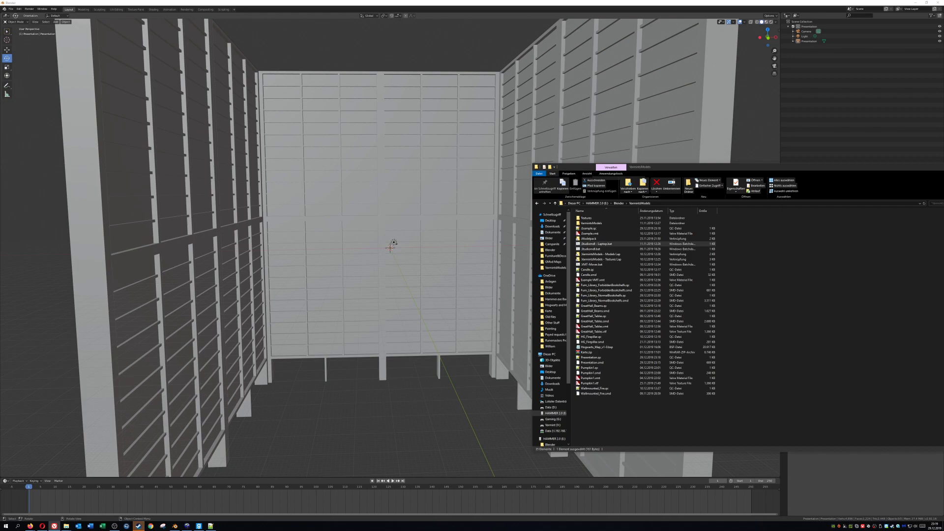
pyautogui.click(598, 245)
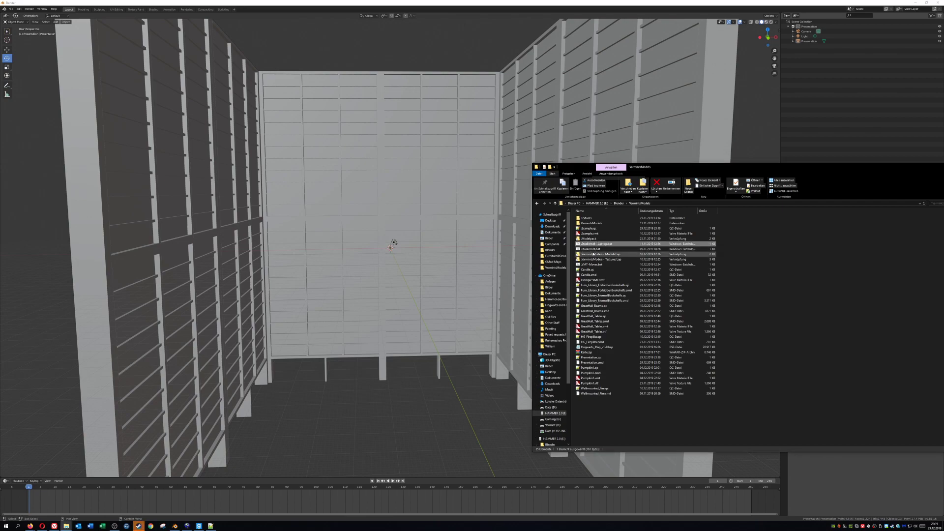
pyautogui.click(594, 249)
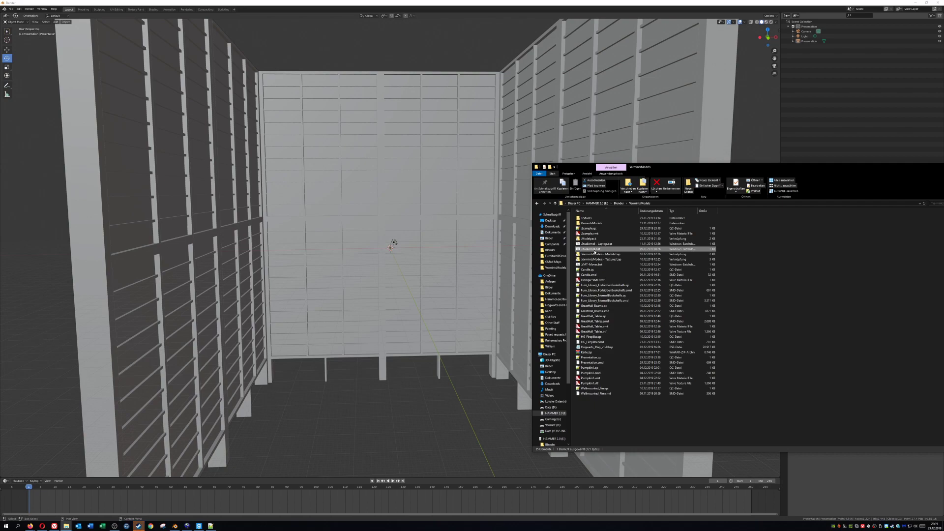
# Compile the model by running the Studiomdl batch file on Presentation.qc and Presentation.smd, and dismiss the finished console
pyautogui.click(593, 362)
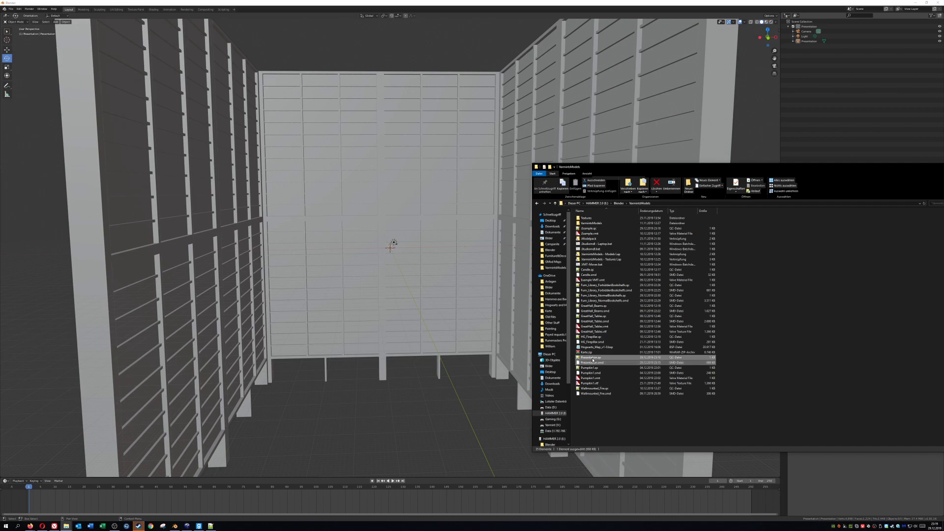
pyautogui.keyDown('ctrl'); pyautogui.click(592, 359); pyautogui.keyUp('ctrl')
pyautogui.moveTo(595, 361); pyautogui.dragTo(600, 251)
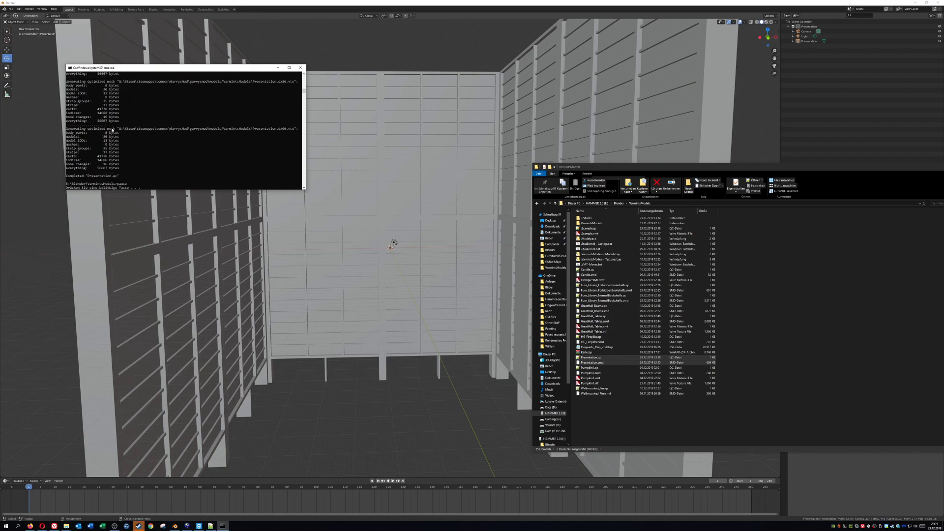
pyautogui.press('Return')
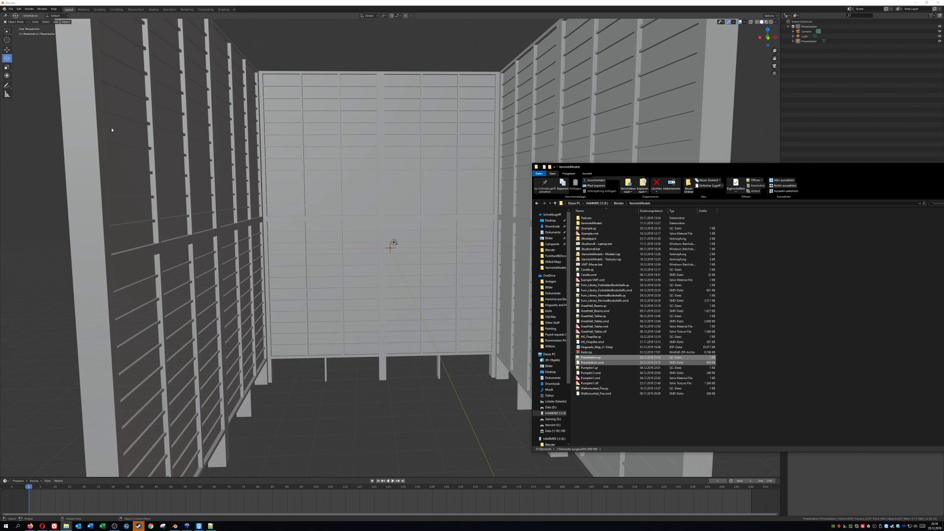
# Close Blender without saving the scene
pyautogui.click(846, 121)
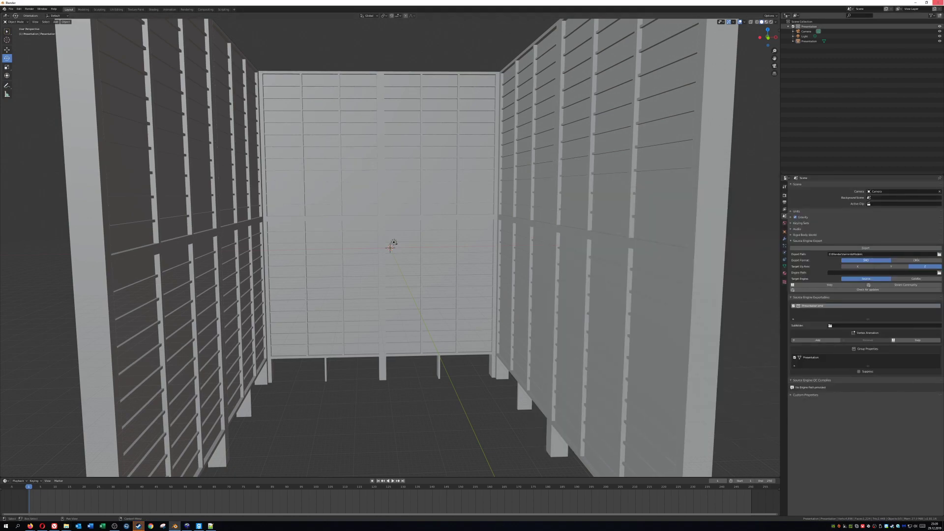
pyautogui.click(937, 2)
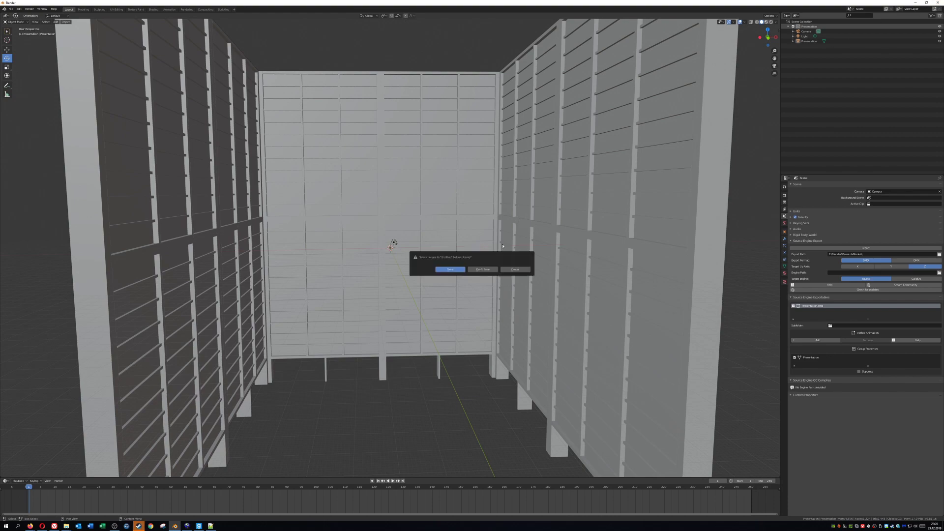
pyautogui.click(483, 269)
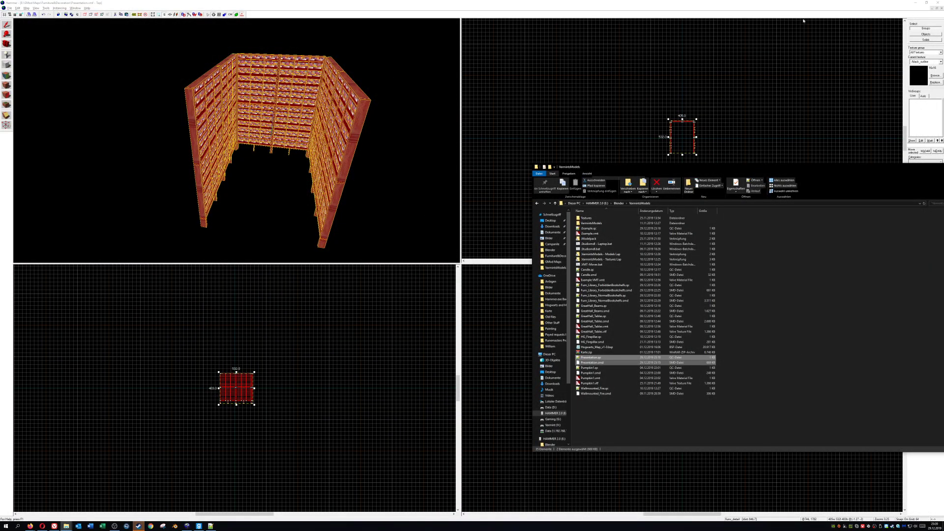
# Close the Presentation map in Hammer and clear the bookshelf selection in the Library_v1 map
pyautogui.click(940, 9)
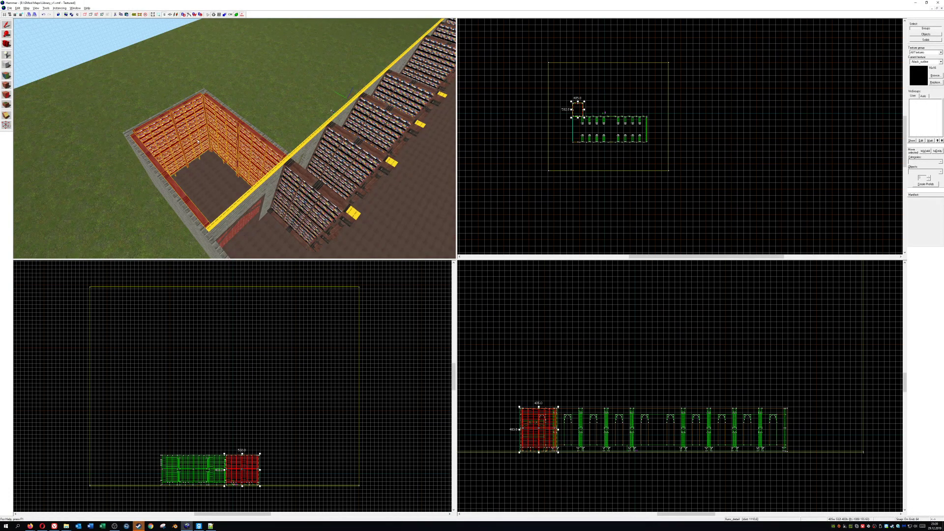
pyautogui.click(288, 105)
pyautogui.press('Escape')
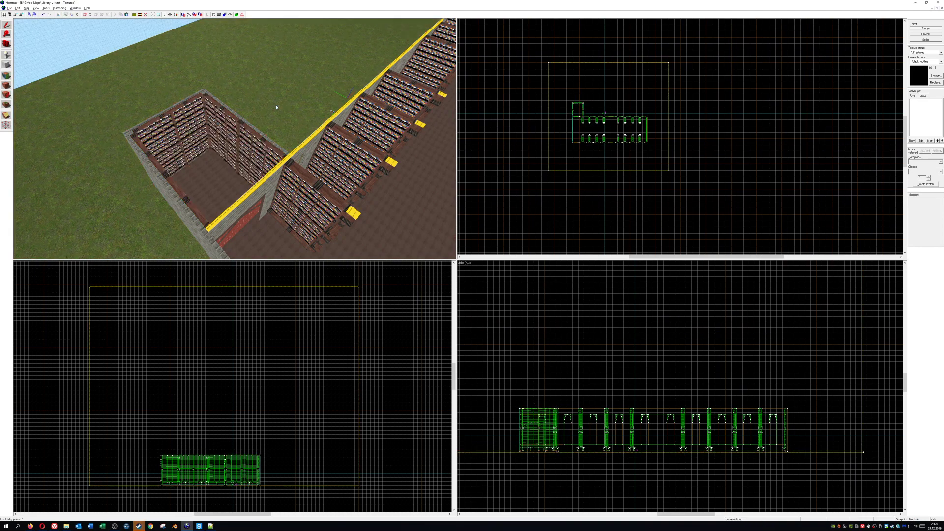
# Place a new point entity on the grass beside the bookshelf room in the Library_v1 map
pyautogui.click(7, 55)
pyautogui.click(261, 84)
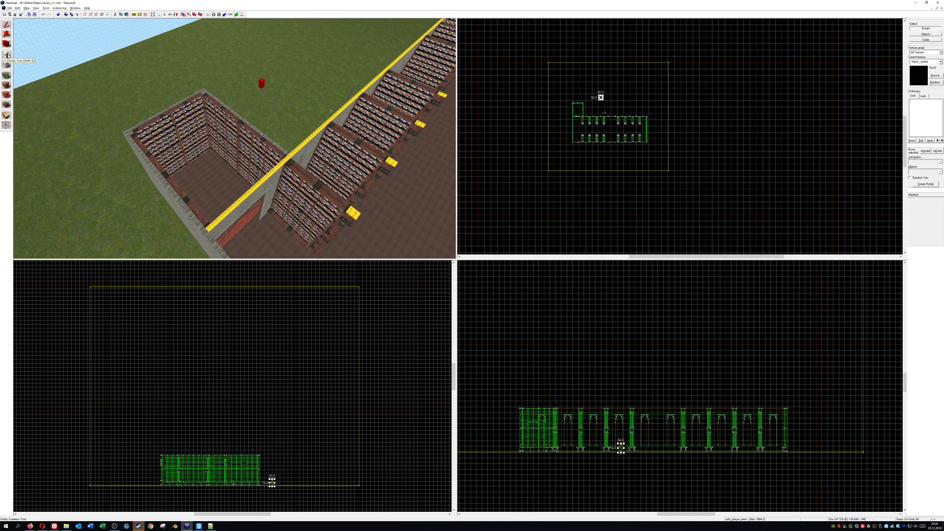
# Change the class of the new point entity on the grass to prop_static and apply the change
pyautogui.doubleClick(262, 84)
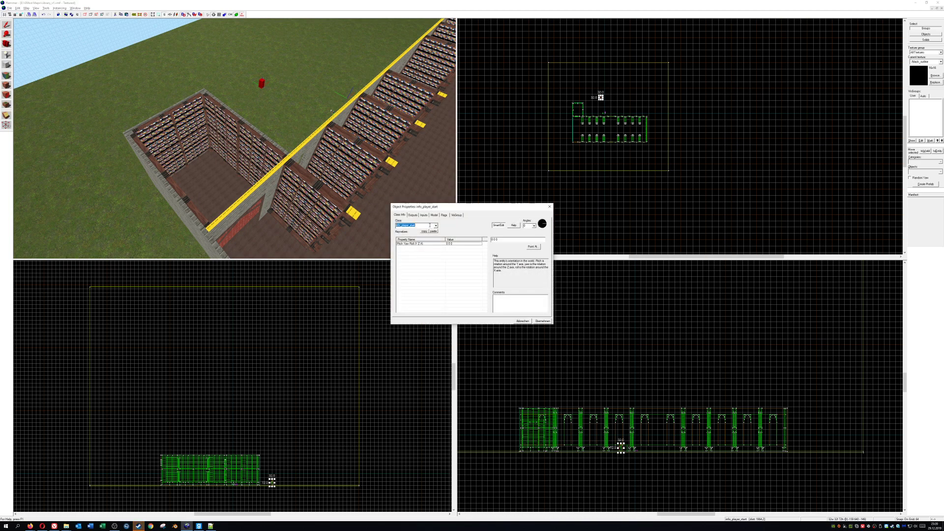
pyautogui.write('prop_')
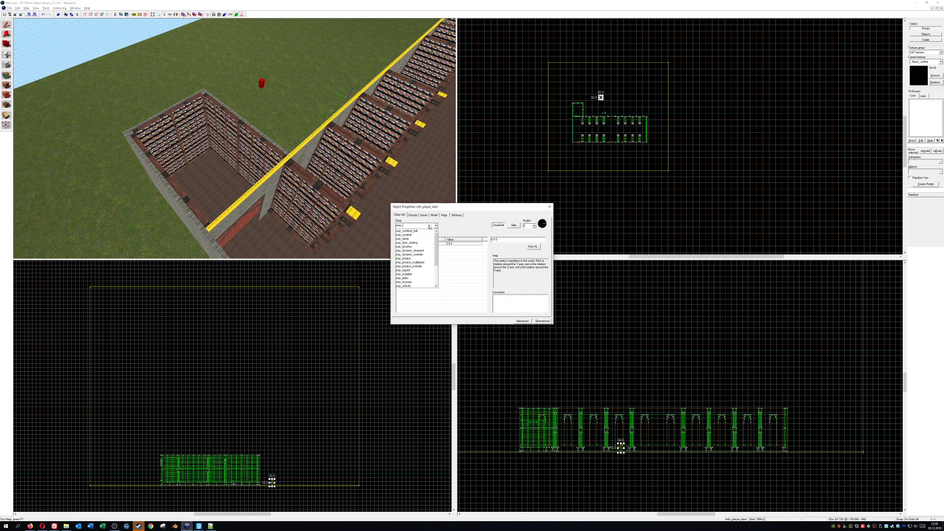
pyautogui.write('stat')
pyautogui.press('Return')
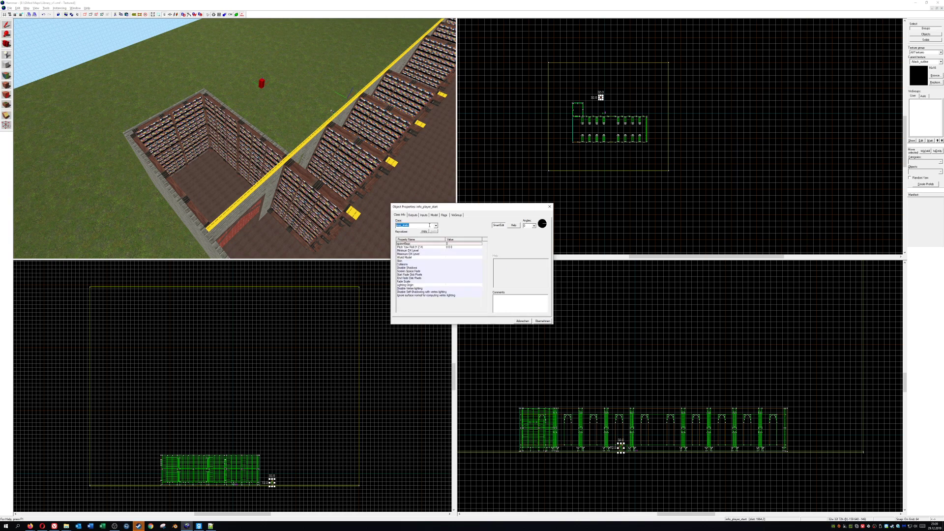
pyautogui.click(547, 320)
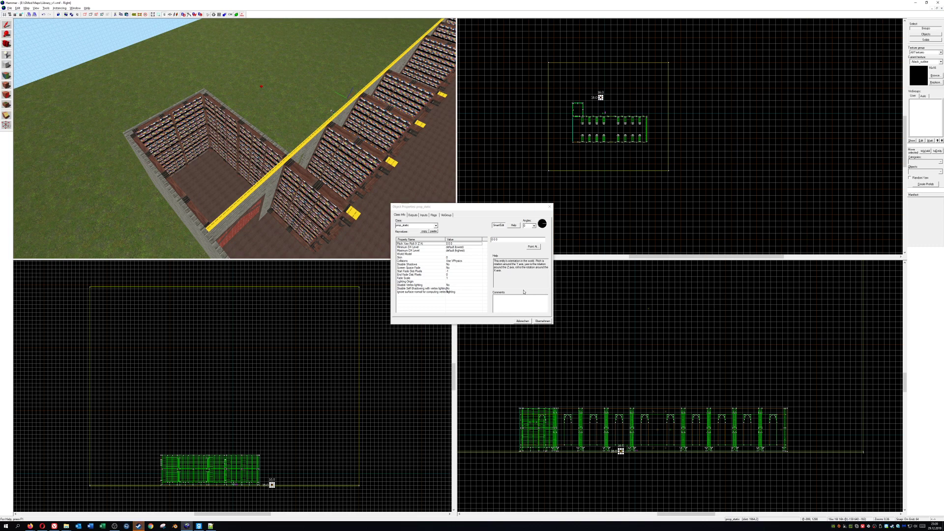
# Set the prop_static's world model to presentation.mdl, filtering the model browser by "present"
pyautogui.click(453, 253)
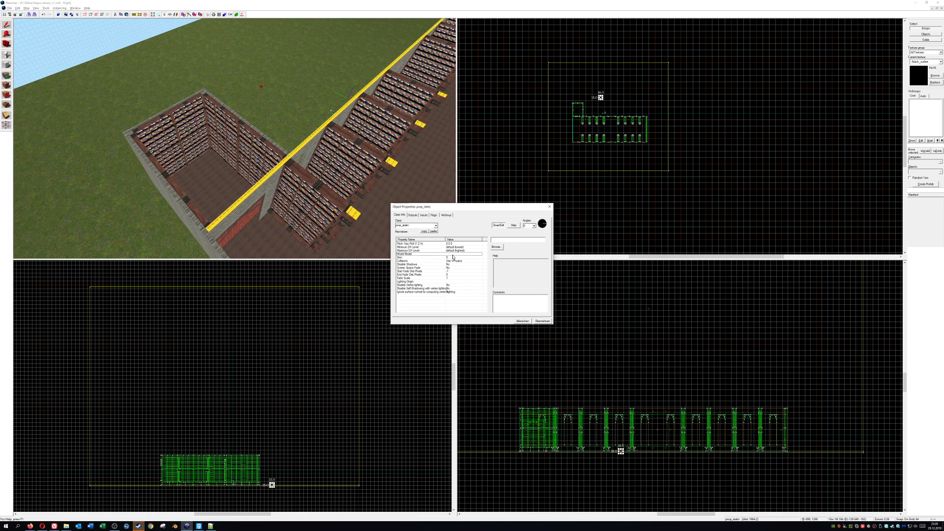
pyautogui.click(498, 249)
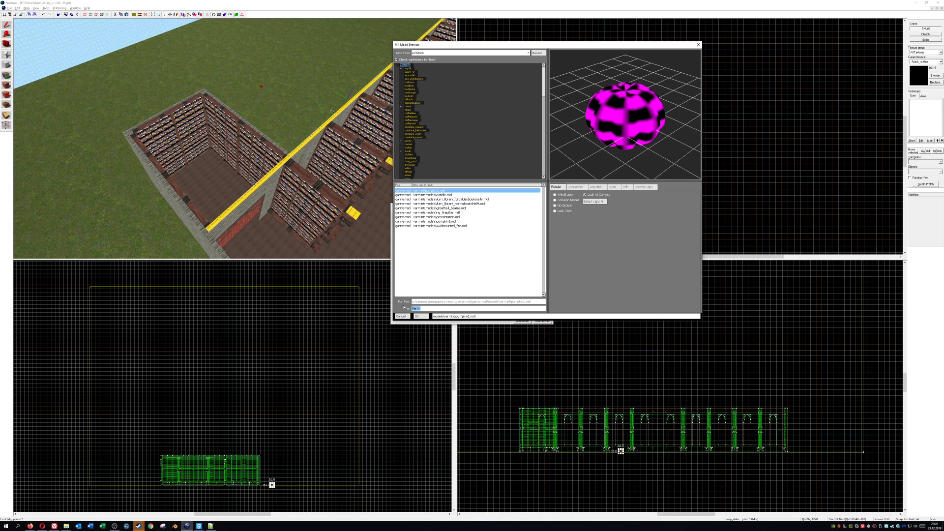
pyautogui.click(441, 217)
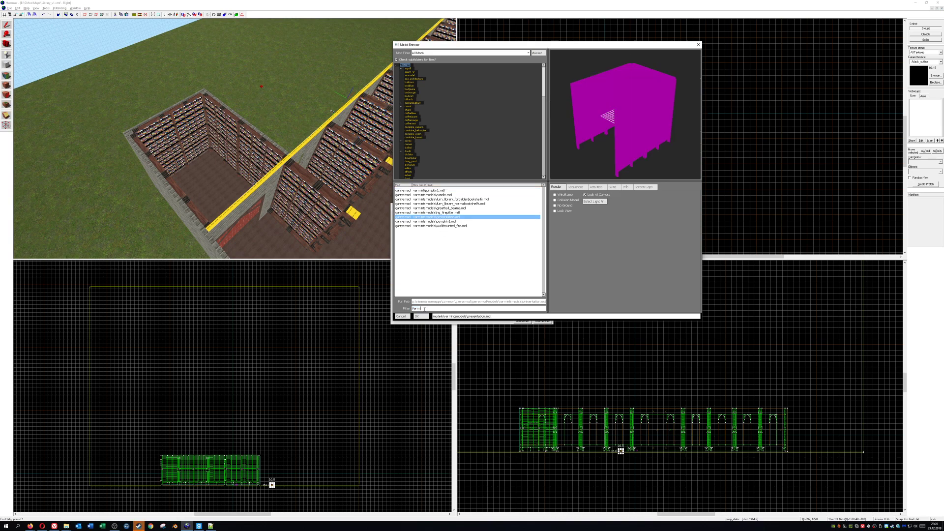
pyautogui.doubleClick(418, 309)
pyautogui.write('present')
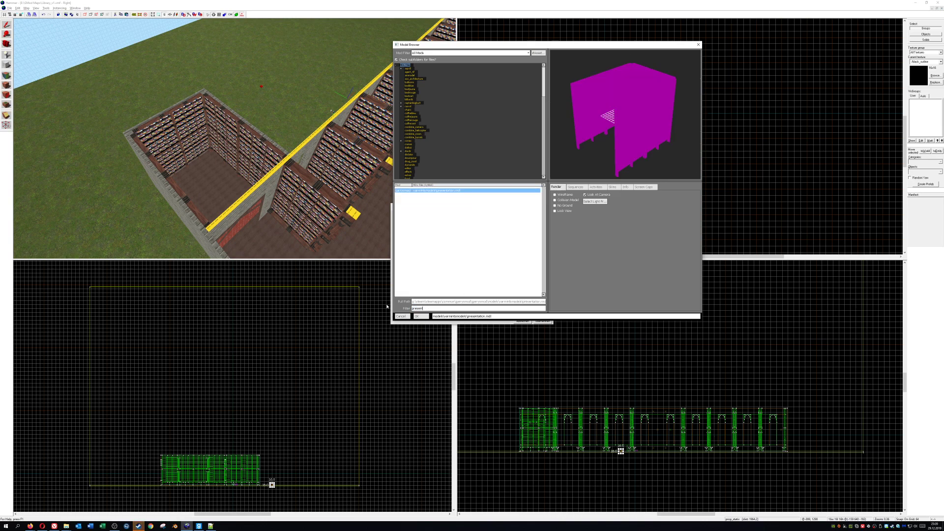
pyautogui.doubleClick(450, 191)
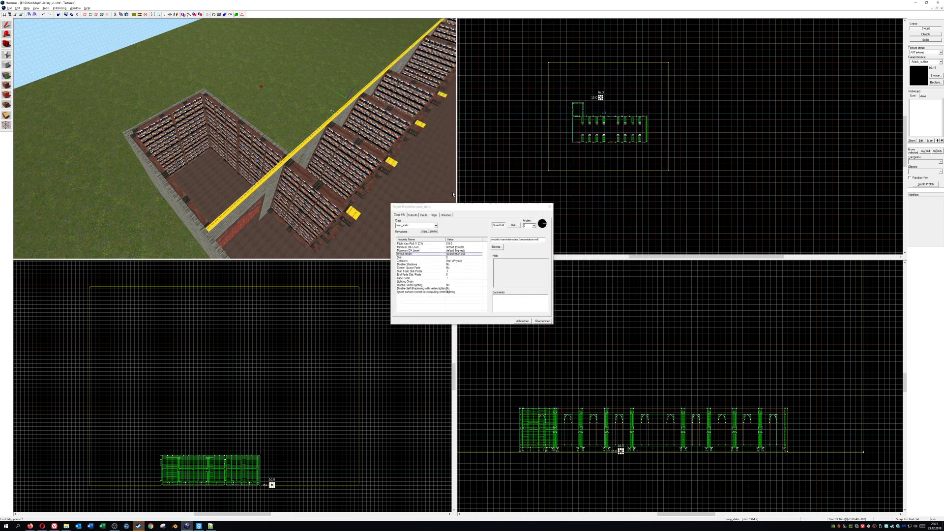
# Examine the placed presentation model up close, checking how its shelves sit relative to the grass
pyautogui.click(321, 105)
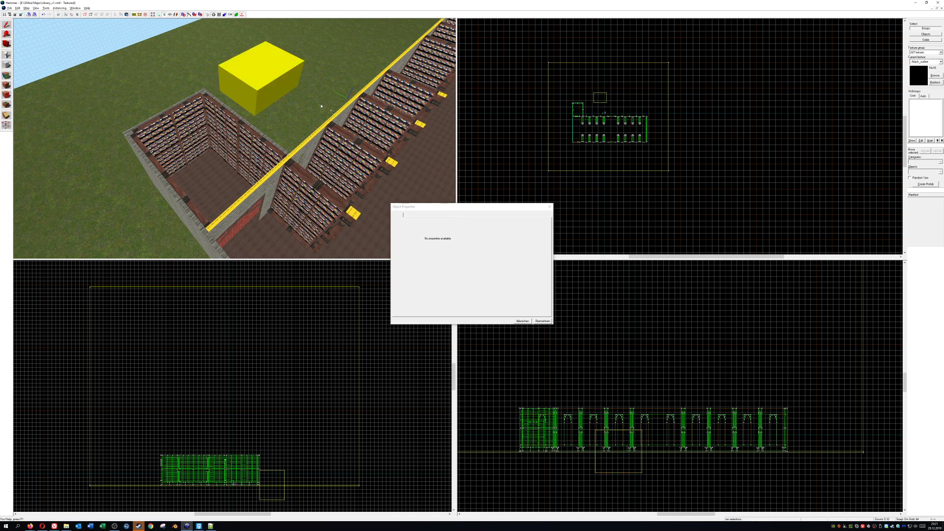
pyautogui.click(263, 86)
pyautogui.press('Escape')
pyautogui.press('z')
pyautogui.press('w')
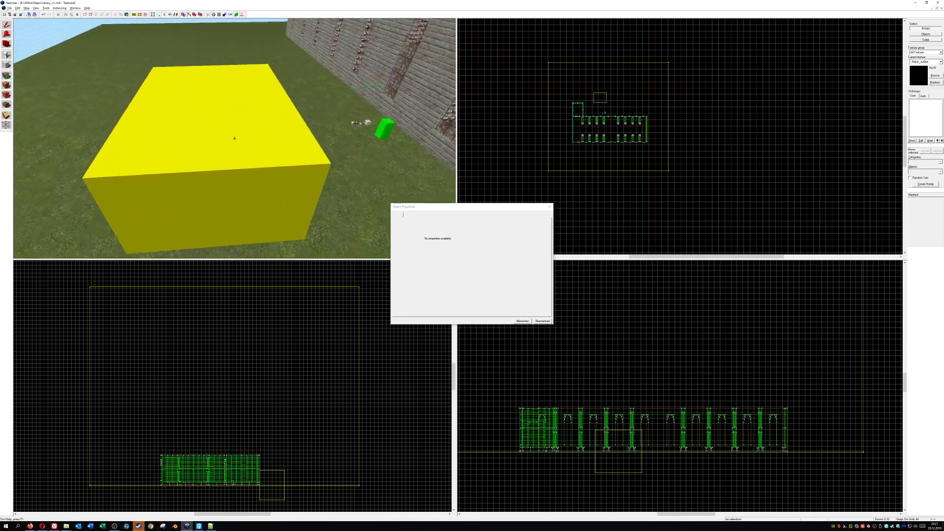
pyautogui.press('w')
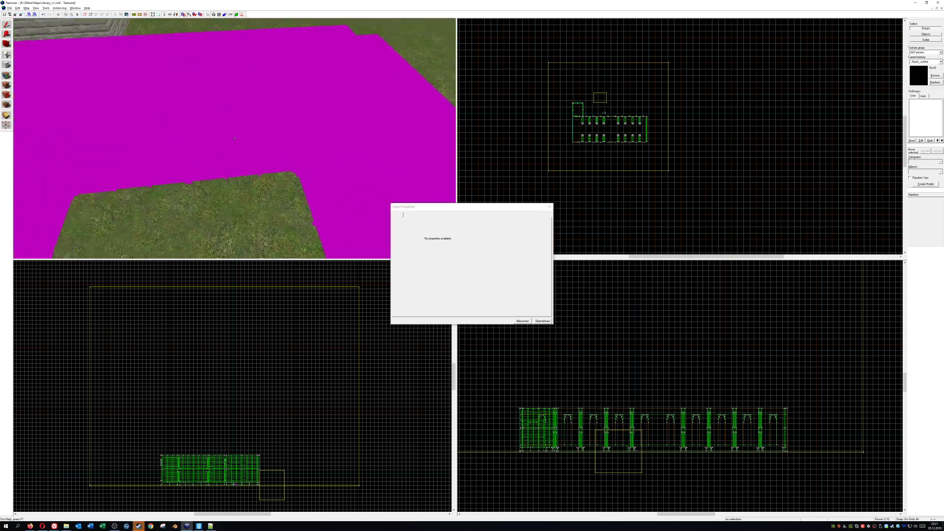
pyautogui.press('s')
pyautogui.press('w')
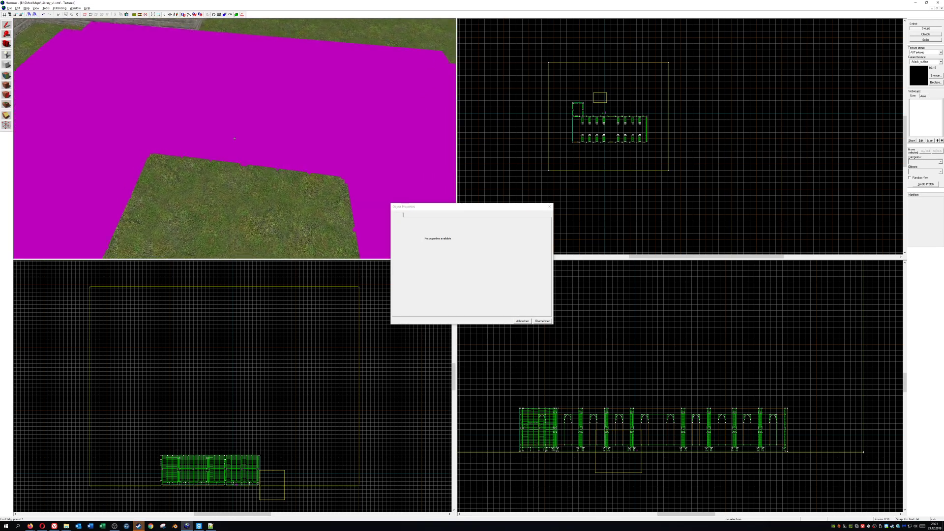
pyautogui.press('w')
pyautogui.press('z')
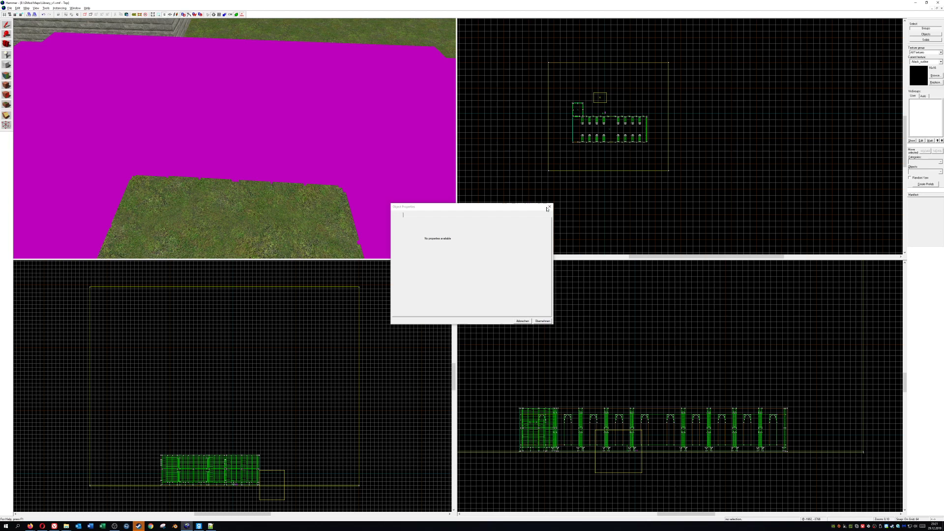
# Close the object properties, select the presentation prop and raise it so that it sits entirely above the ground
pyautogui.click(548, 208)
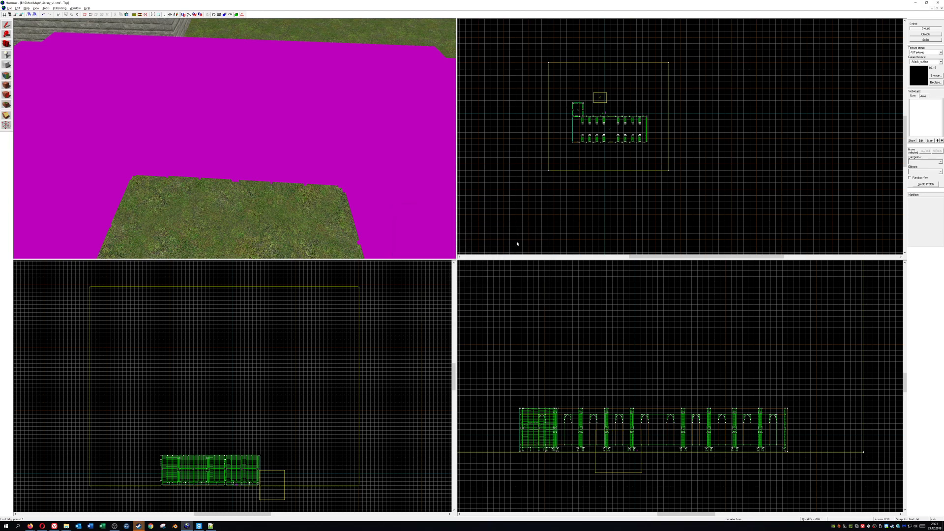
pyautogui.click(619, 451)
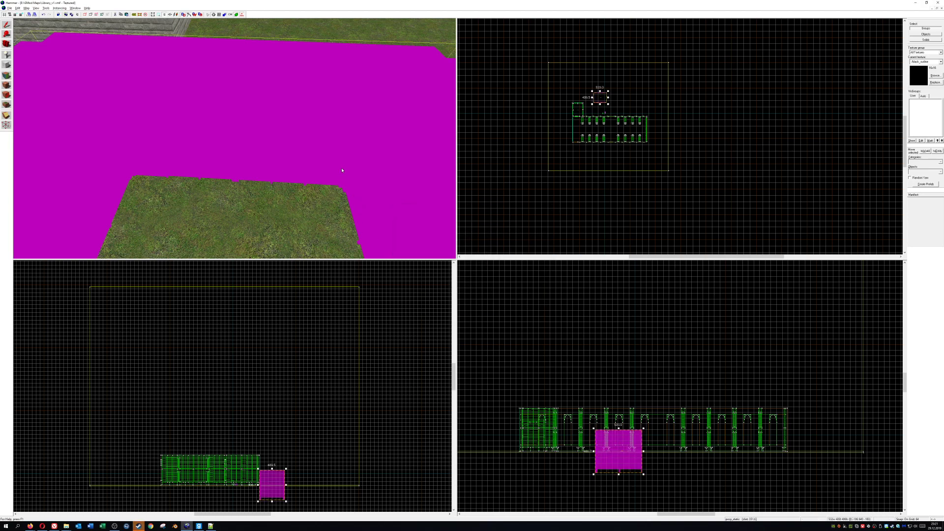
pyautogui.moveTo(611, 462)
pyautogui.keyDown('shift'); pyautogui.mouseDown()
pyautogui.moveTo(611, 374)
pyautogui.moveTo(600, 367)
pyautogui.moveTo(618, 365)
pyautogui.moveTo(612, 355)
pyautogui.moveTo(536, 369)
pyautogui.moveTo(580, 357)
pyautogui.moveTo(613, 372)
pyautogui.moveTo(607, 389)
pyautogui.moveTo(616, 376)
pyautogui.moveTo(606, 456)
pyautogui.moveTo(609, 398)
pyautogui.mouseUp(); pyautogui.keyUp('shift')
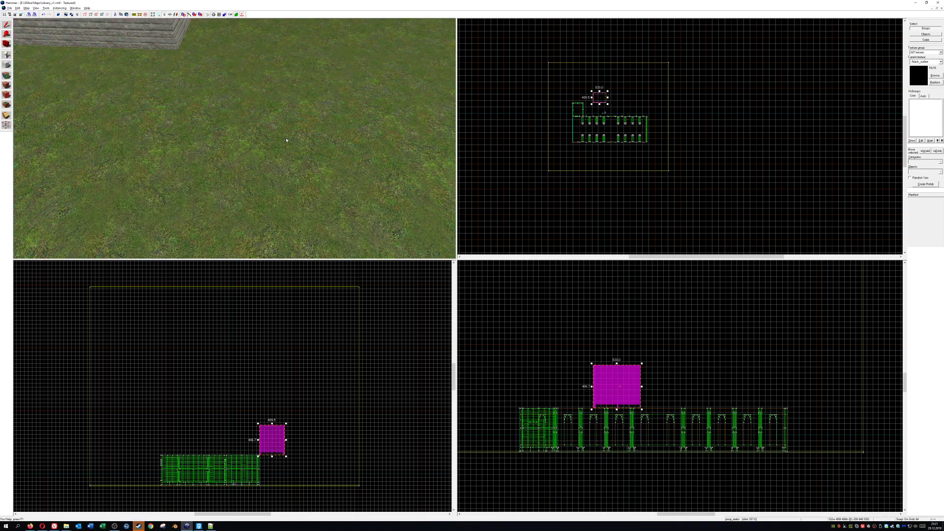
# Inspect the raised presentation prop from its underside, its interior and its outer faces
pyautogui.press('z')
pyautogui.press('w')
pyautogui.press('w')
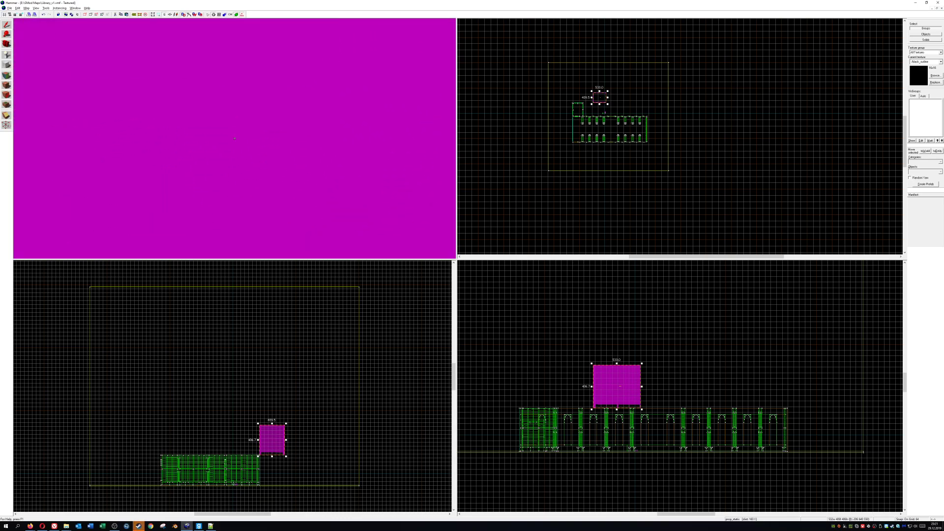
pyautogui.press('w')
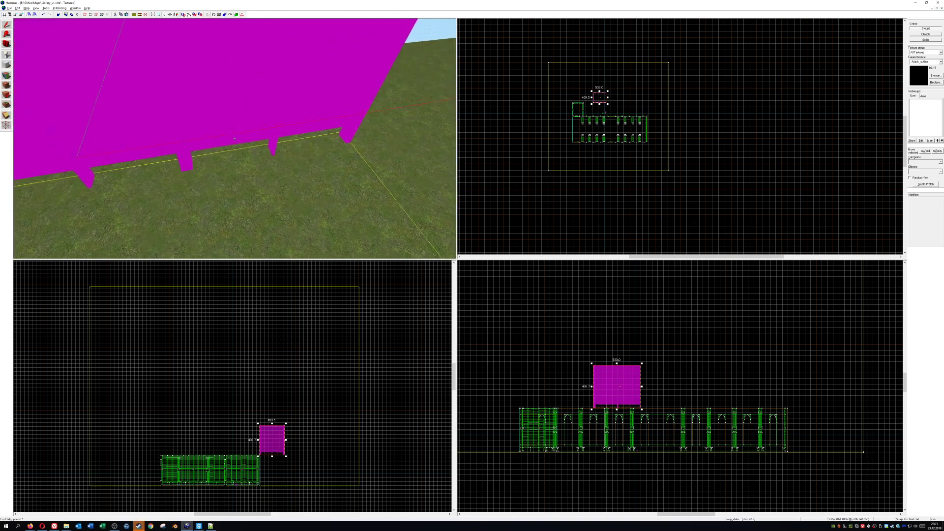
pyautogui.press('s')
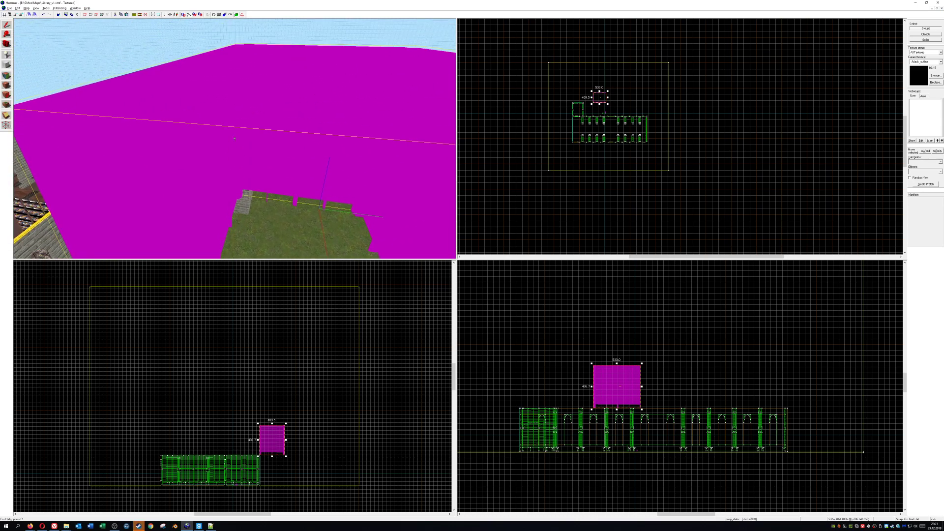
pyautogui.press('w')
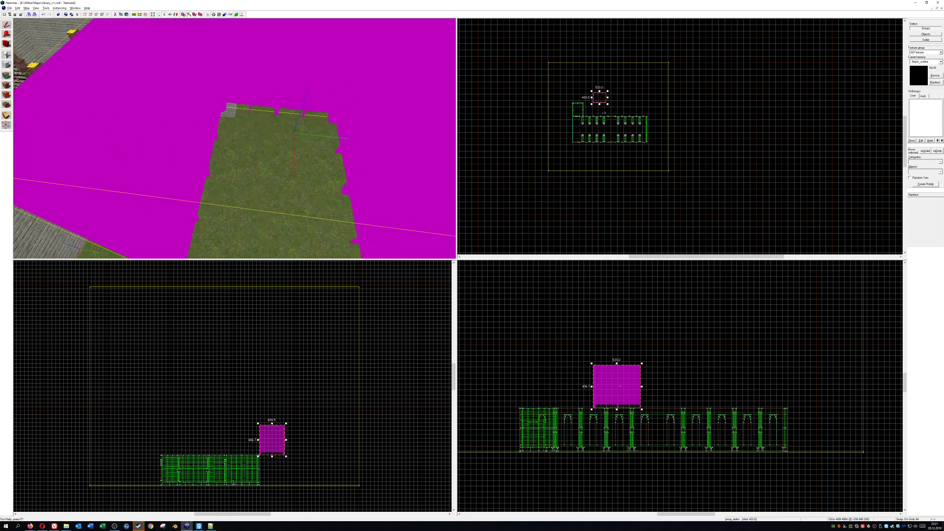
pyautogui.press('w')
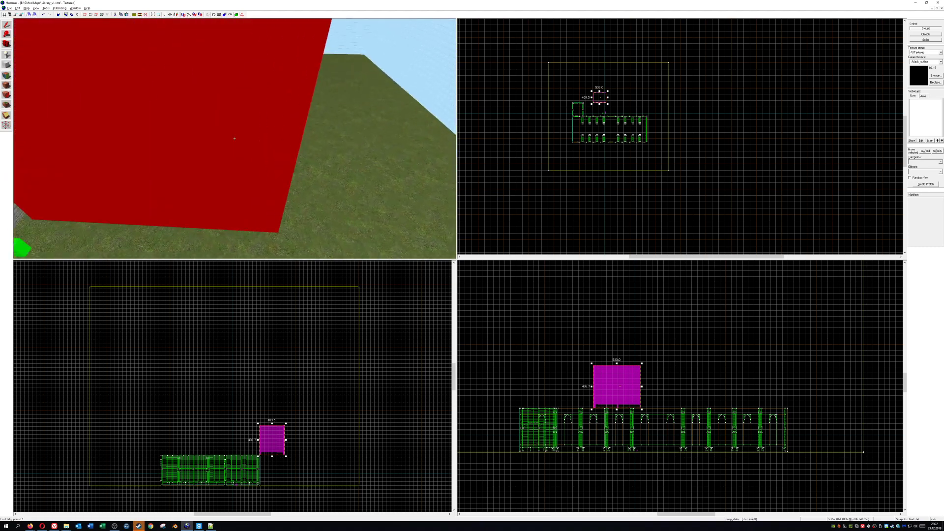
pyautogui.press('s')
pyautogui.press('a')
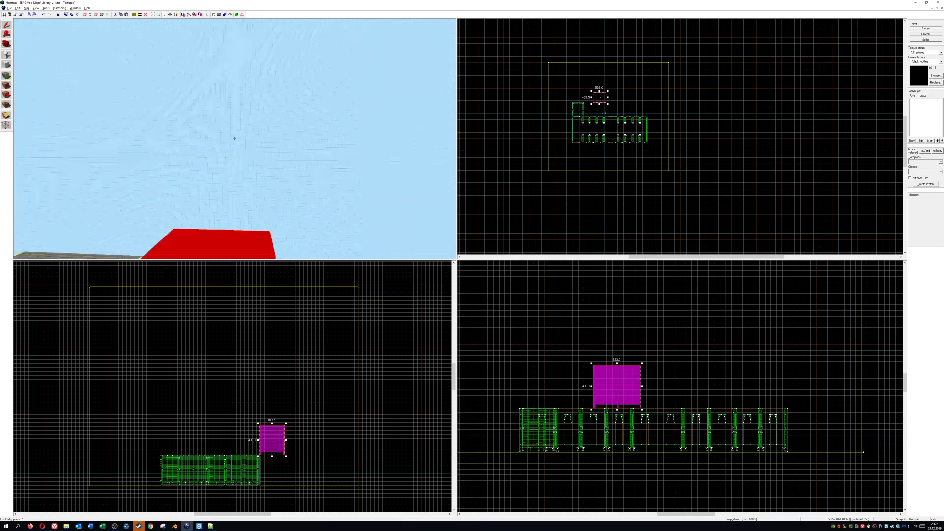
pyautogui.press('s')
pyautogui.press('w')
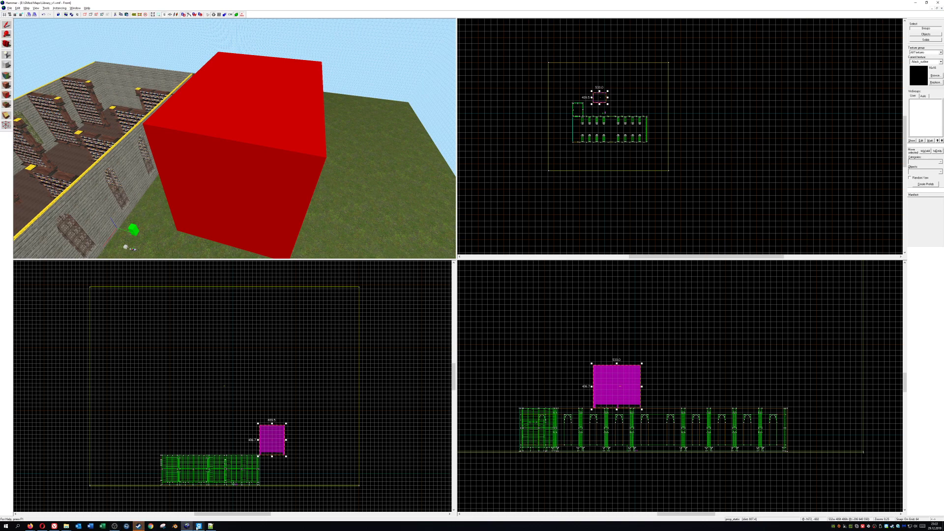
# Launch Blender, review the Source Engine Export settings of the scene, and close Blender again
pyautogui.click(175, 526)
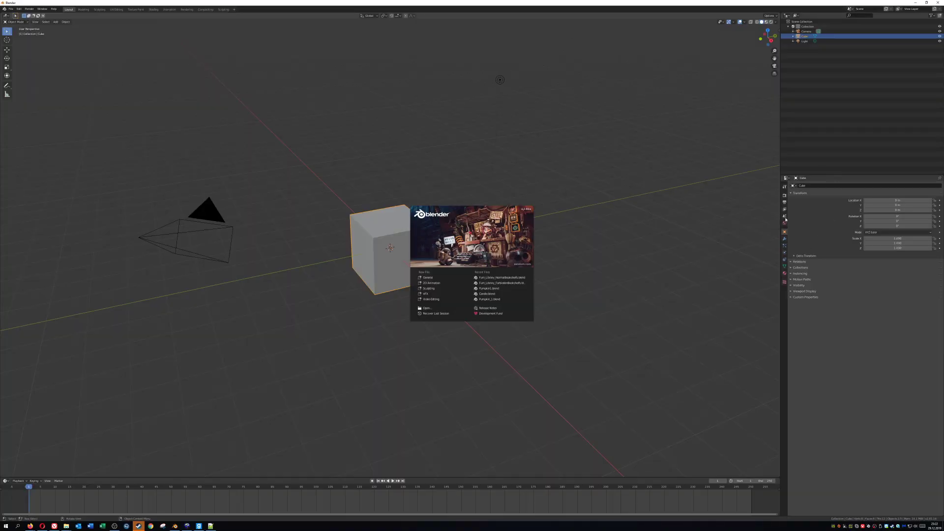
pyautogui.click(785, 220)
pyautogui.click(785, 216)
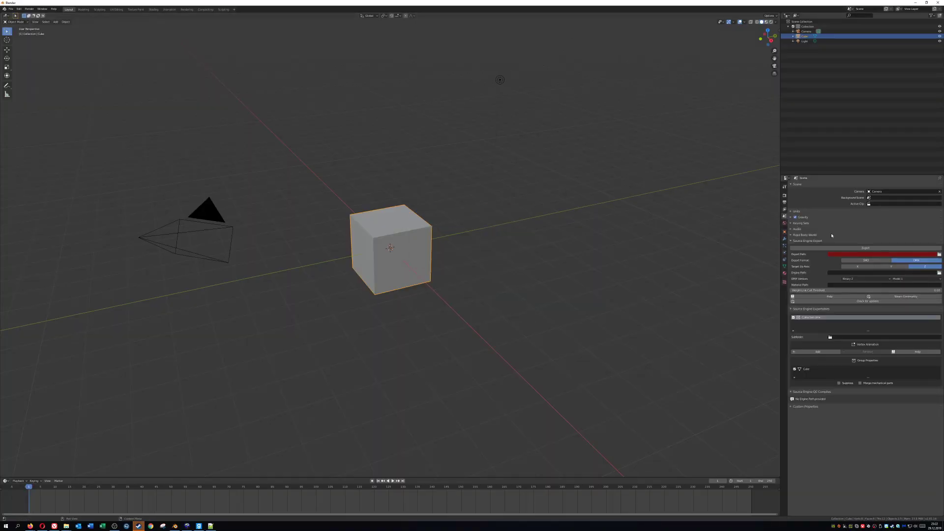
pyautogui.click(834, 273)
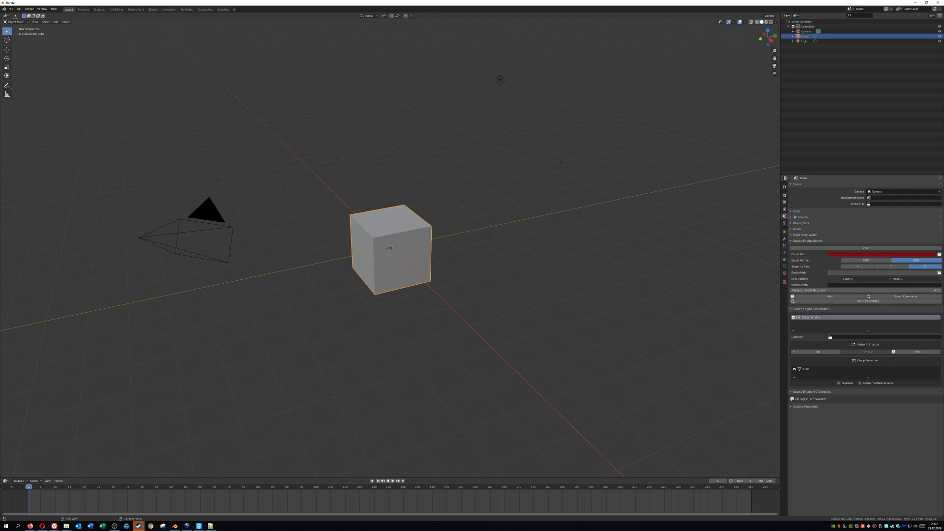
pyautogui.click(937, 2)
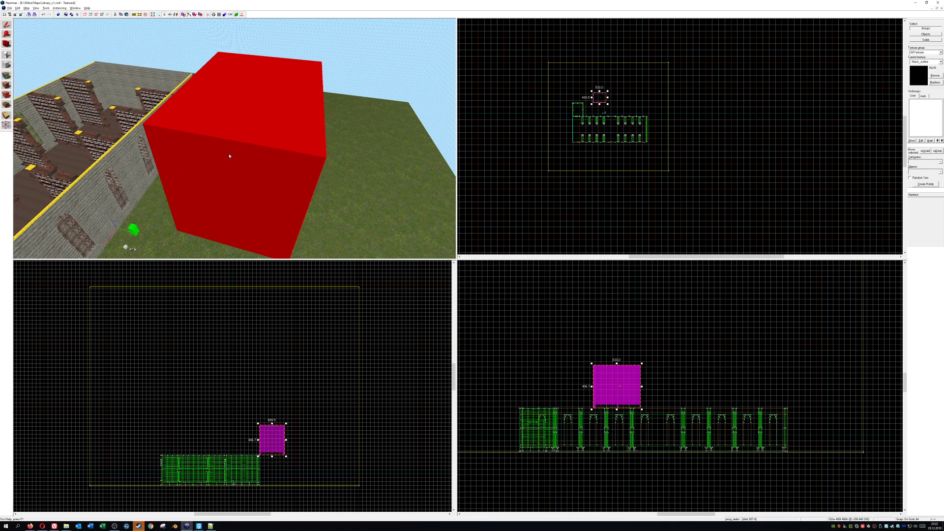
# Examine the outer corner and top of the raised prop next to the library building in Hammer
pyautogui.press('z')
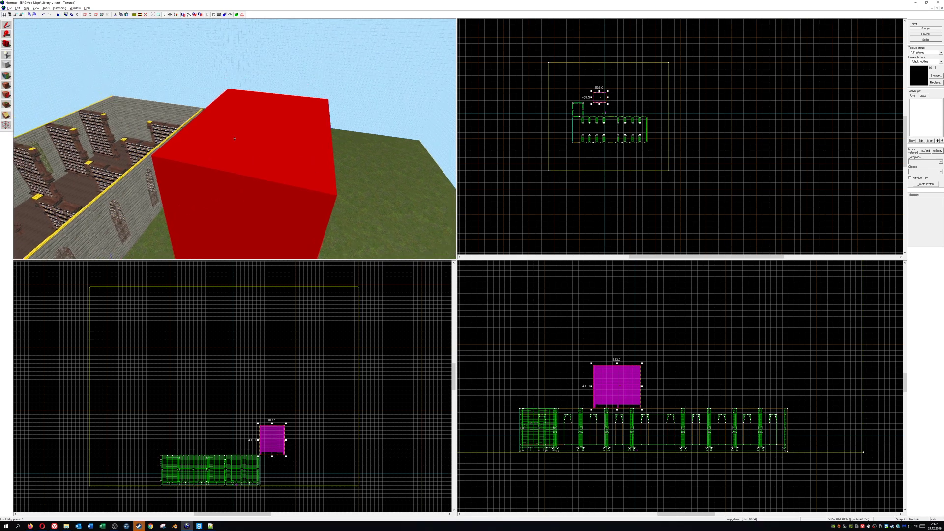
pyautogui.press('a')
pyautogui.press('w')
pyautogui.press('d')
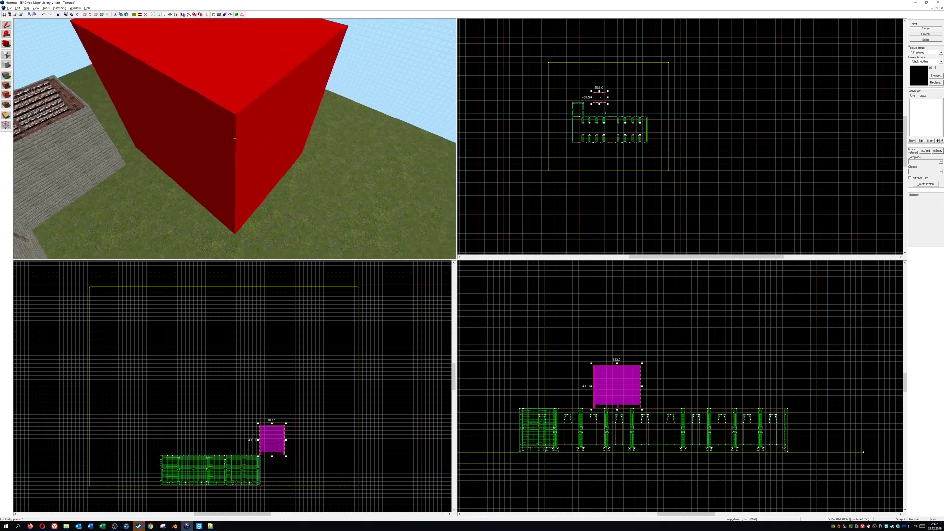
pyautogui.press('s')
pyautogui.press('w')
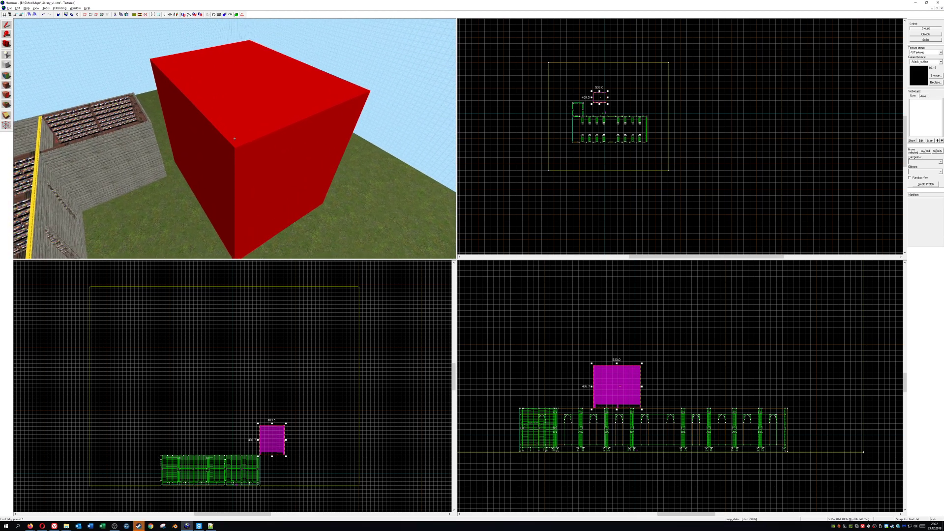
pyautogui.press('s')
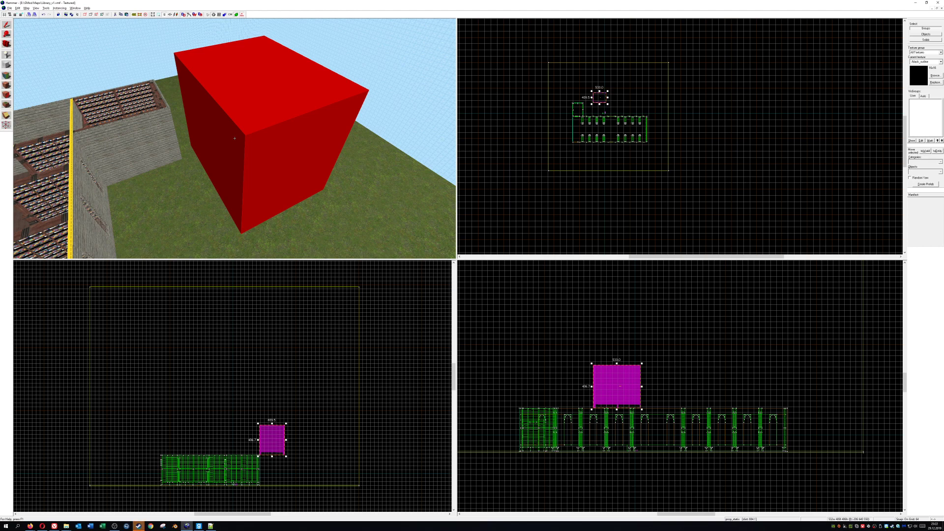
pyautogui.press('z')
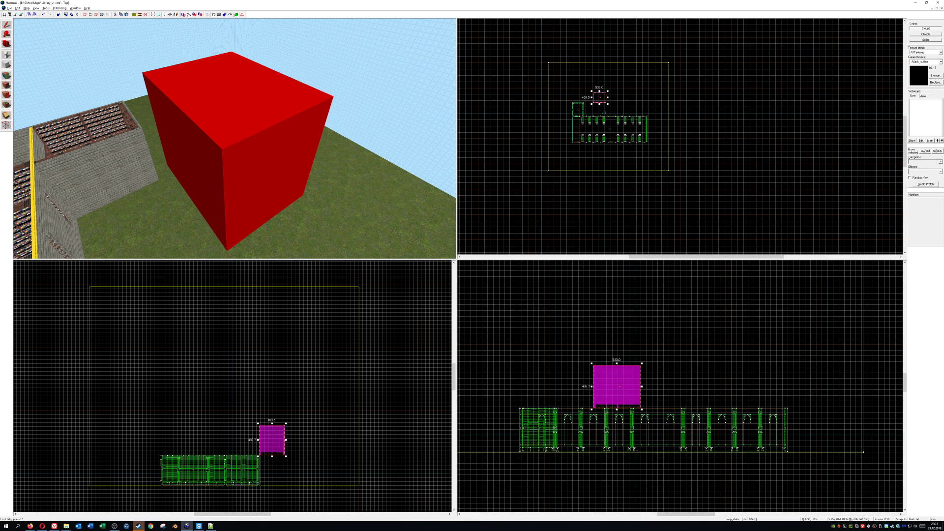
pyautogui.click(30, 526)
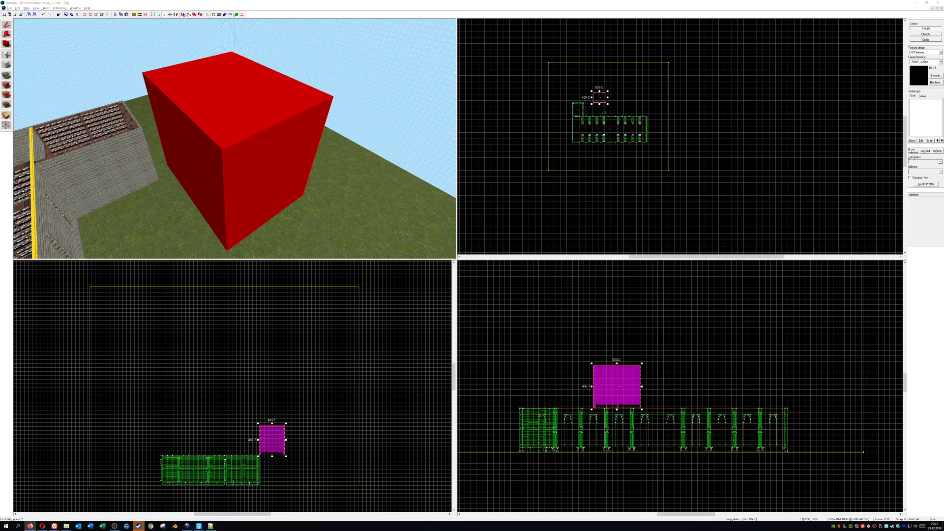
pyautogui.hotkey('alt', 'Tab')
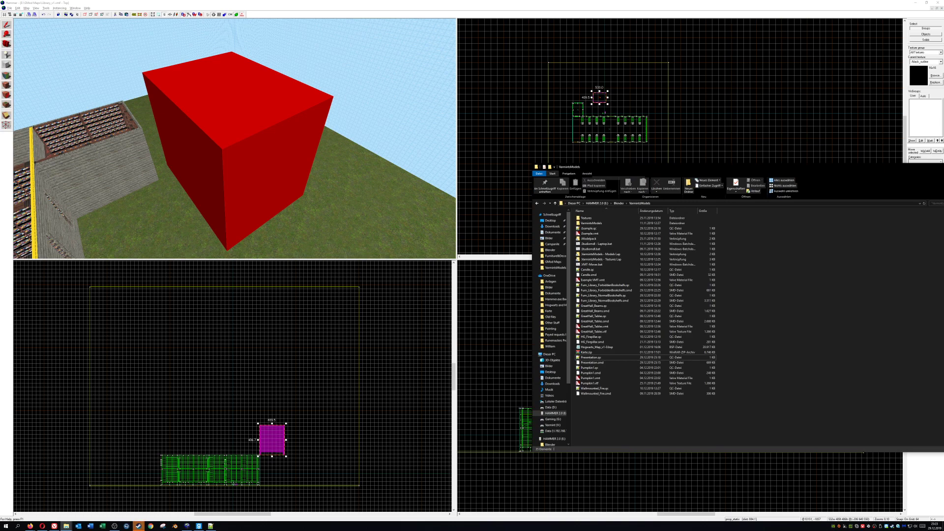
pyautogui.hotkey('alt', 'F4')
# Delete the large presentation prop standing on the grass next to the library building
pyautogui.press('Escape')
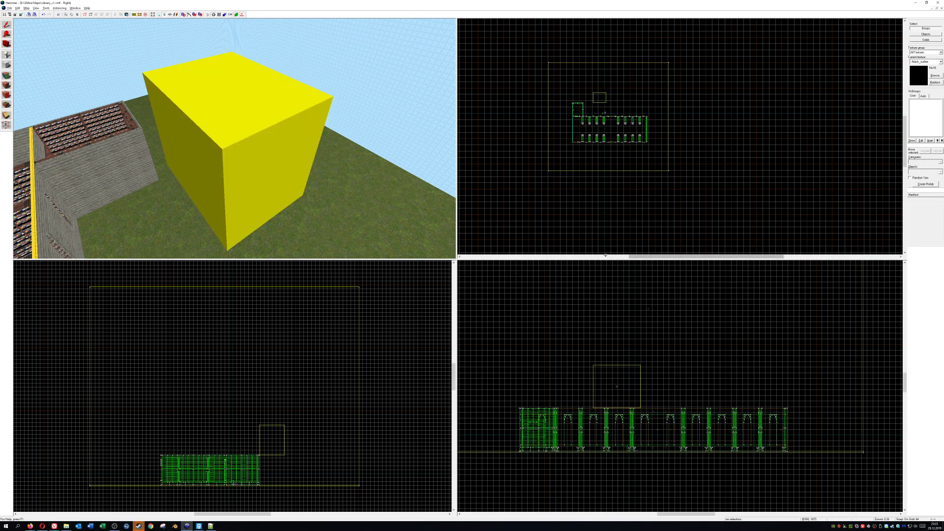
pyautogui.click(237, 176)
pyautogui.press('Delete')
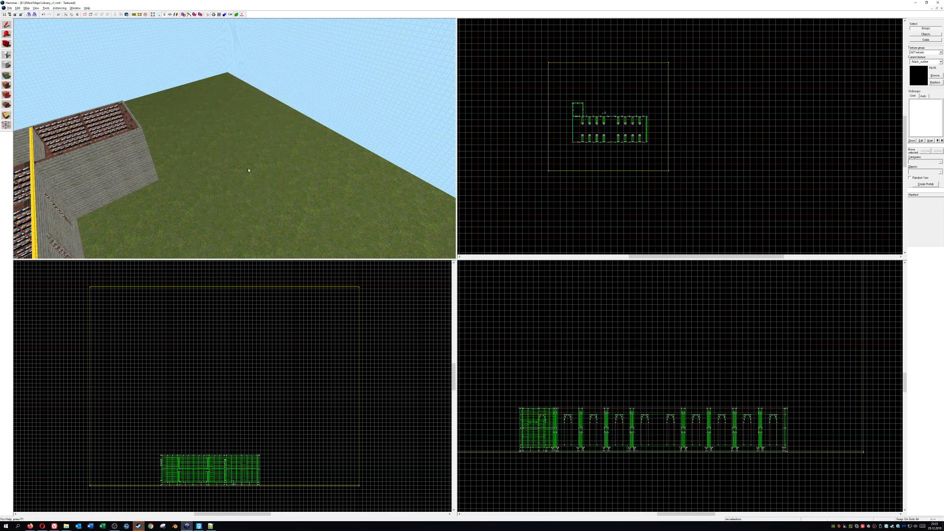
pyautogui.click(9, 7)
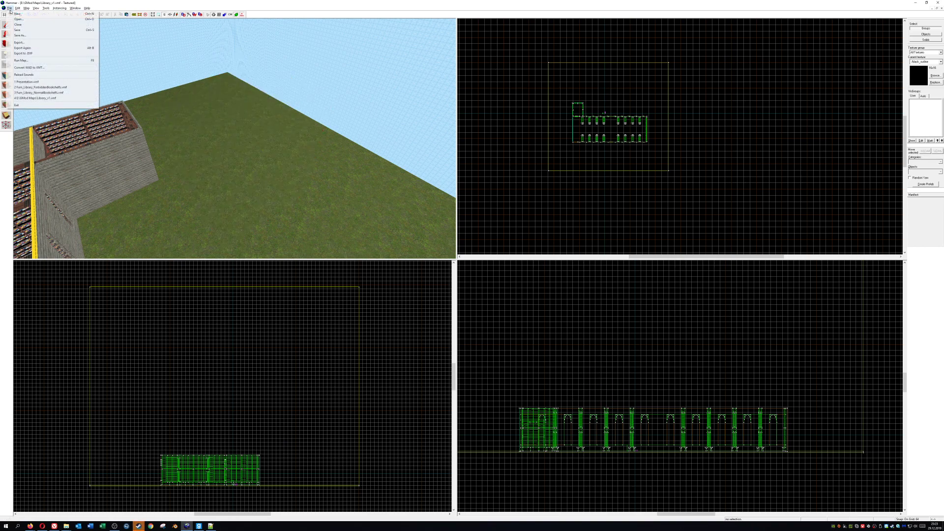
pyautogui.press('Escape')
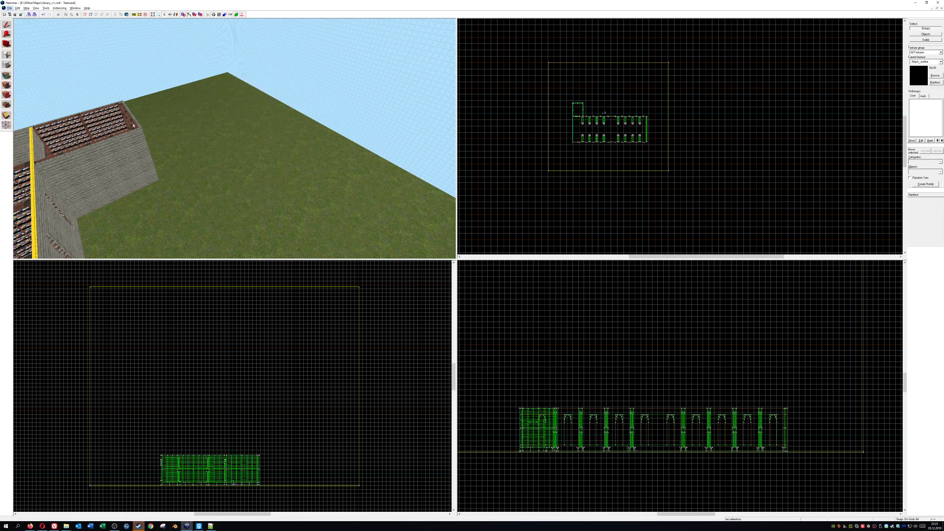
# Place a new point entity on the grass beside the library and change its class to prop_static
pyautogui.click(6, 55)
pyautogui.click(236, 156)
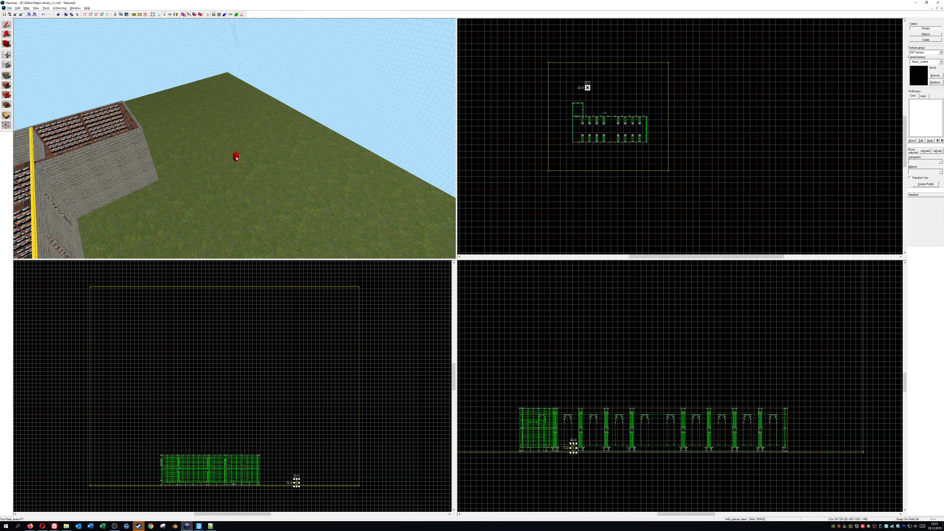
pyautogui.hotkey('alt', 'Return')
pyautogui.click(436, 226)
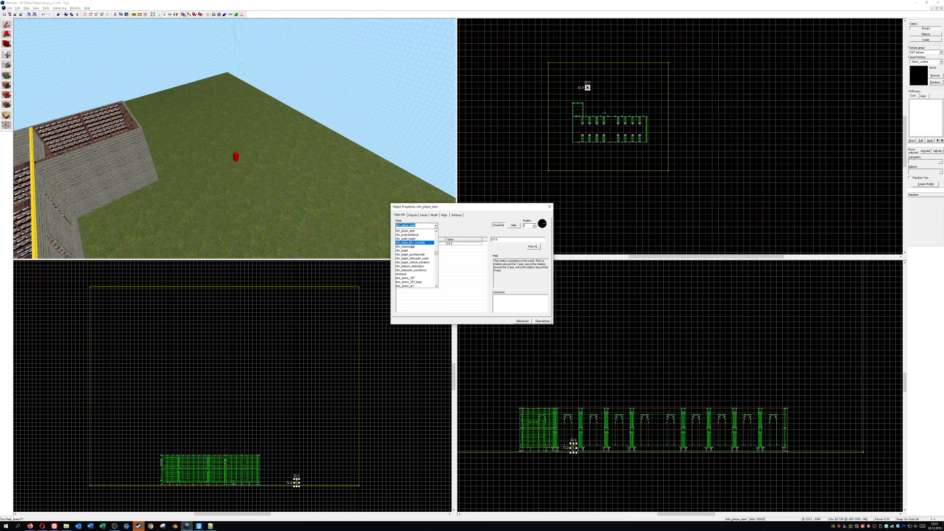
pyautogui.write('prop')
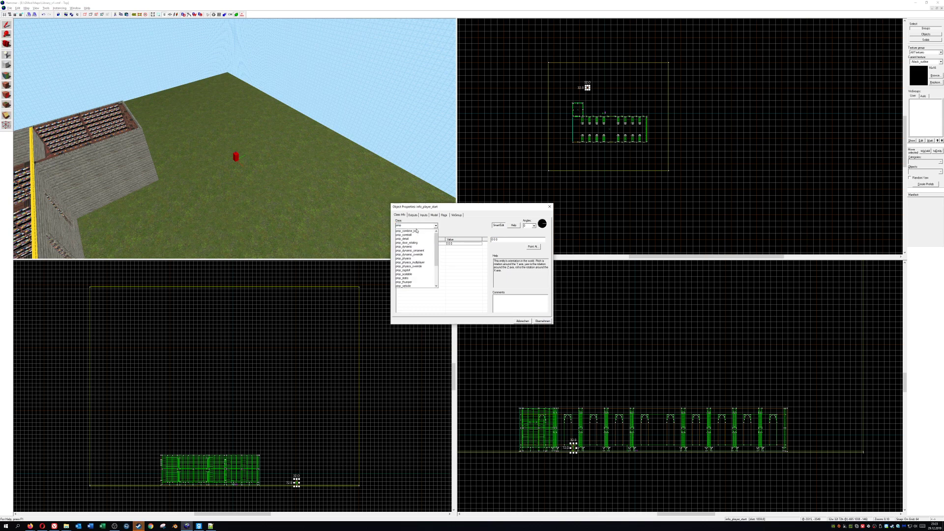
pyautogui.write('_static')
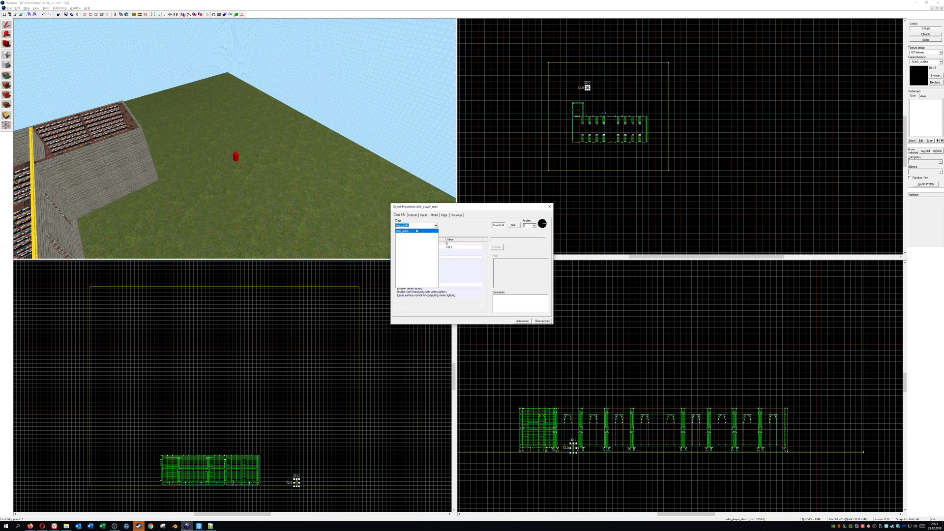
pyautogui.click(416, 231)
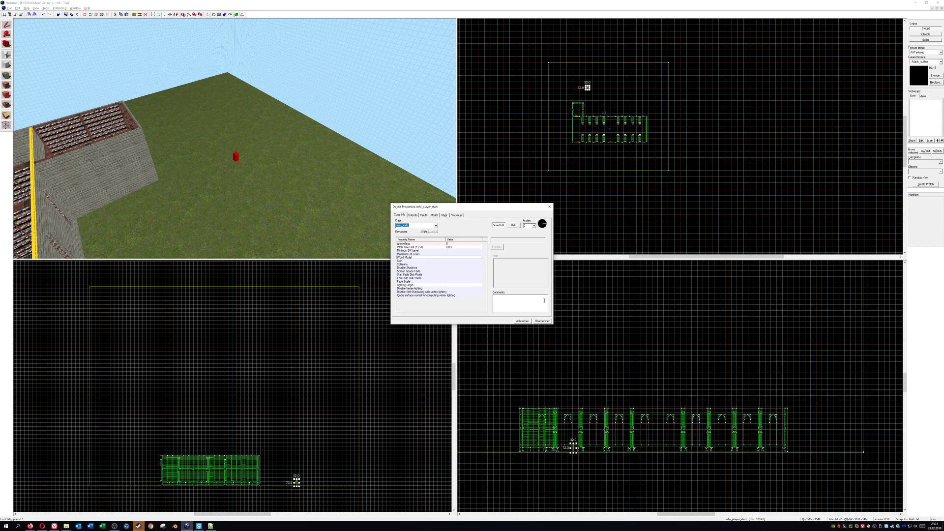
pyautogui.click(542, 321)
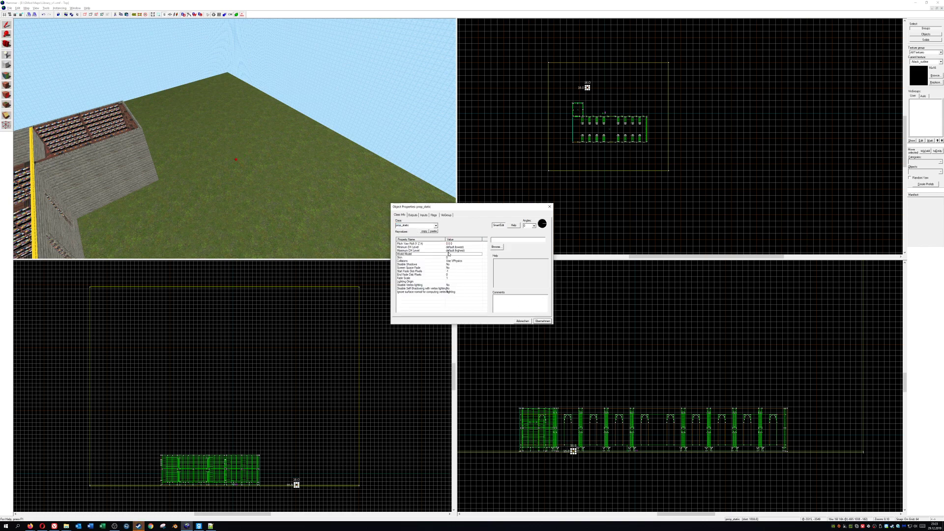
# Assign pumpkin1.mdl as the new prop's world model, filtering the model list by "varm", and apply it
pyautogui.click(497, 247)
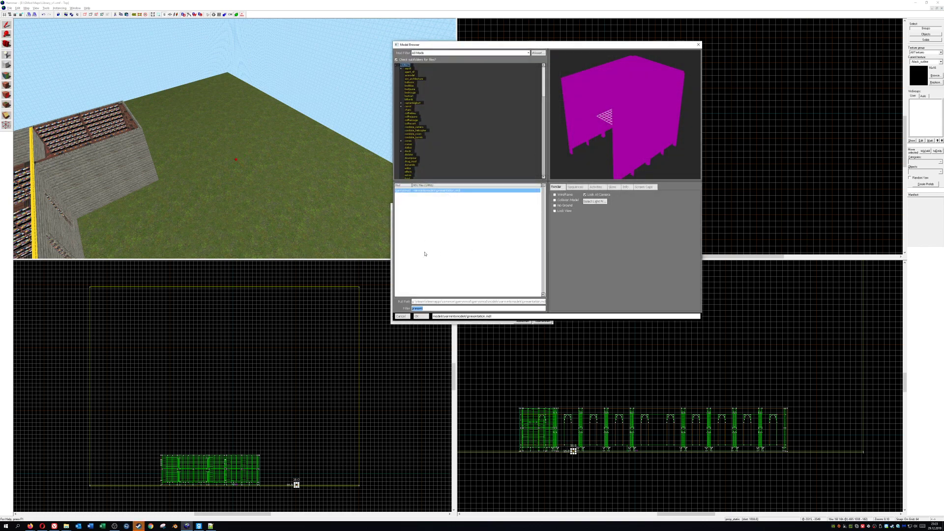
pyautogui.write('varm')
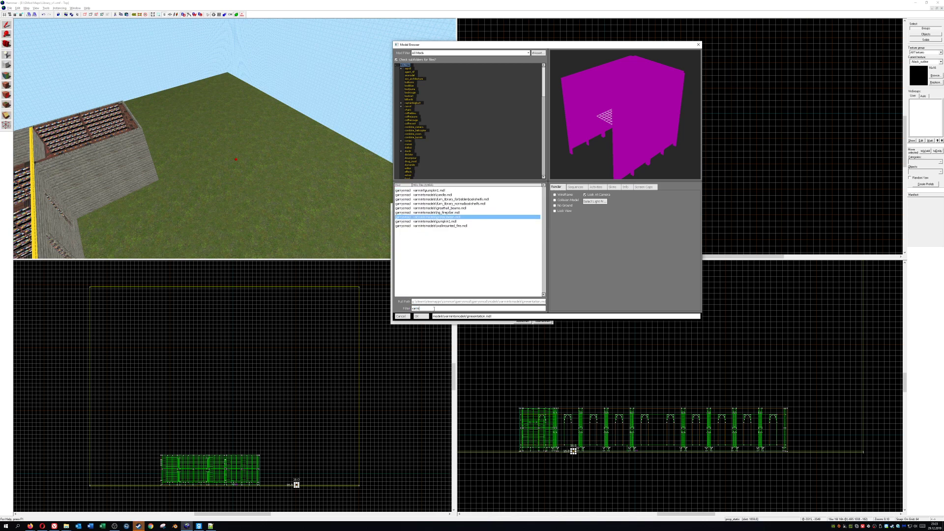
pyautogui.click(434, 191)
pyautogui.click(447, 222)
pyautogui.doubleClick(447, 222)
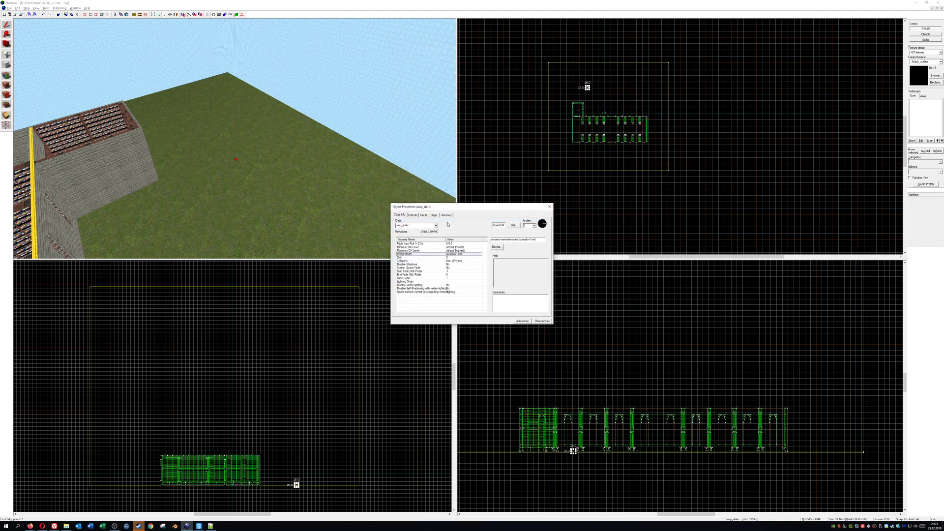
pyautogui.click(542, 322)
pyautogui.press('Escape')
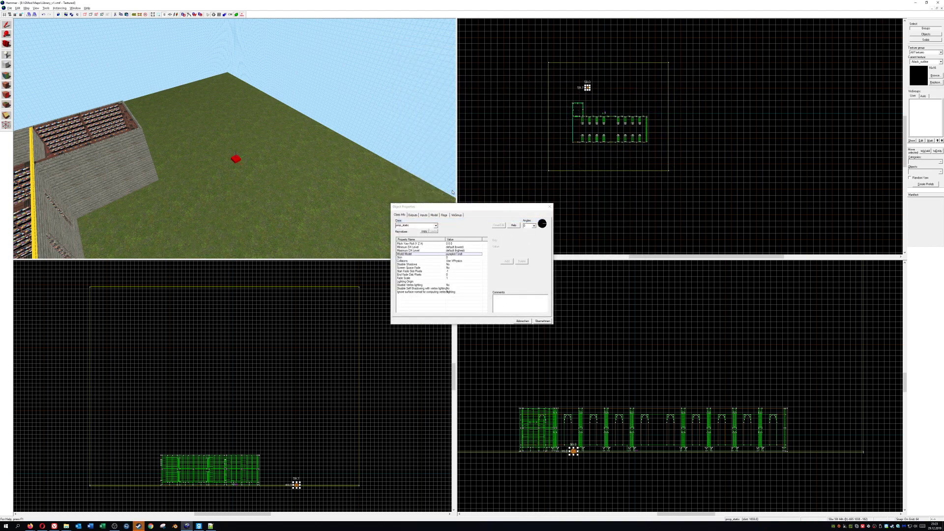
# Move the pumpkin prop slightly towards the library and up onto the grass, inspect it up close and close its properties
pyautogui.click(236, 159)
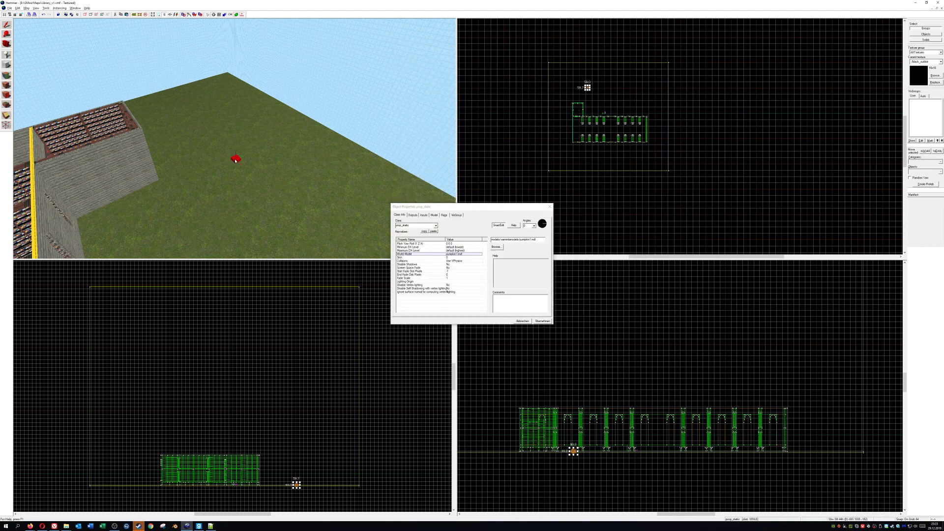
pyautogui.moveTo(236, 159); pyautogui.dragTo(225, 170)
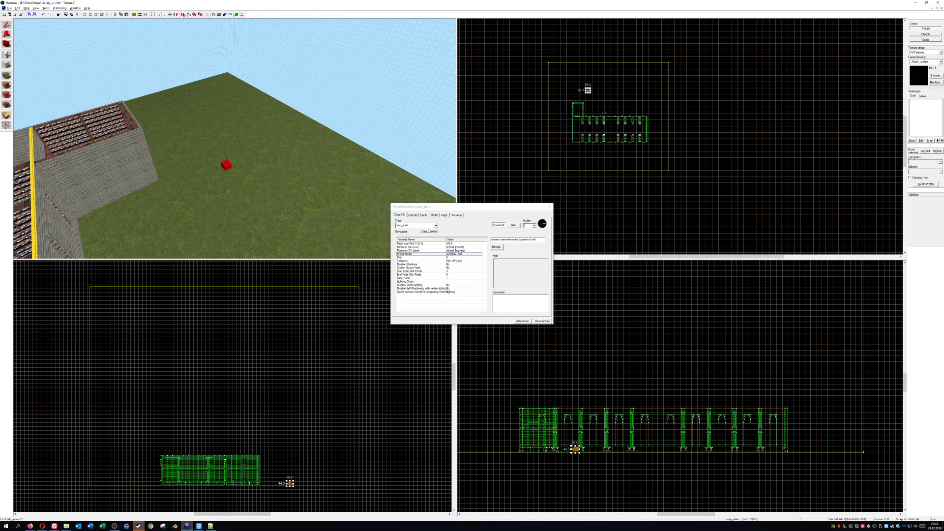
pyautogui.press('w')
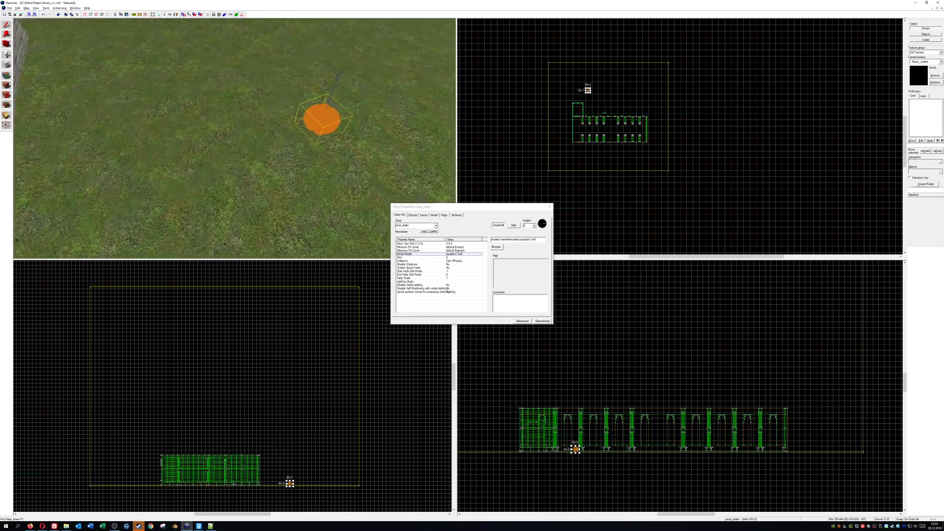
pyautogui.scroll(10, 235, 139)
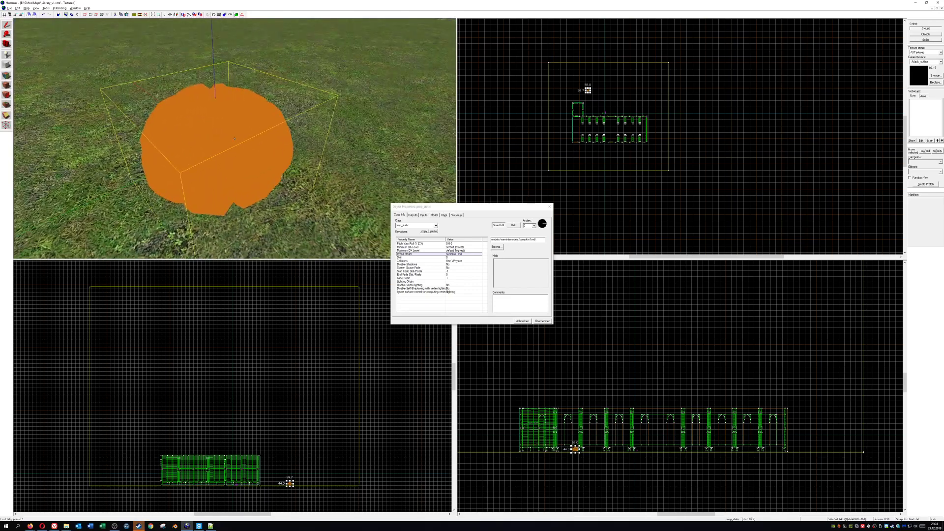
pyautogui.scroll(-8, 234, 139)
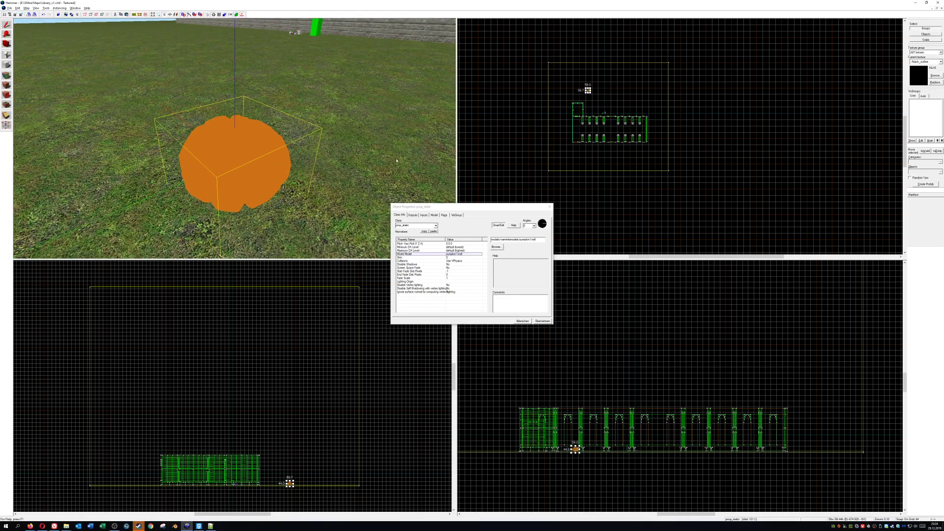
pyautogui.click(549, 206)
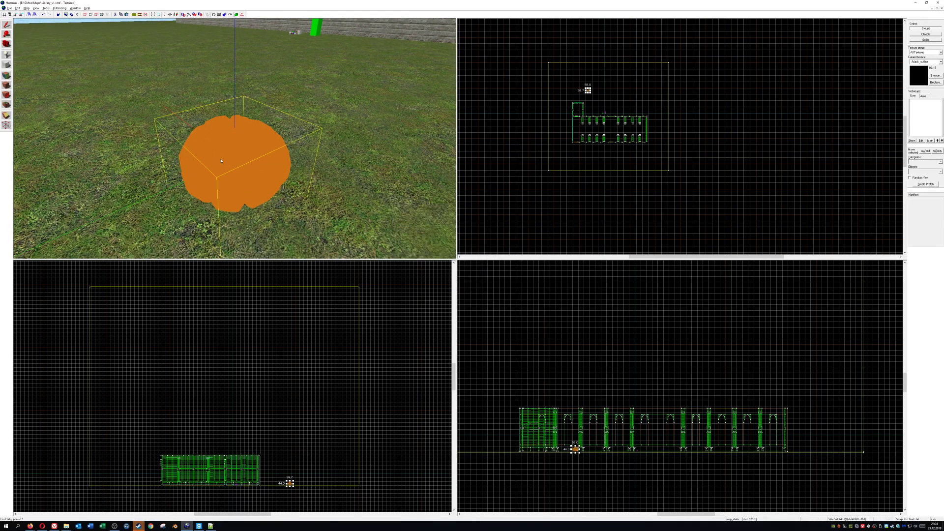
pyautogui.scroll(-5, 221, 161)
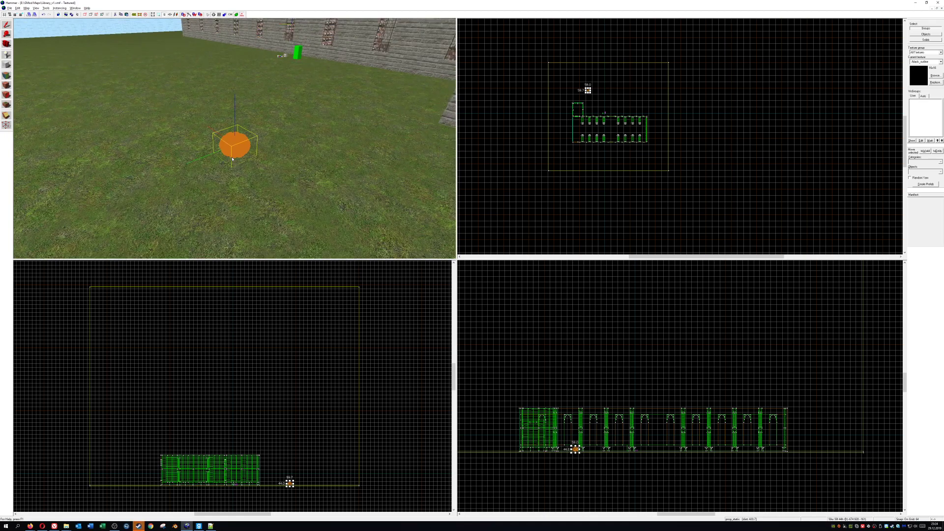